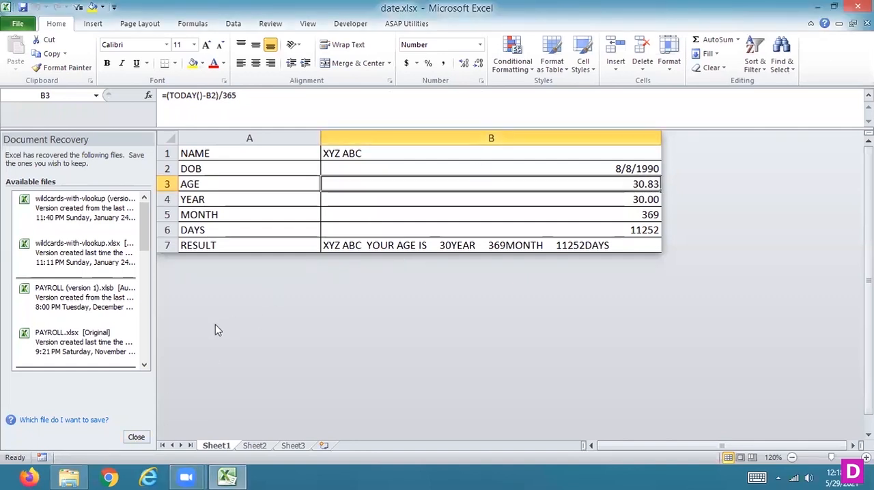
- Close the Document Recovery list so only the worksheet is shown
left_click(136, 437)
left_click(224, 161)
left_click(308, 194)
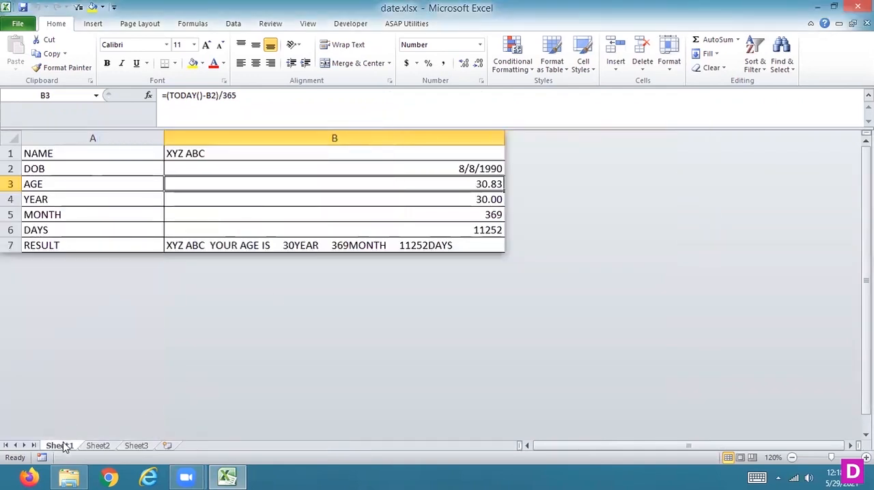
right_click(65, 447)
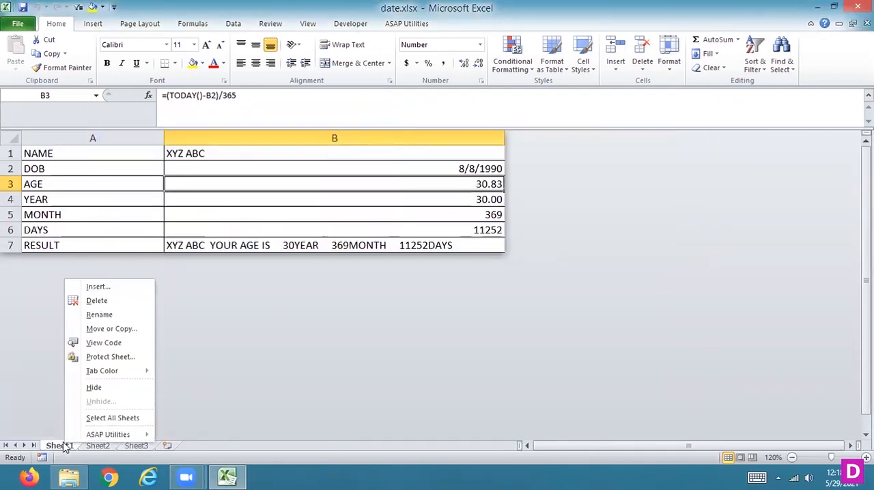
left_click(13, 138)
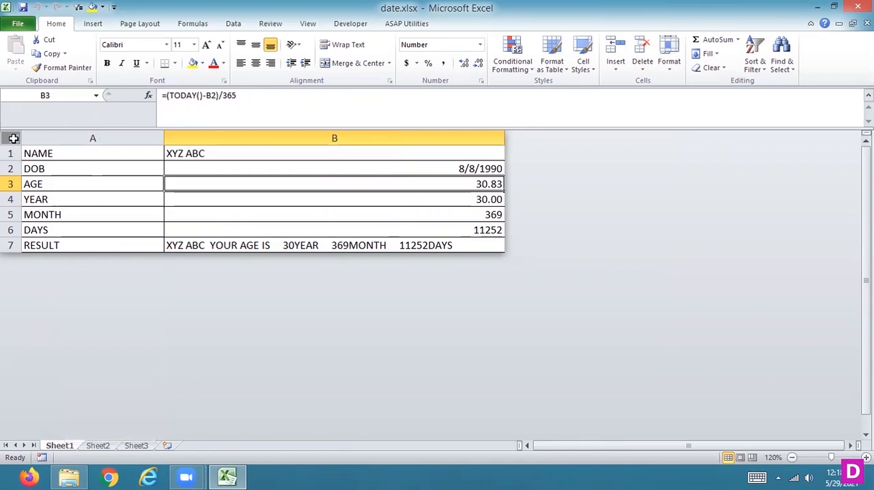
- Select all of Sheet1 and unhide its hidden rows and columns
left_click(13, 139)
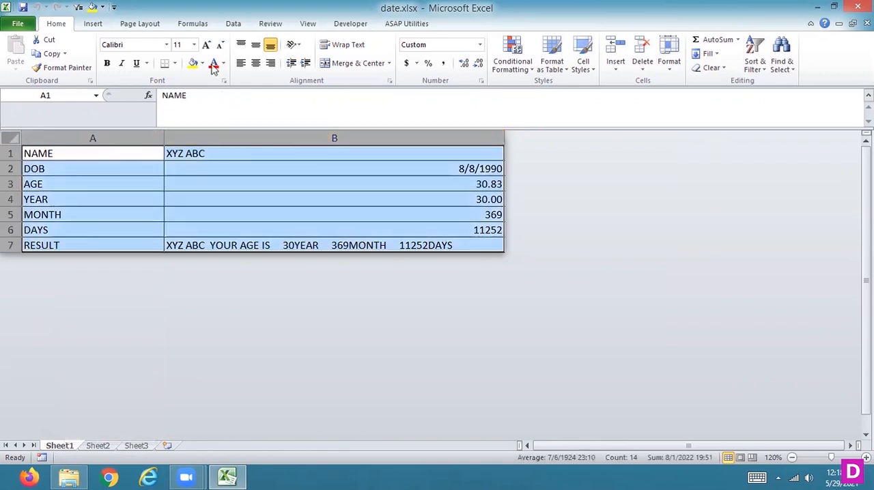
left_click(667, 63)
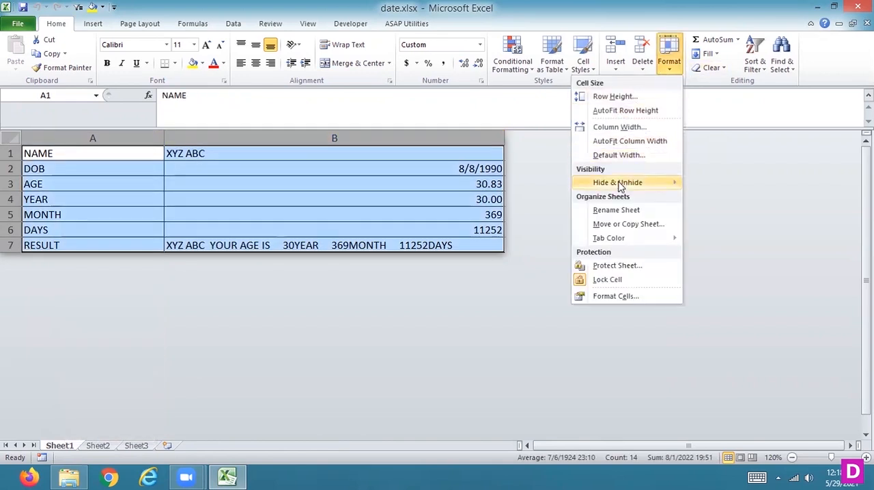
mouse_move(619, 186)
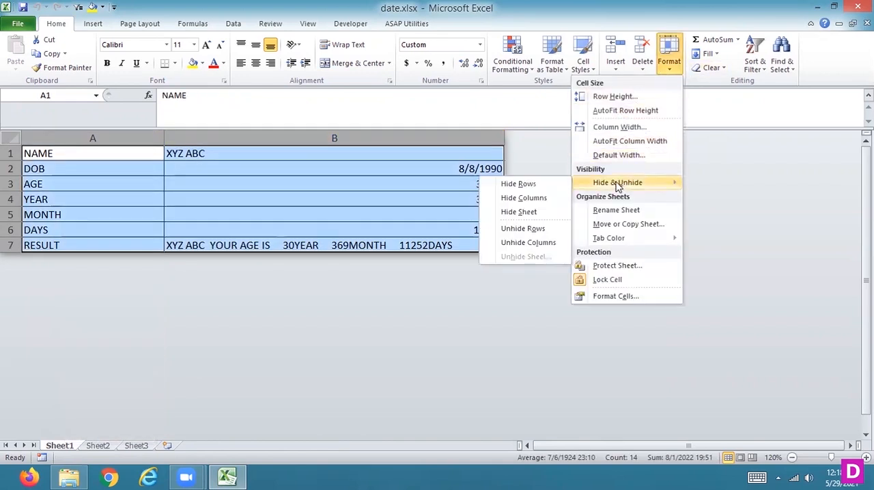
left_click(523, 229)
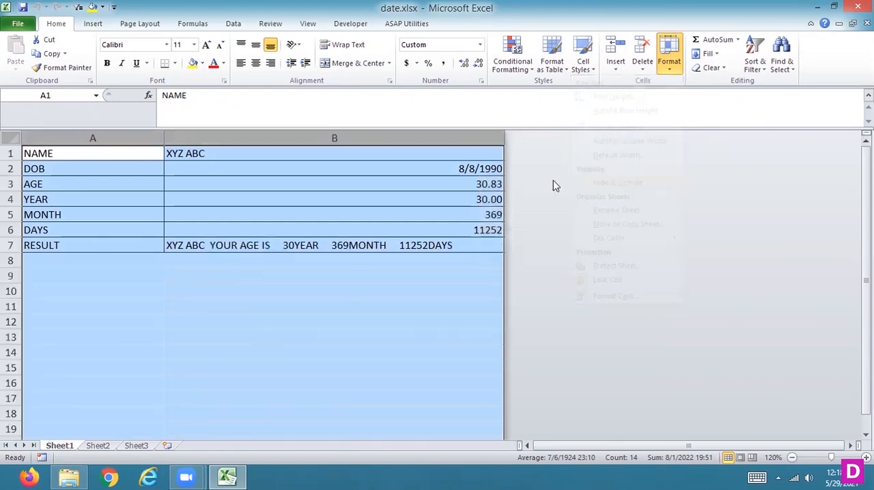
left_click(673, 69)
mouse_move(638, 184)
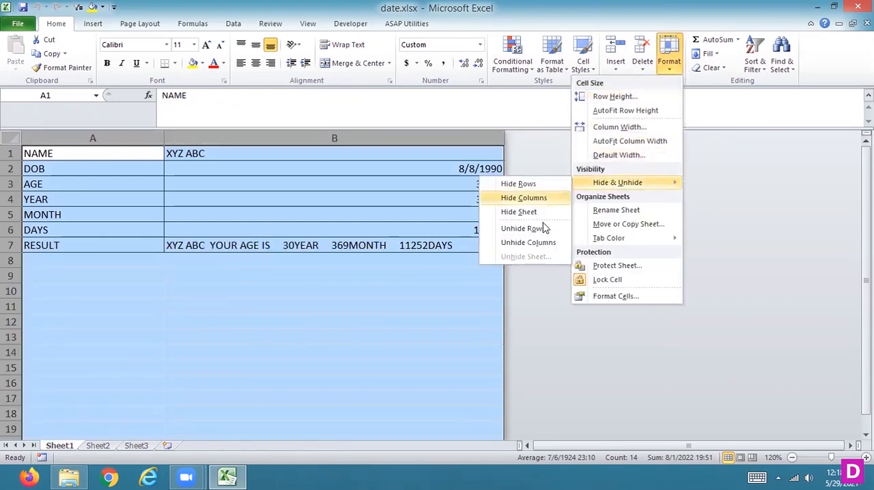
left_click(542, 245)
- Copy the NAME and DOB rows (A1:B2) from Sheet1 to cell A1 of Sheet3, and widen columns A and B
left_click_drag(69, 152, 301, 168)
key("ctrl+c")
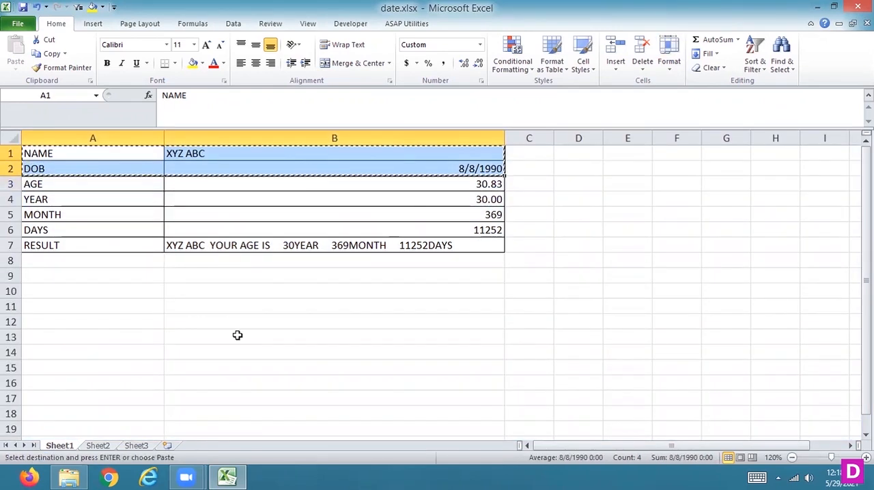
left_click(137, 446)
key("ctrl+v")
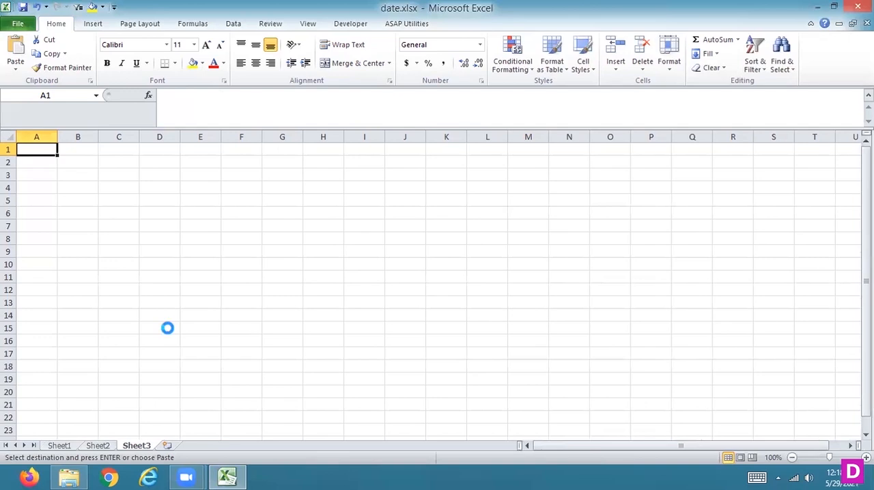
left_click_drag(54, 132, 228, 163)
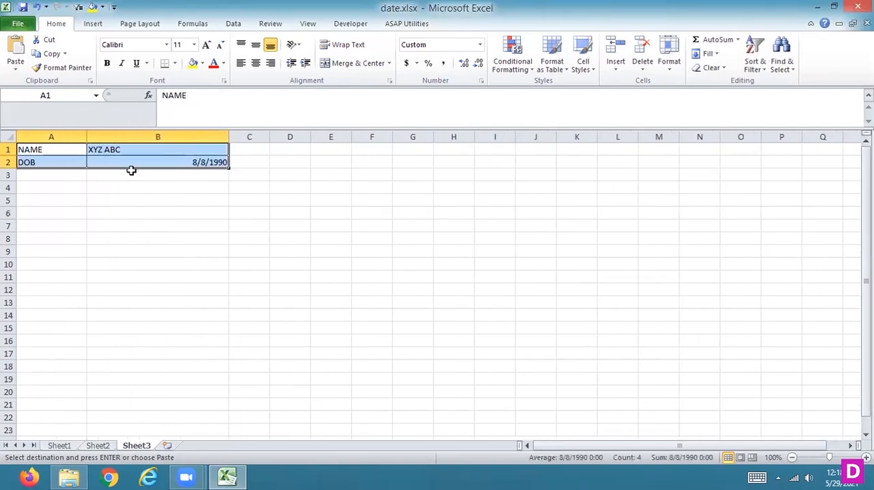
left_click(102, 148)
- Enter the labels YEAR, MONTH and DAYS in cells A3 to A5 of Sheet3
left_click(40, 176)
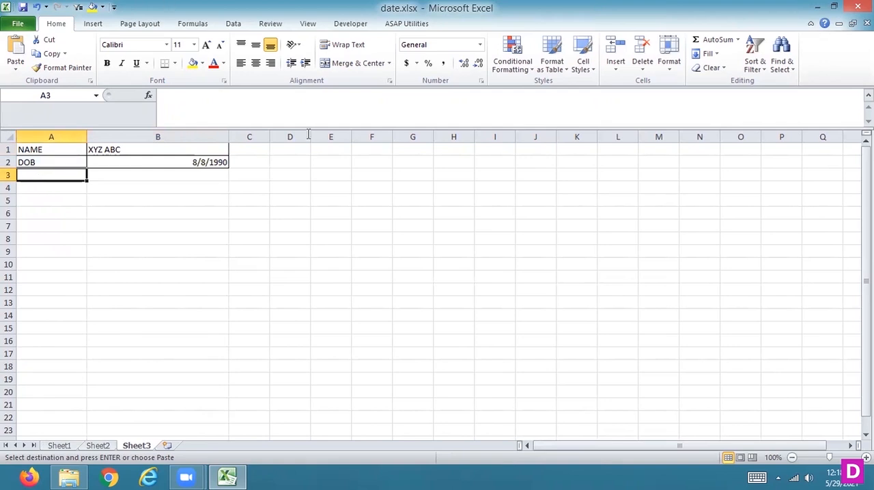
type("YEAR")
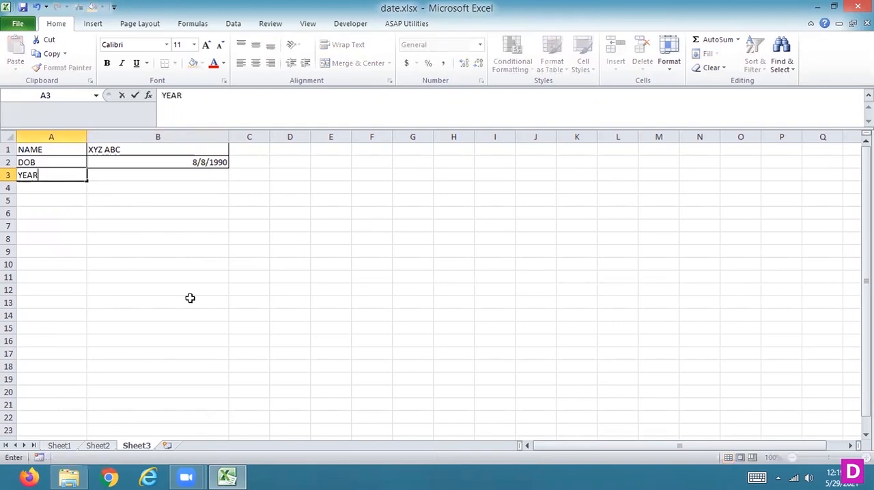
key("Return")
type("MONTH")
key("Return")
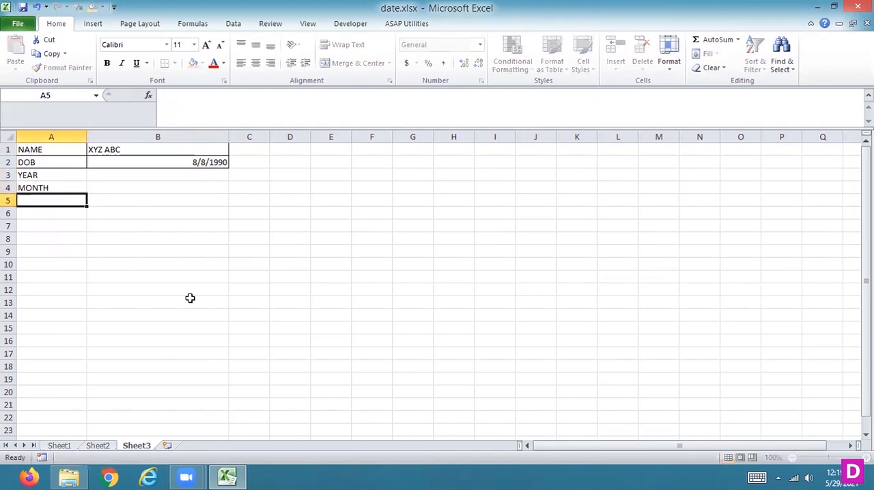
type("DAYS")
key("Up")
key("Up")
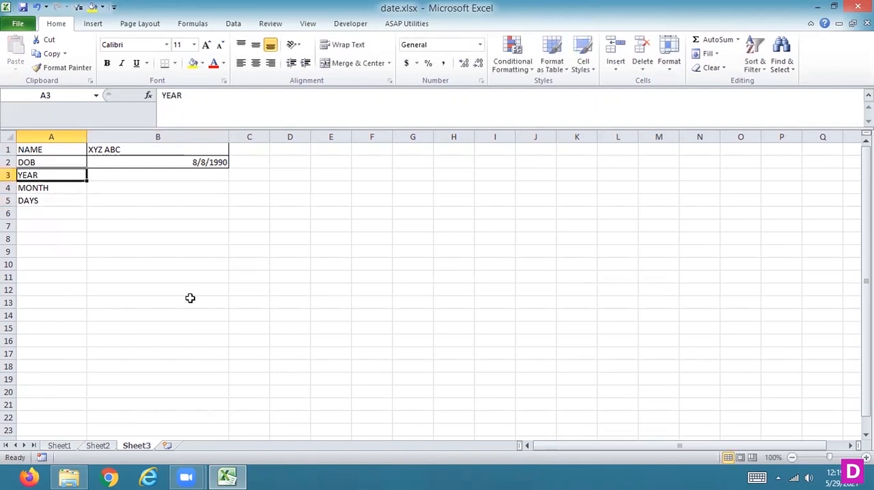
- Calculate the completed years of age in B3 with the formula =DATEDIF(B2,TODAY(),"Y")
key("Right")
type("=D")
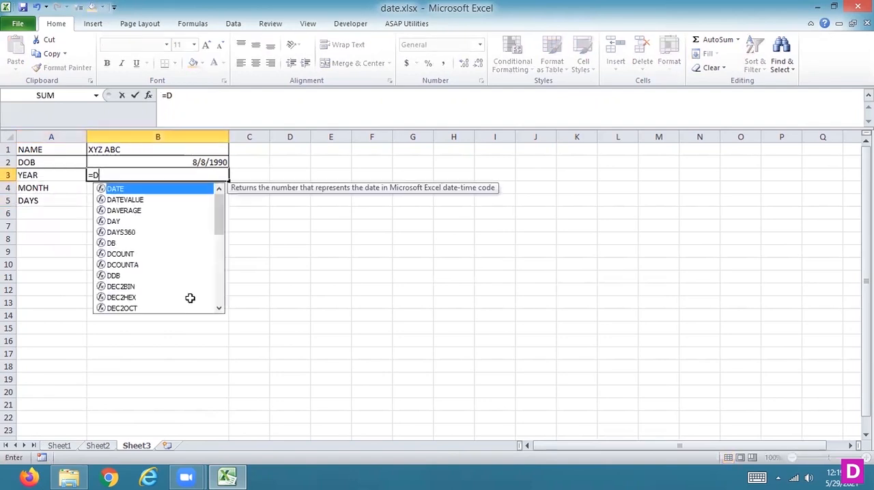
type("ATEDIF(")
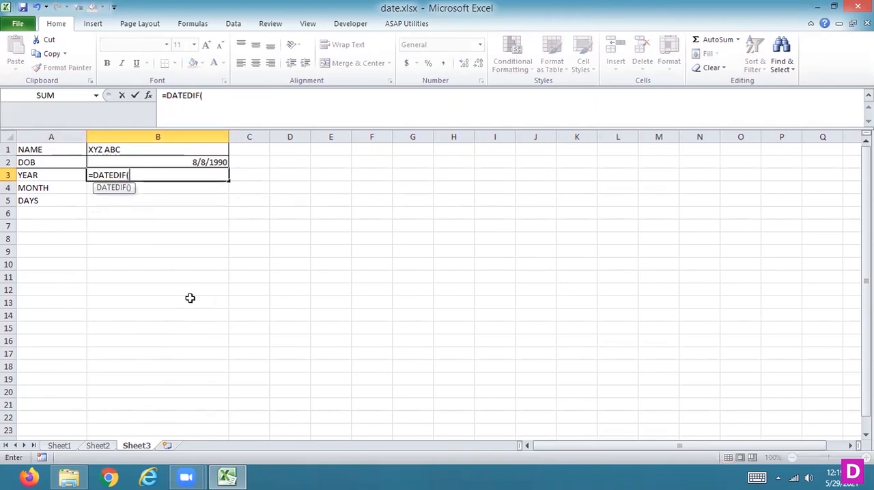
left_click(196, 163)
type(",")
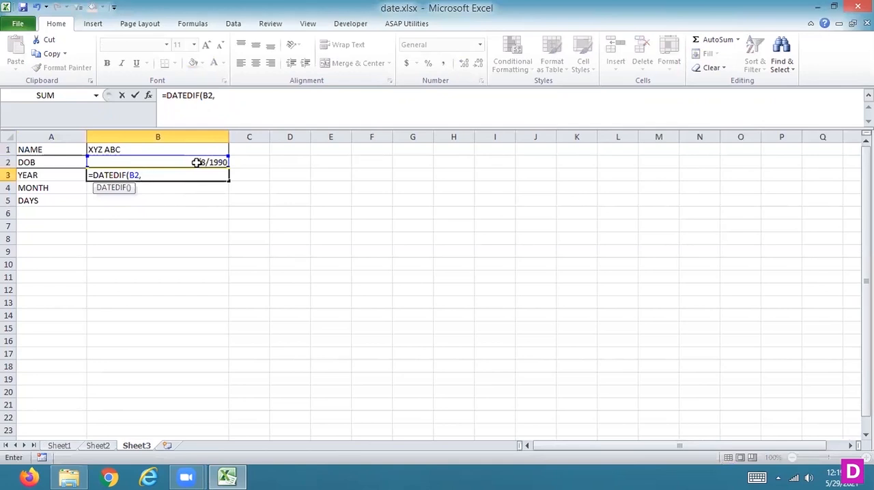
type("TODAY")
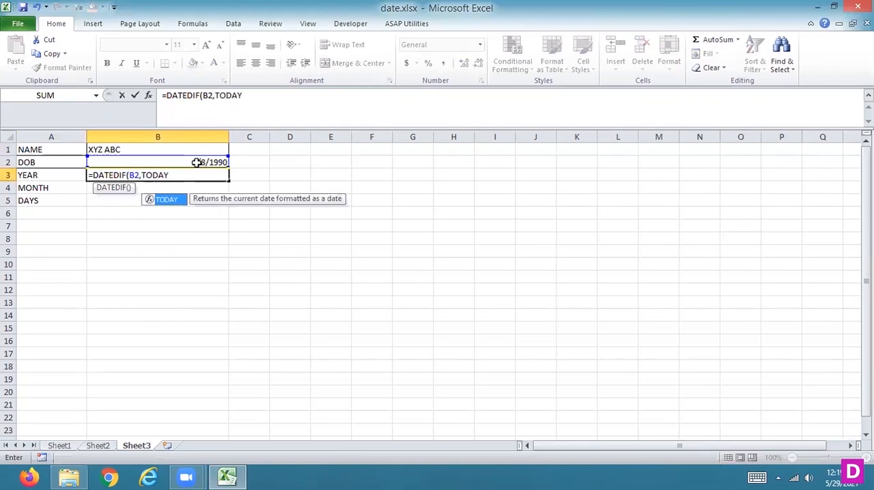
type("(),")
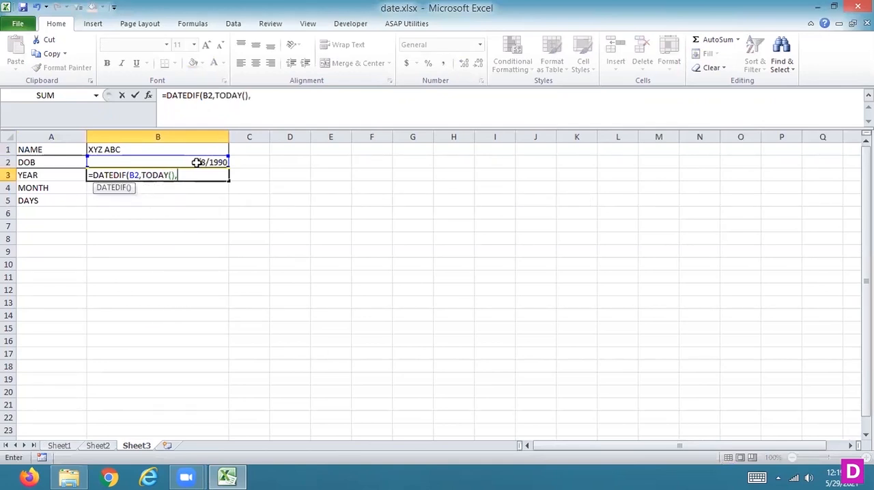
type("\"Y\")")
key("Return")
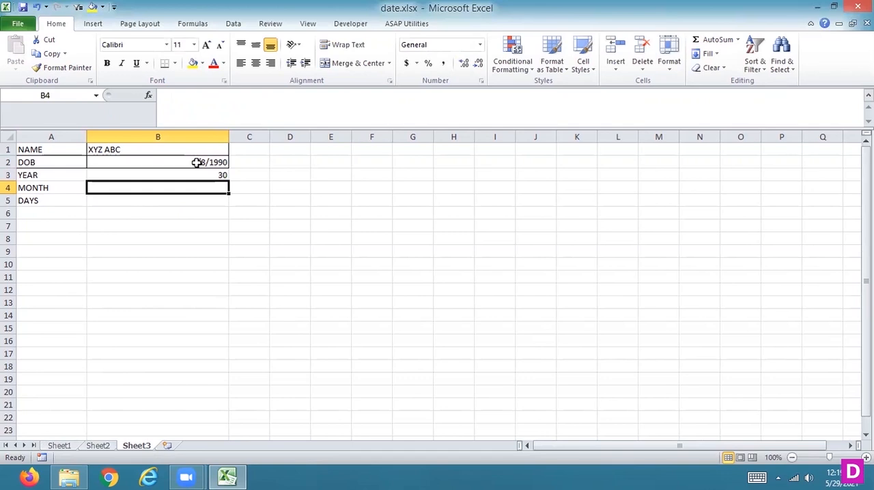
- Calculate the remaining months beyond full years in B4 with the formula =DATEDIF(B2,TODAY(),"YM")
type("=DAT")
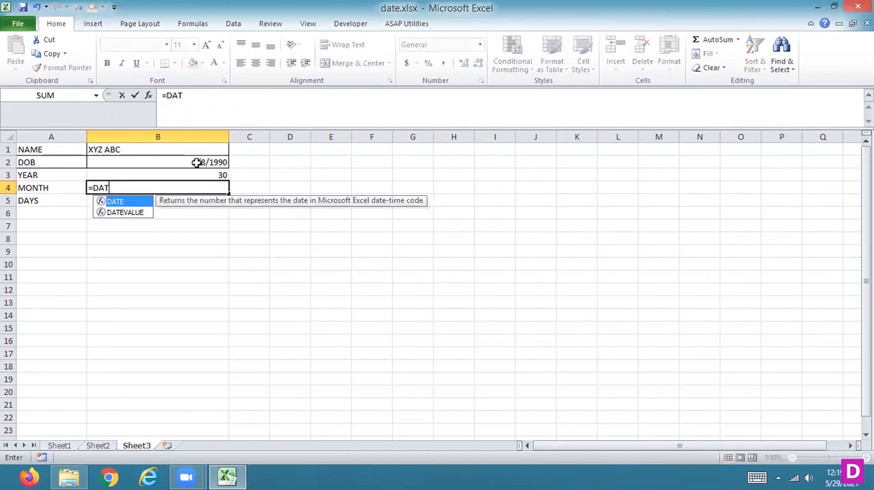
type("EDIF(")
left_click(196, 163)
type(",")
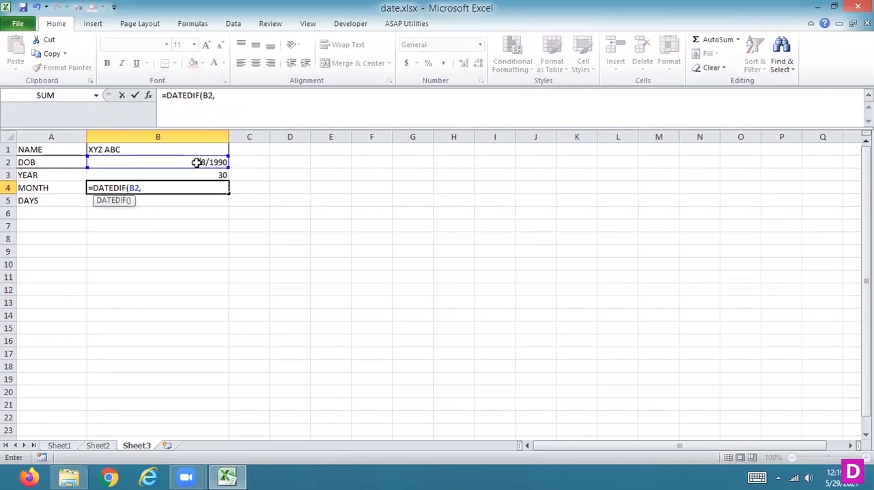
type("TODAY")
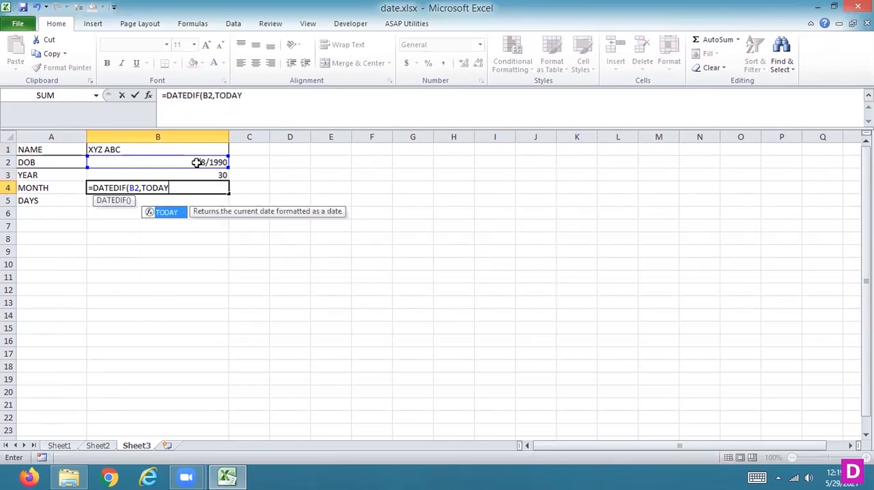
type("(),")
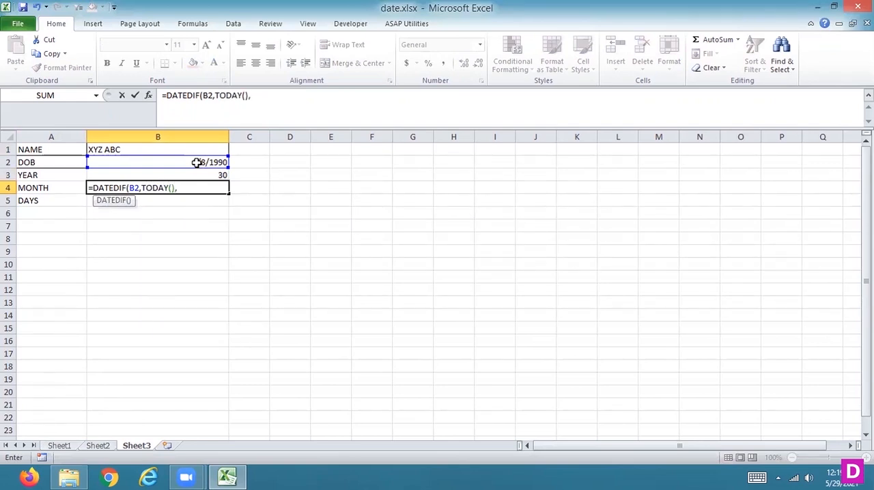
type("\"YM\"")
type(")")
key("Return")
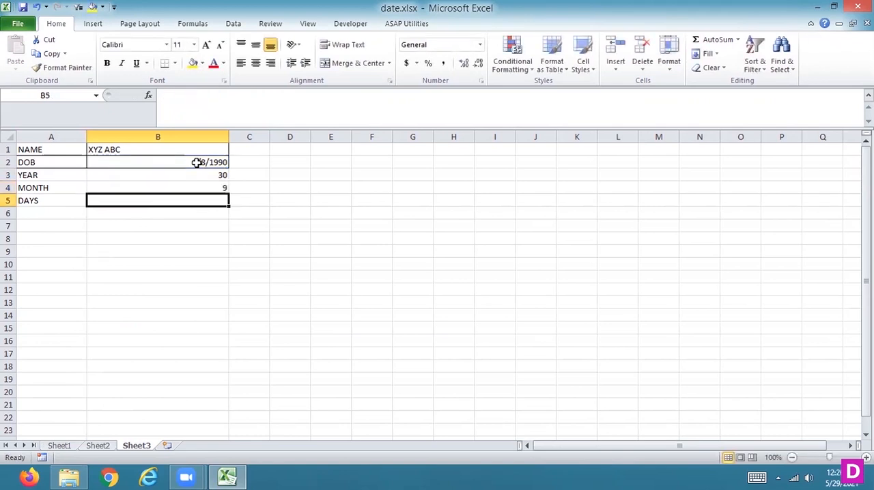
- Calculate the remaining days beyond full months in B5 with the formula =DATEDIF(B2,TODAY(),"MD")
type("=")
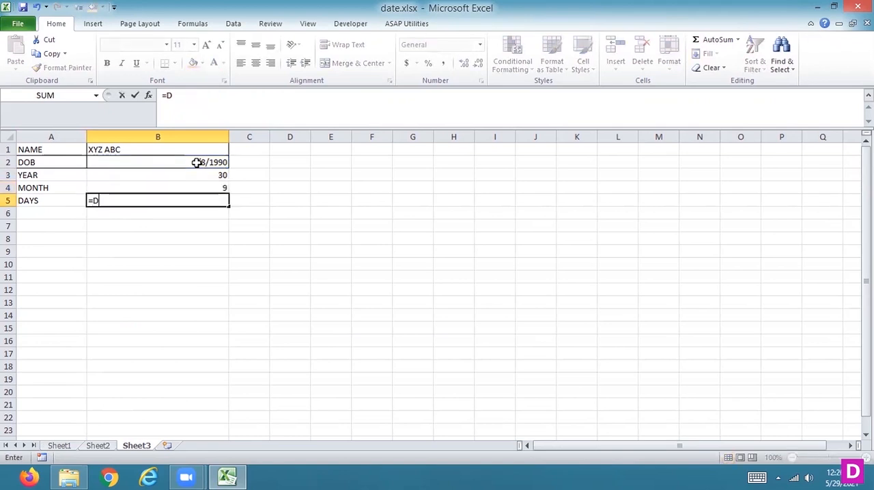
type("DATE")
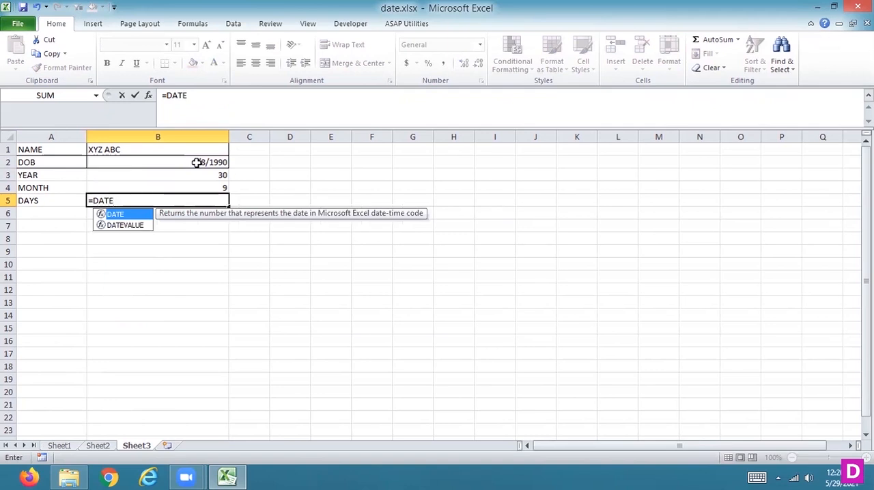
type("DIF")
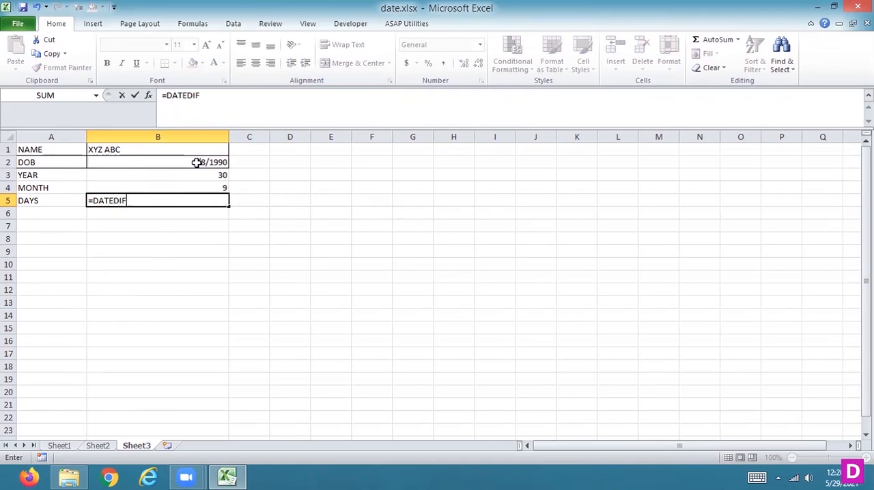
type("(")
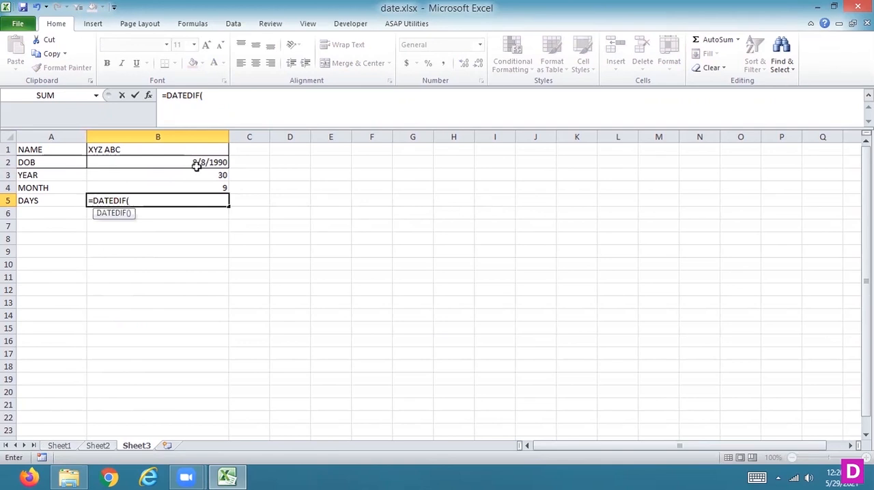
left_click(197, 165)
type(",")
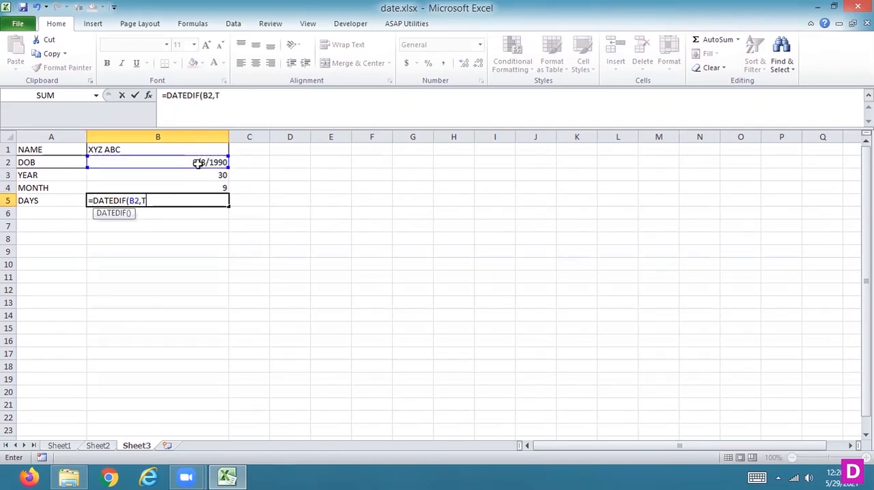
type("TODAY()")
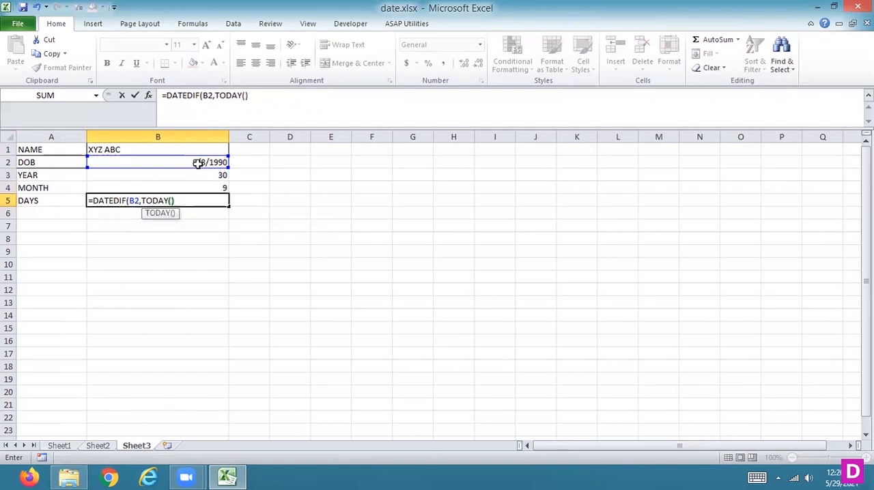
type(",\"MD\")")
key("Return")
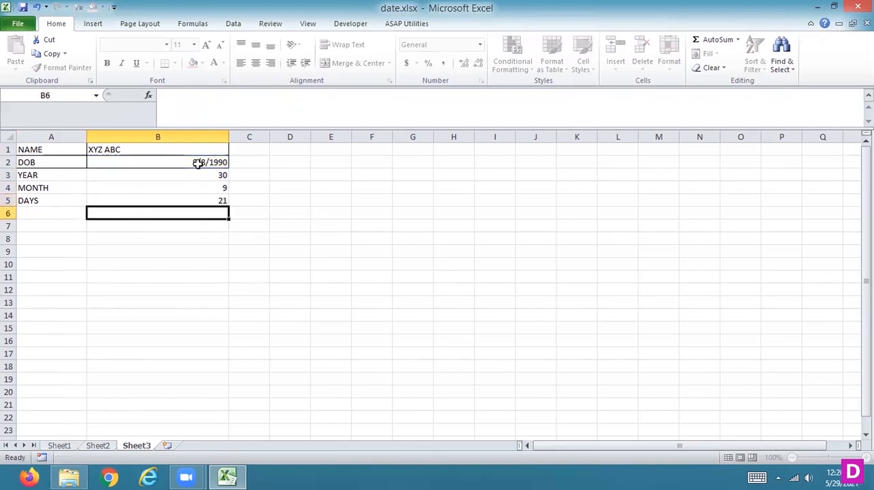
- Review the YEAR, MONTH and DAYS formulas in cells B3 to B5
key("Up")
key("Up")
key("Up")
key("Up")
key("Down")
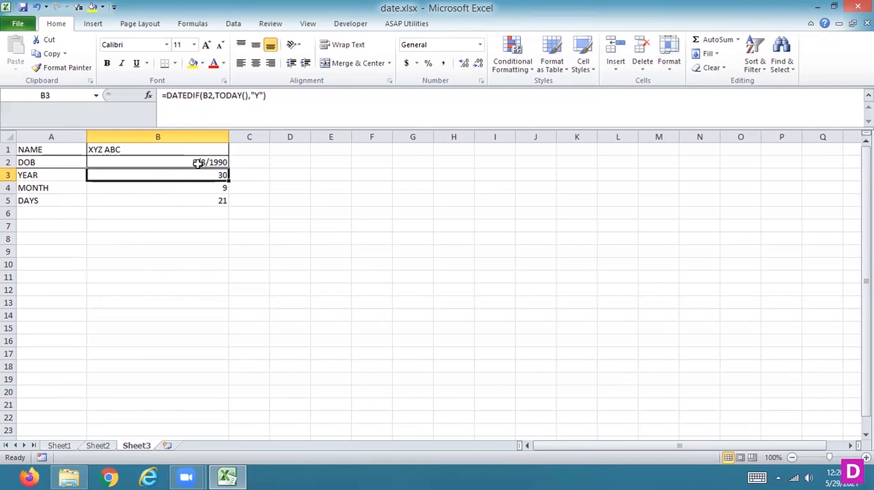
key("Down")
key("Down")
key("Down")
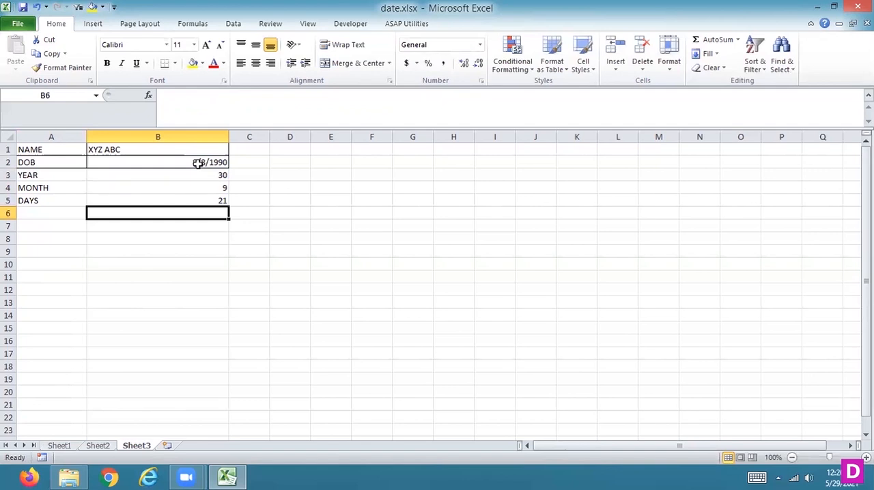
- Compare the unit arguments of the DATEDIF formulas for years, months and days in column B
key("Up")
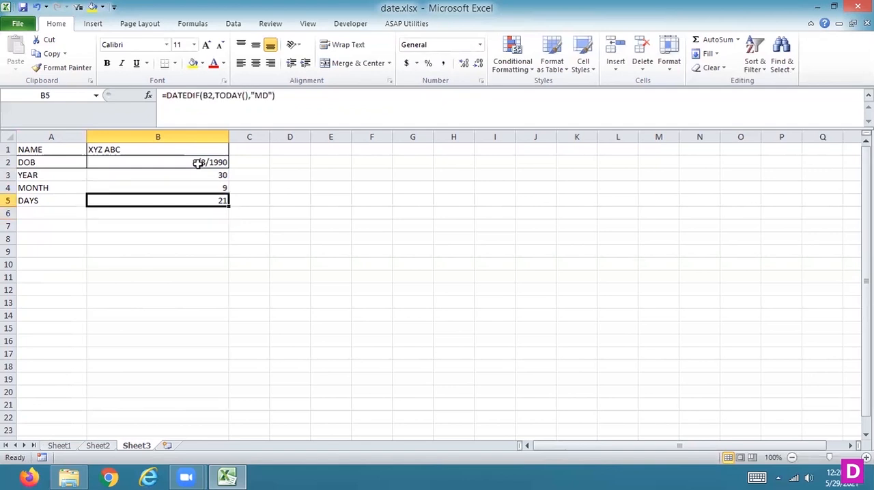
key("Up")
key("Up")
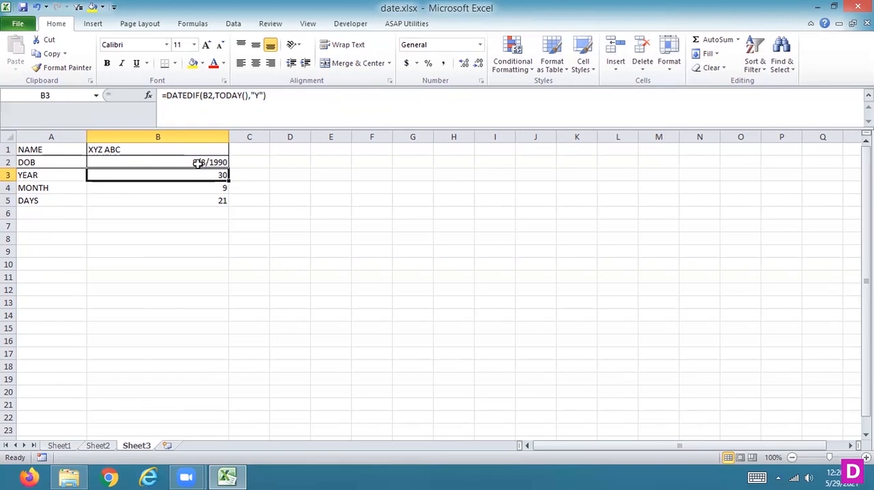
key("Down")
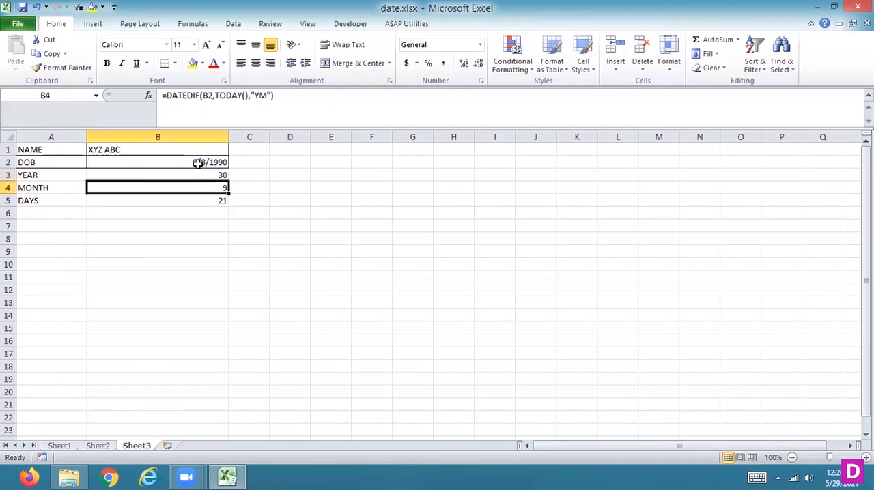
key("Down")
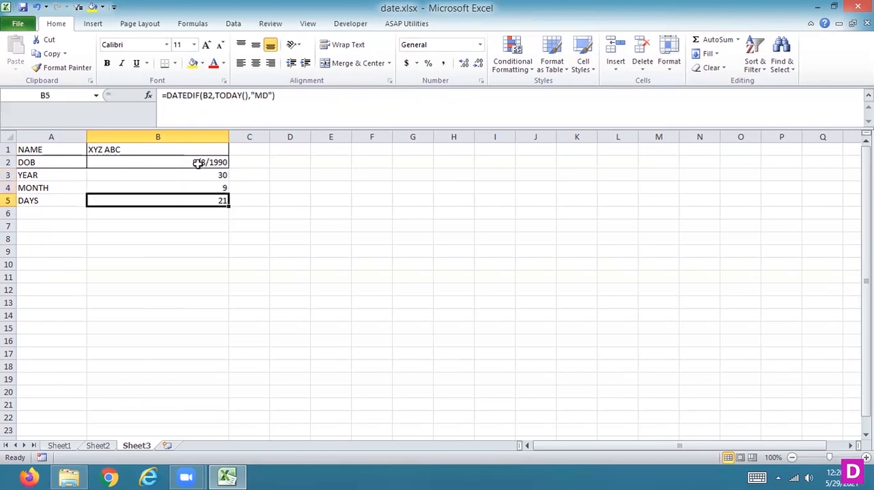
- Apply all borders to the YEAR, MONTH and DAYS rows in A3:B5
left_click_drag(61, 174, 217, 196)
left_click_drag(59, 170, 127, 199)
left_click(175, 63)
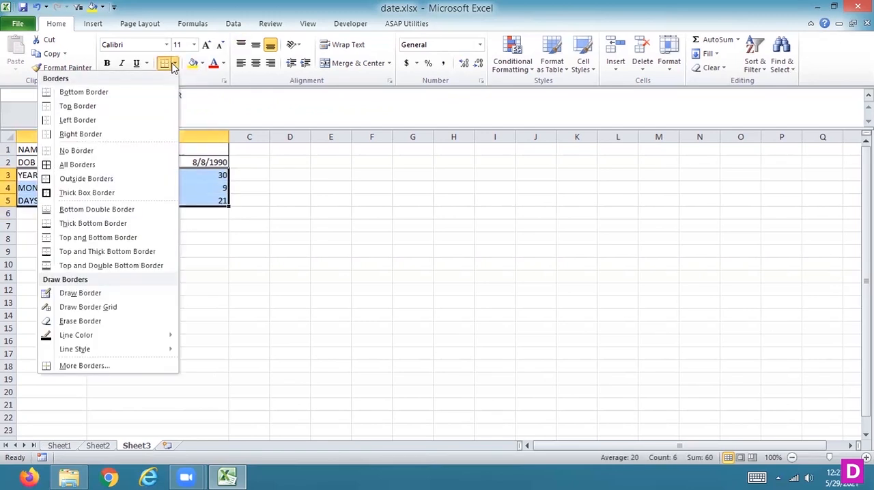
left_click(80, 165)
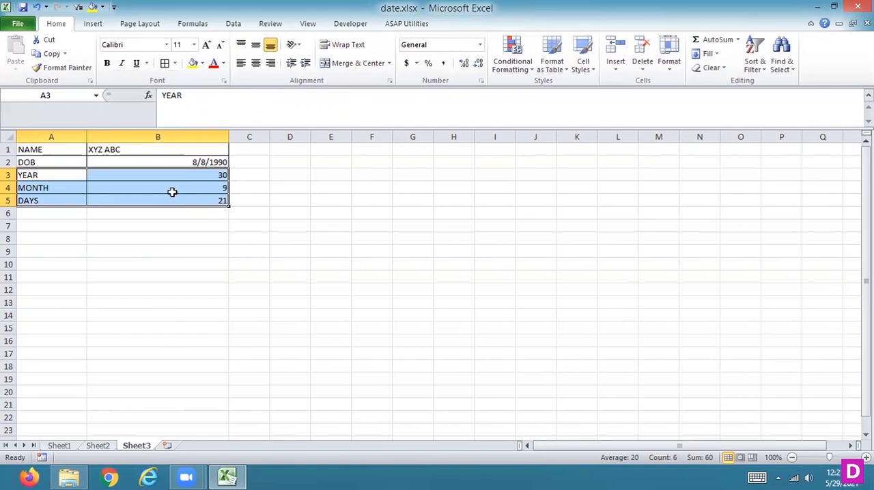
- Replace the date of birth in B2 with a date one year earlier
key("Up")
key("Right")
type("08/")
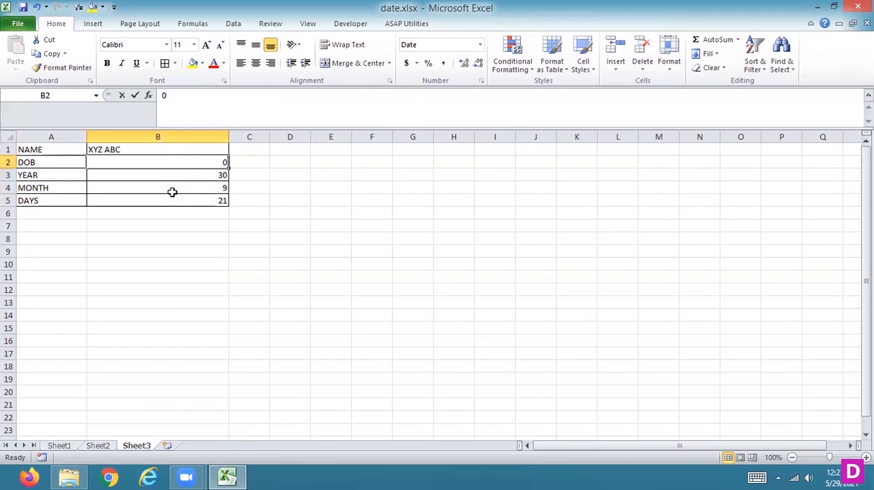
type("08/1989")
key("Return")
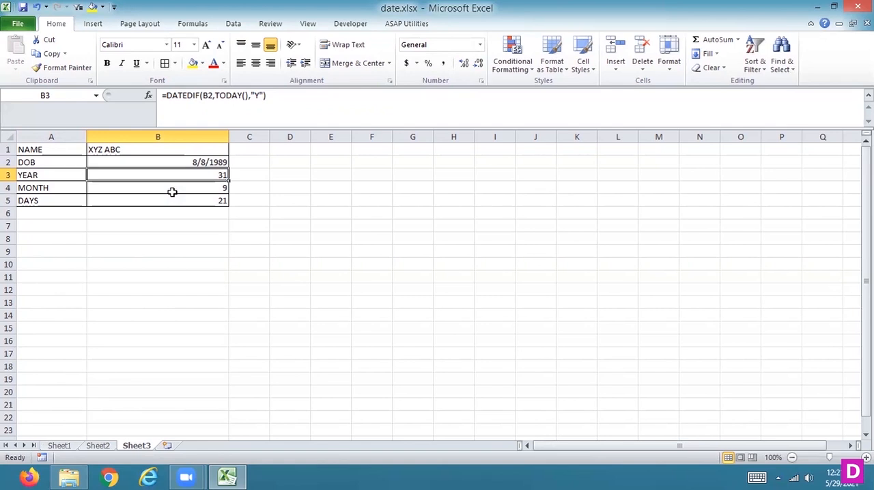
- Begin a CONCATENATE formula in B6 with the text "YOU ARE" followed by trailing spaces as its first argument
key("Down")
key("Down")
key("Down")
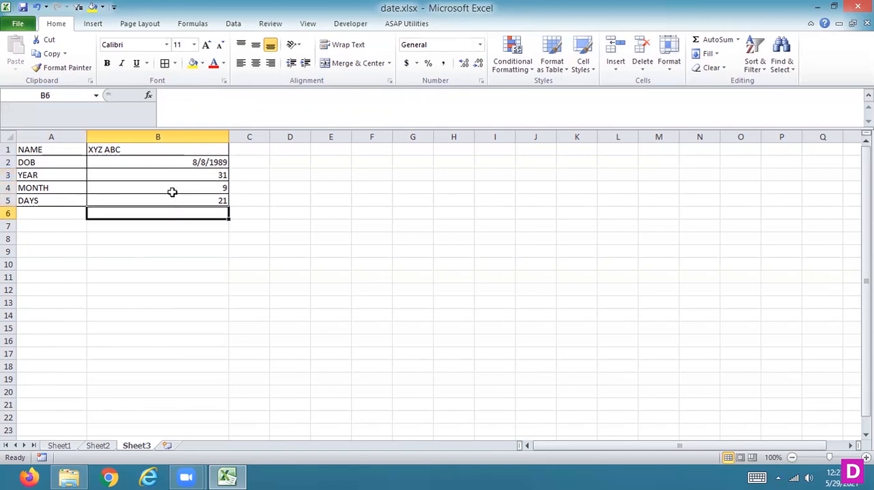
type("=CON")
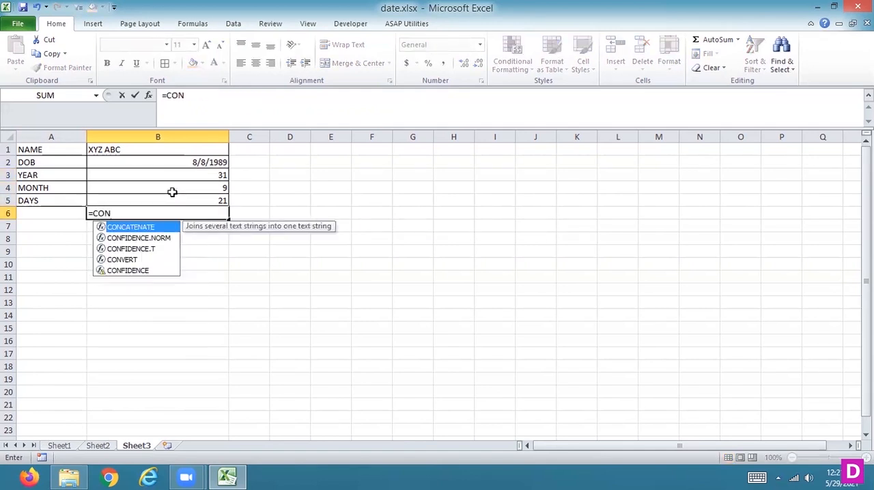
key("Tab")
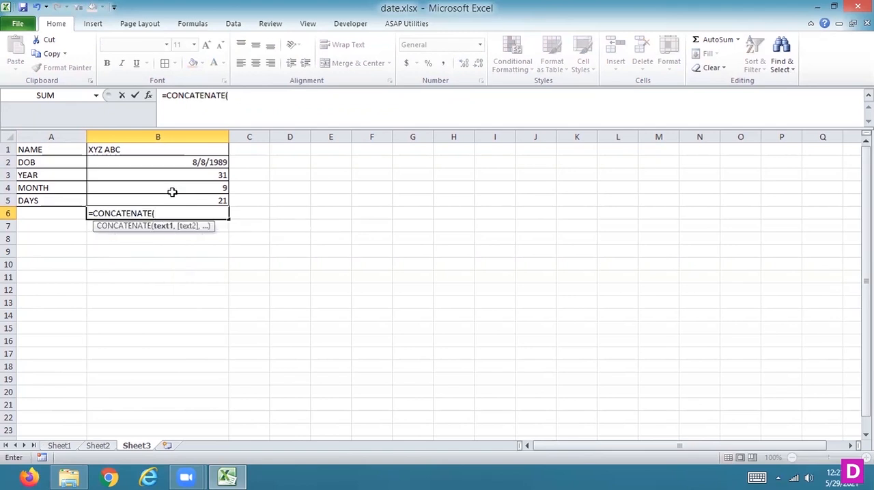
type("\"YOU A")
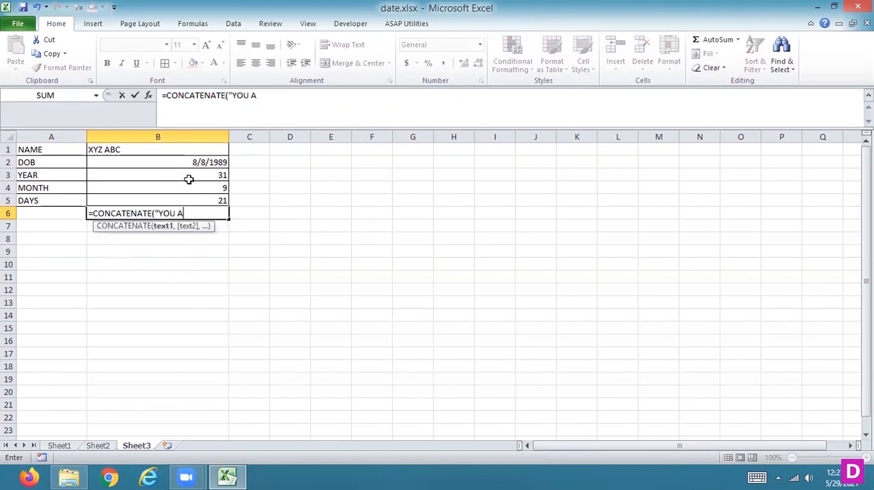
type("RE\",")
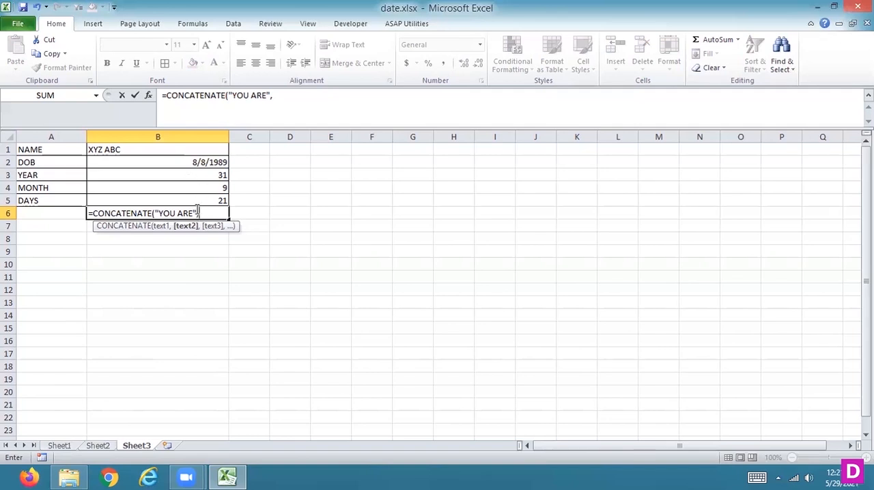
left_click(195, 213)
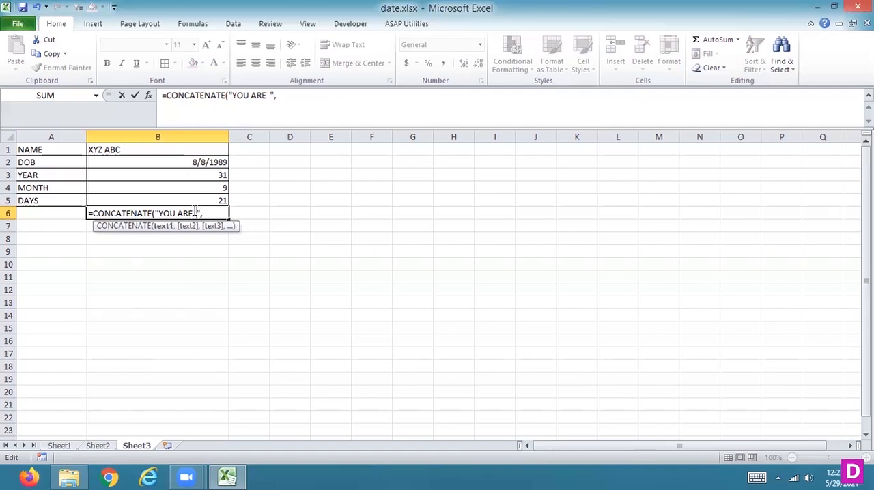
key("Right")
key("Right")
type("\"")
key("Return")
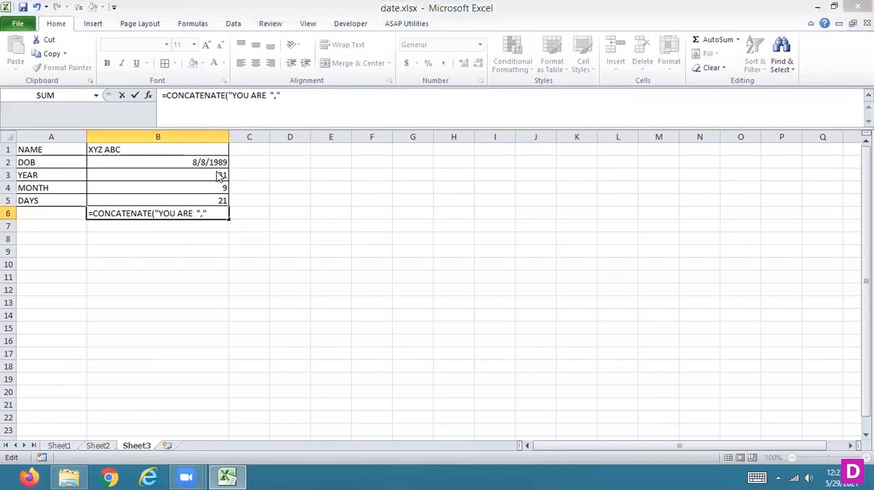
left_click(462, 288)
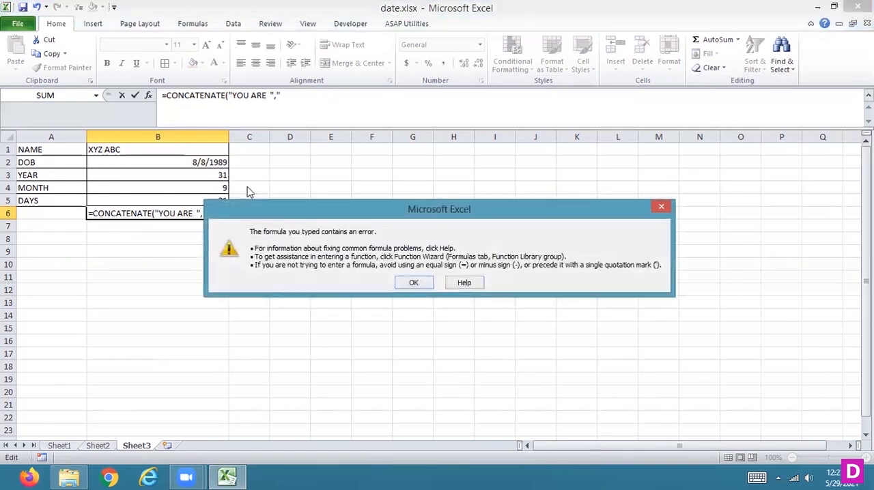
left_click(412, 282)
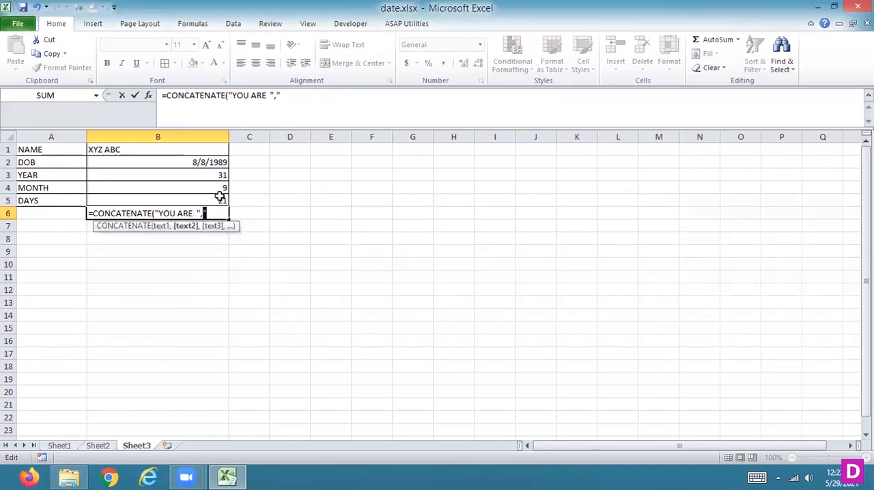
key("BackSpace")
- Complete the B6 formula by joining cell B3 and the text "YEAR" with leading spaces
left_click(207, 175)
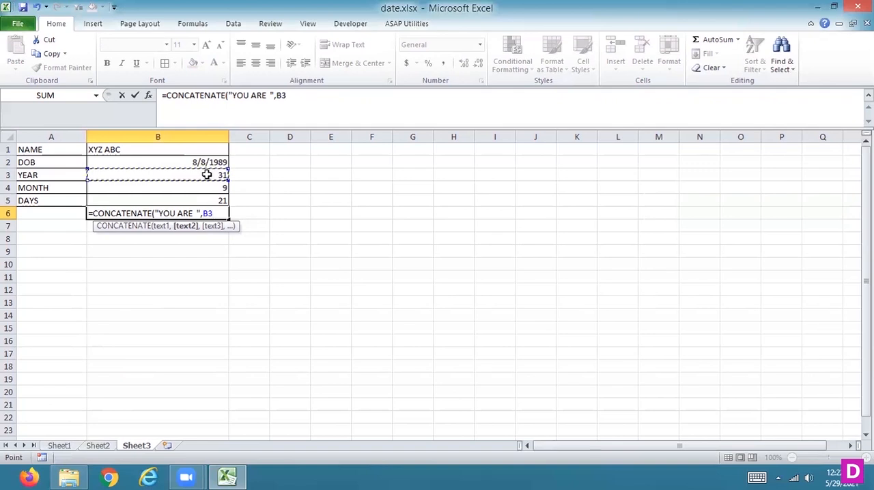
type(",")
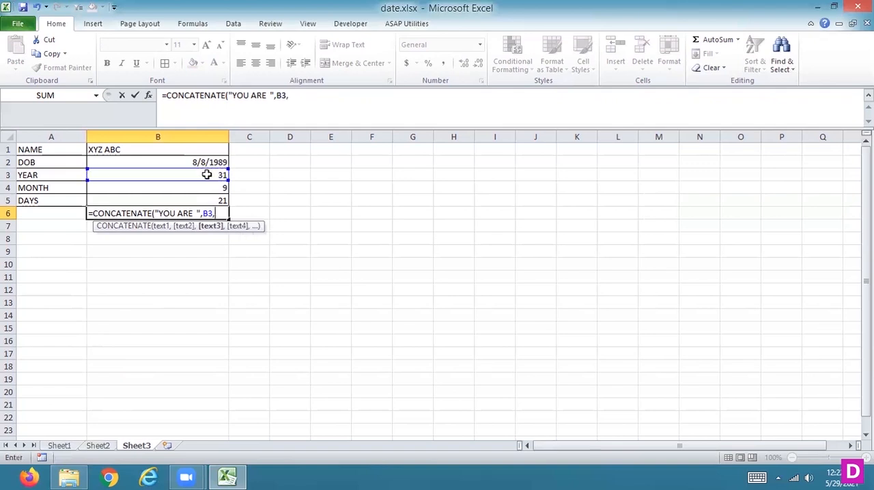
type("\"   YEAR\"")
key("Left")
key("Right")
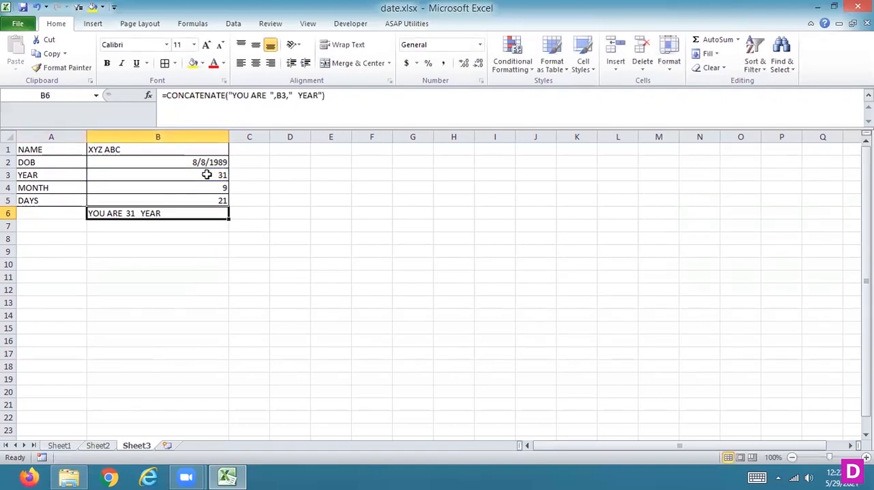
- Extend the CONCATENATE formula in B6 with cell B4 and the text " MONTH"
left_click(336, 102)
key("BackSpace")
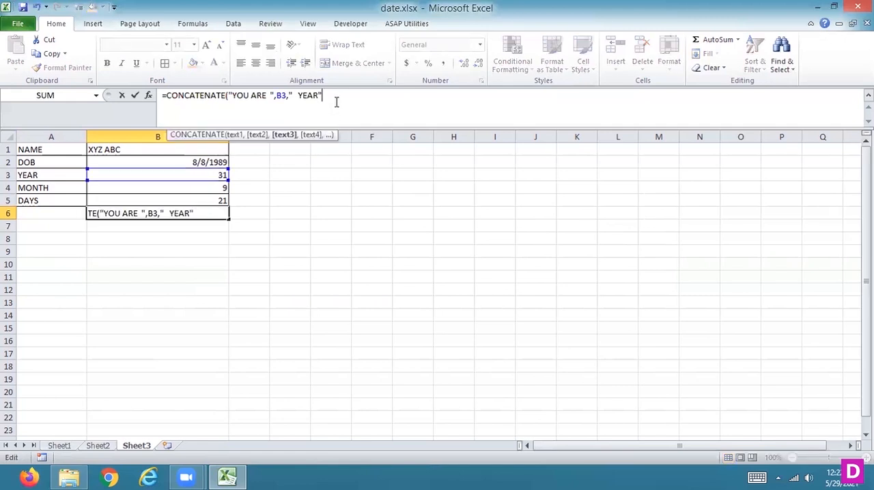
type(",")
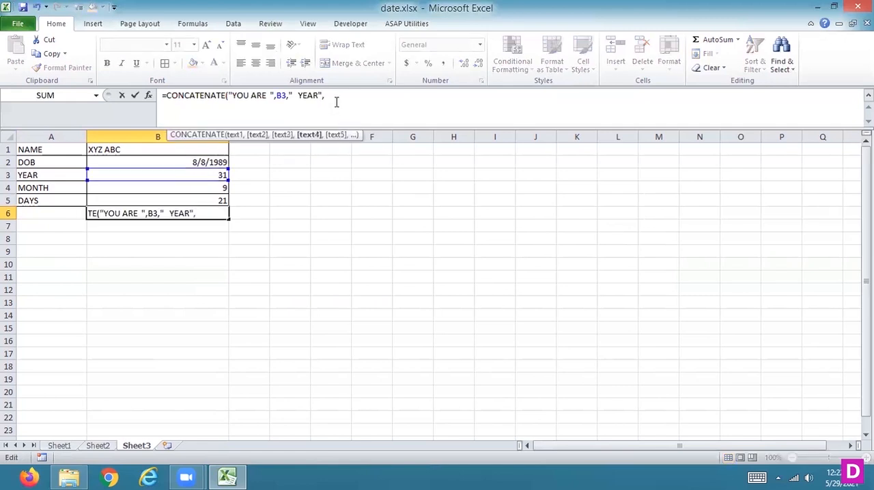
left_click(211, 188)
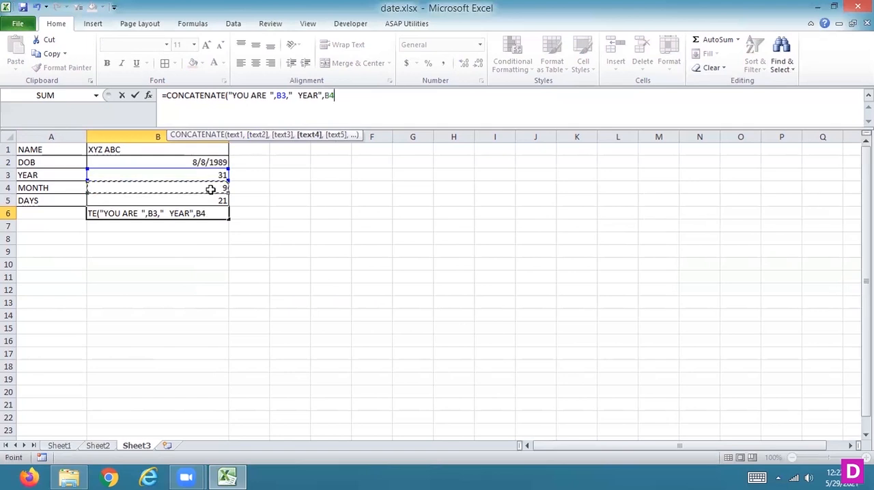
type(",\" MONTH\",")
- Append cell B5 and the text " DAYS OLD" to the B6 formula and enter it
left_click(205, 202)
type(",")
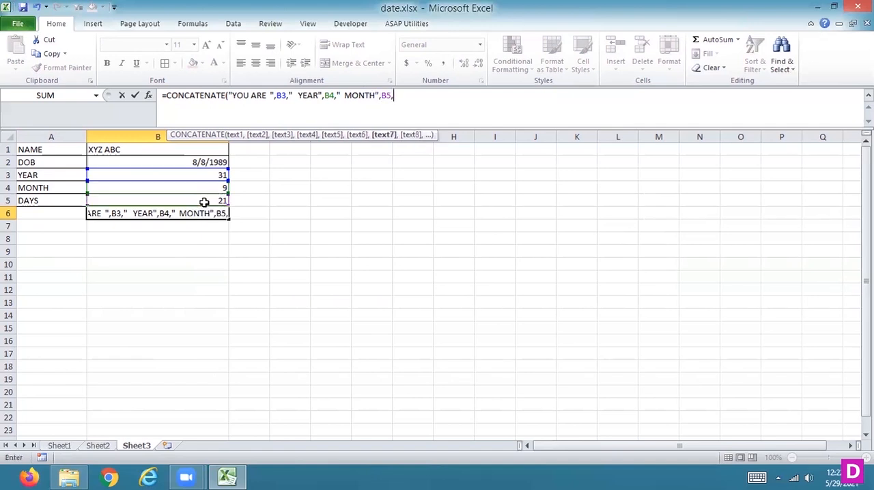
type("\"")
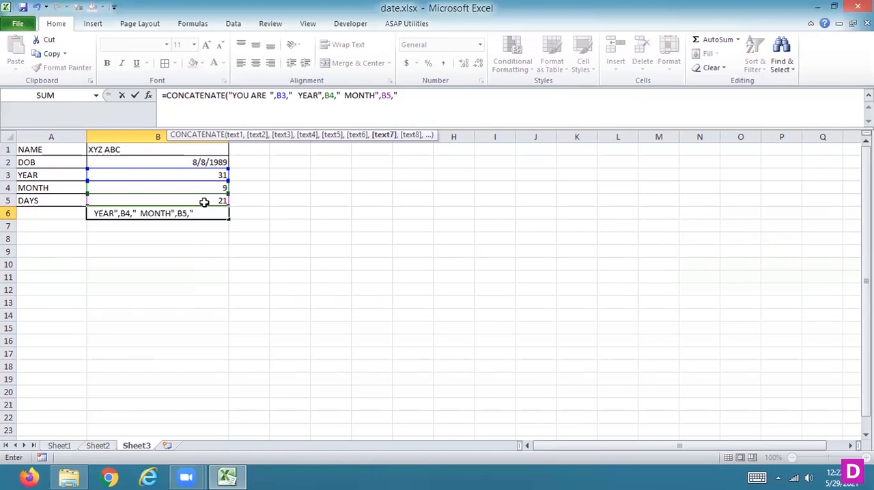
type(" DAYS OLD\")")
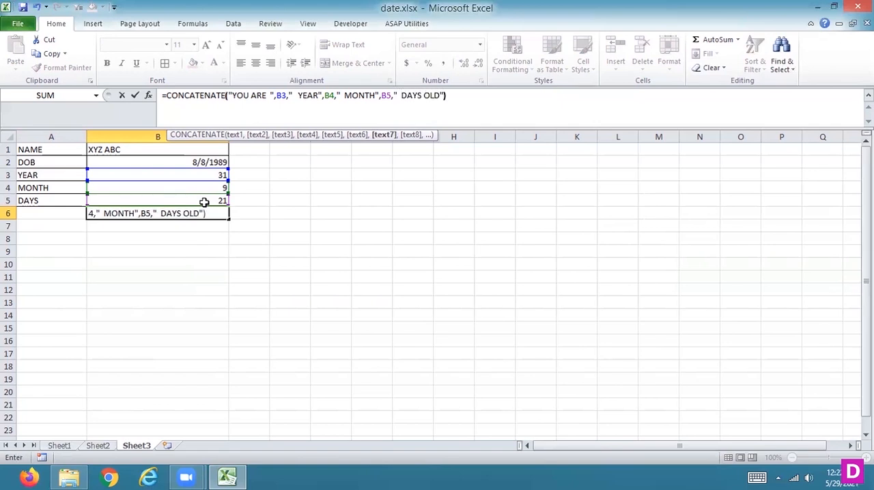
key("Return")
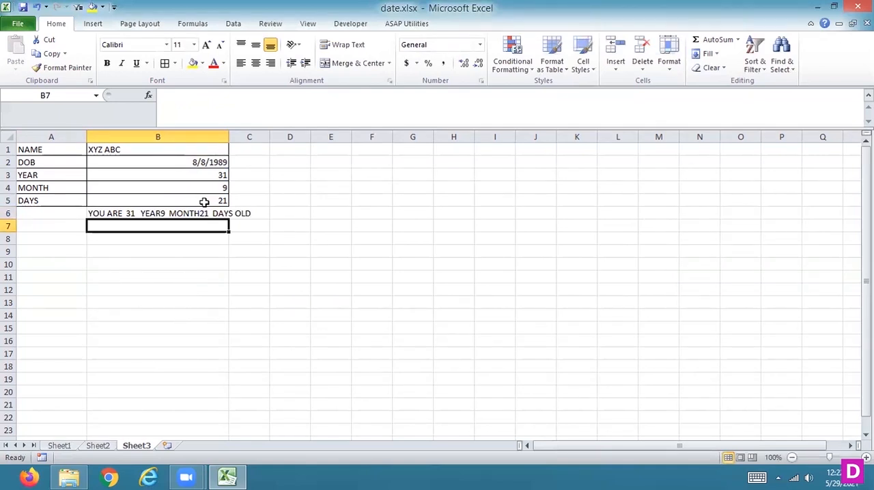
- Add trailing spaces after YEAR and MONTH inside the quoted texts of the B6 formula
key("Up")
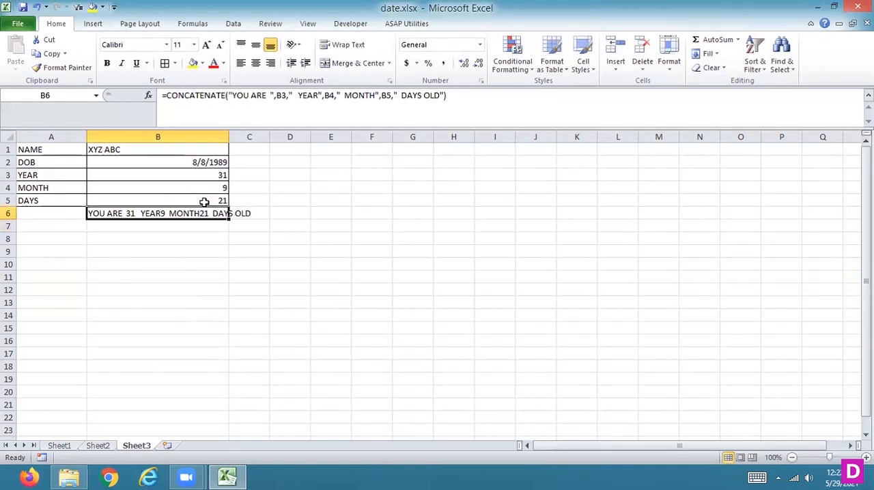
left_click(318, 95)
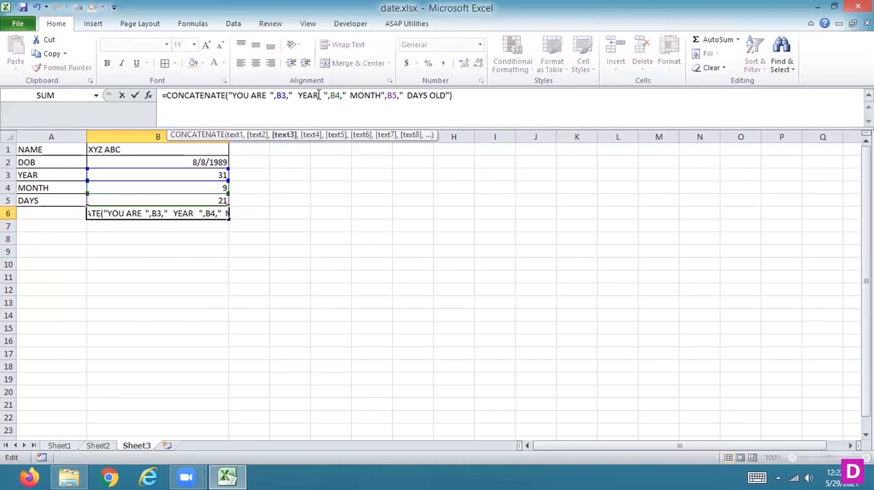
key("Return")
key("Up")
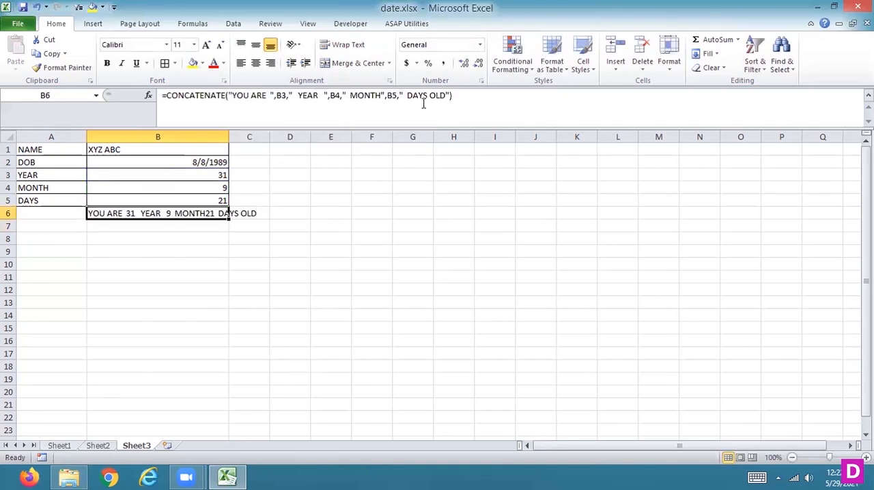
left_click(381, 95)
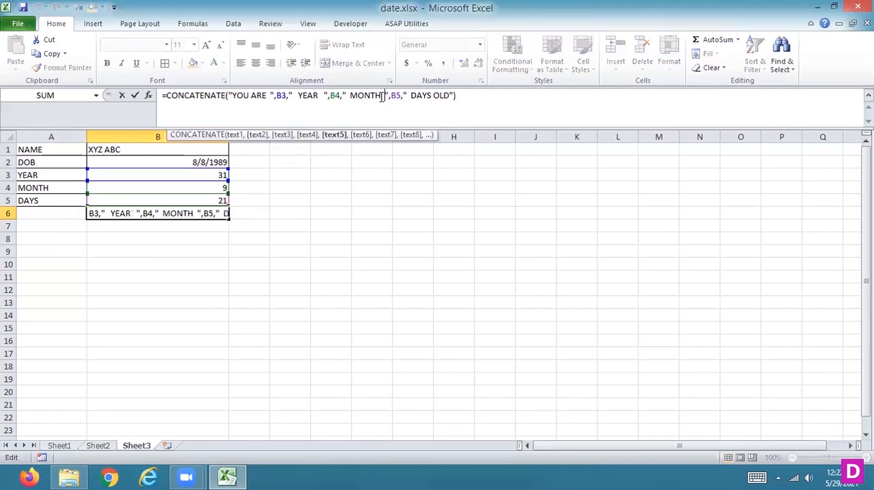
key("Return")
key("Up")
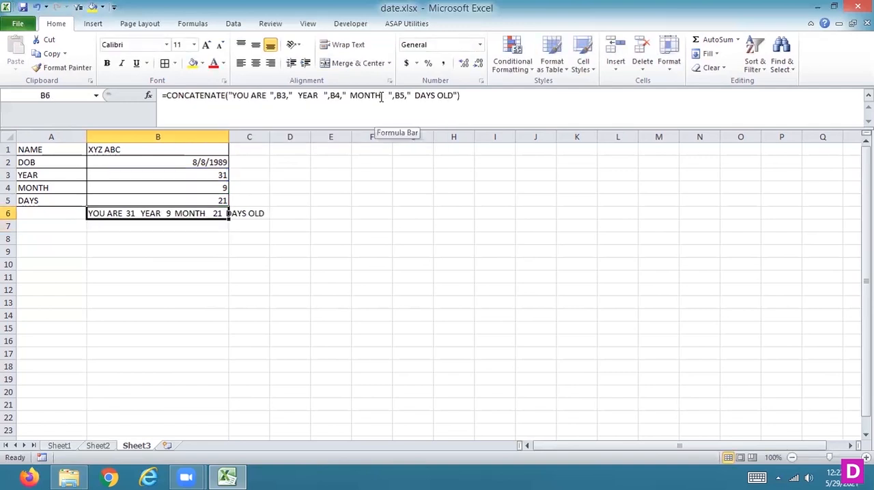
- Widen column B to fit the full age sentence and apply all borders to B6
left_click_drag(227, 137, 299, 151)
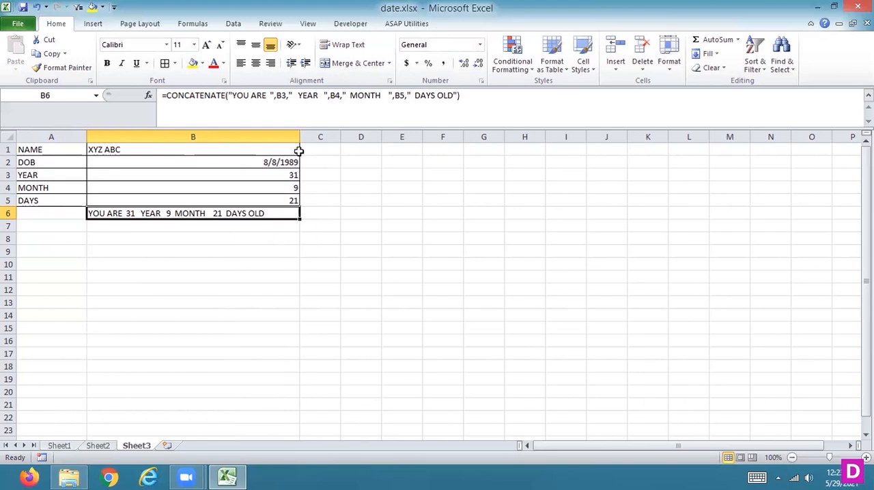
left_click(165, 63)
left_click(274, 244)
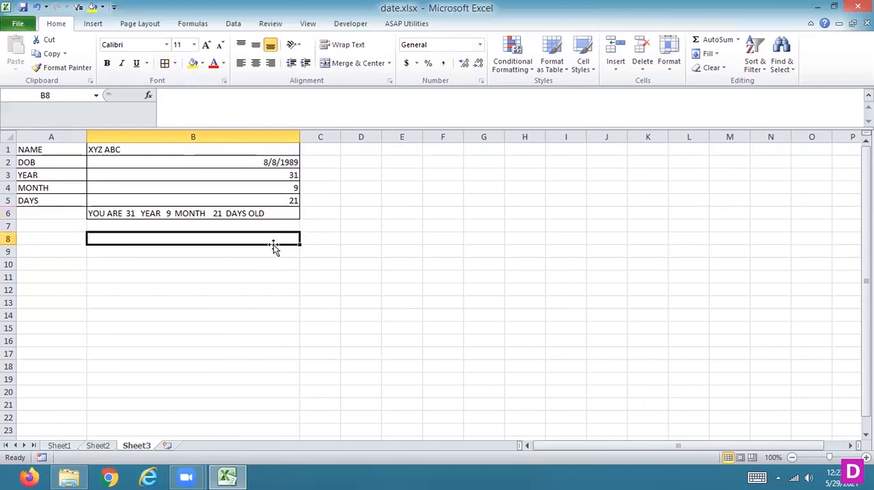
- Enter the label AGE DIFFERENCE in cell A6 beside the combined age sentence
key("Up")
key("Up")
key("Left")
type("AGE")
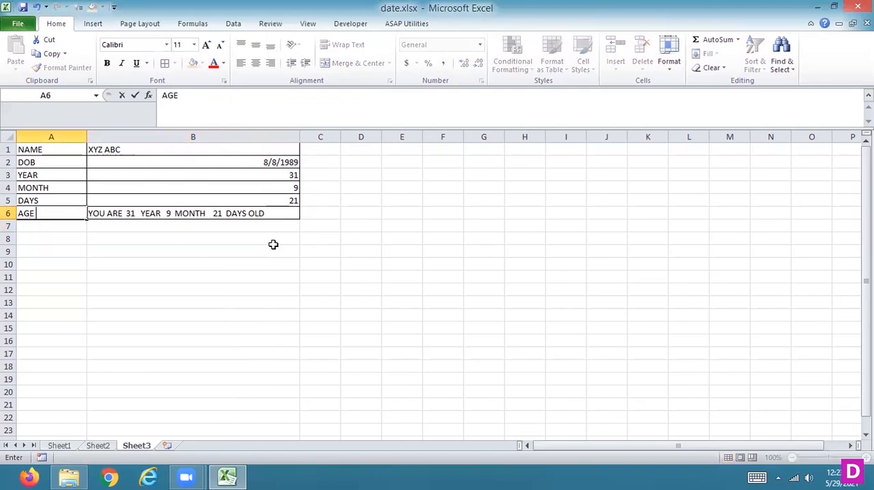
type(" DIFFERANCE")
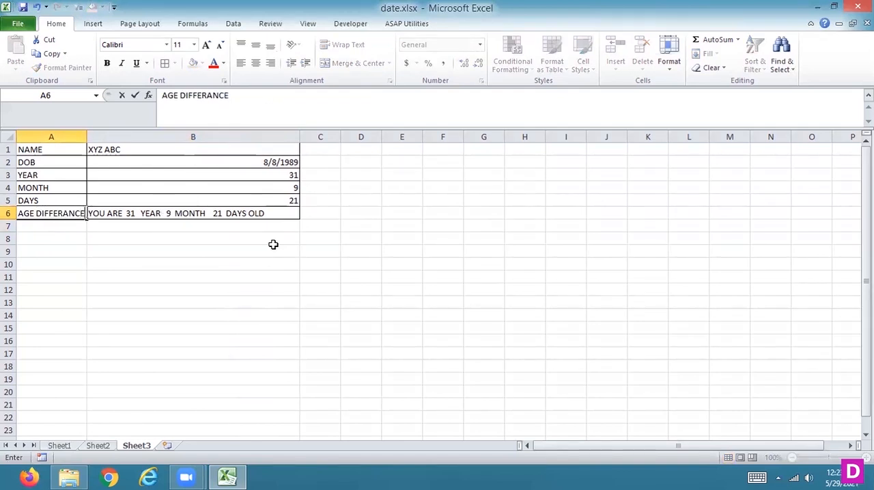
key("Return")
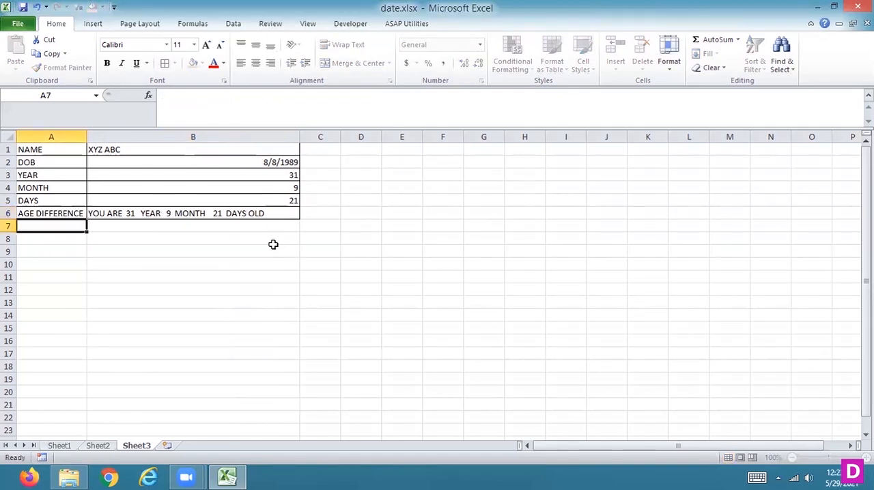
- Replace the label in cell A6 with EXACT AGE
key("Up")
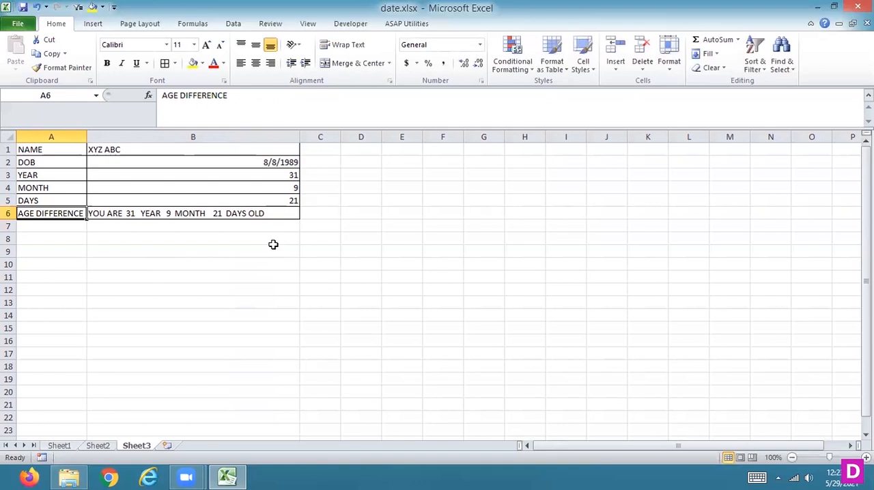
type("A")
key("BackSpace")
type("EXACT AG")
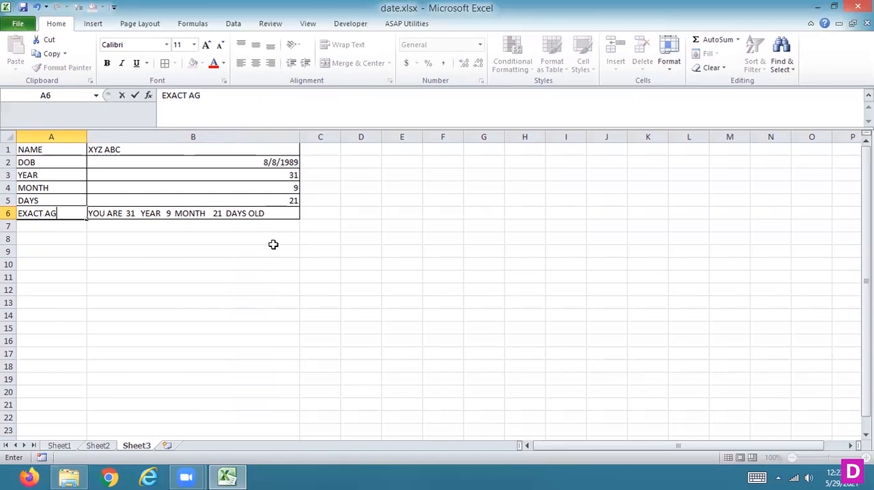
type("E")
key("Return")
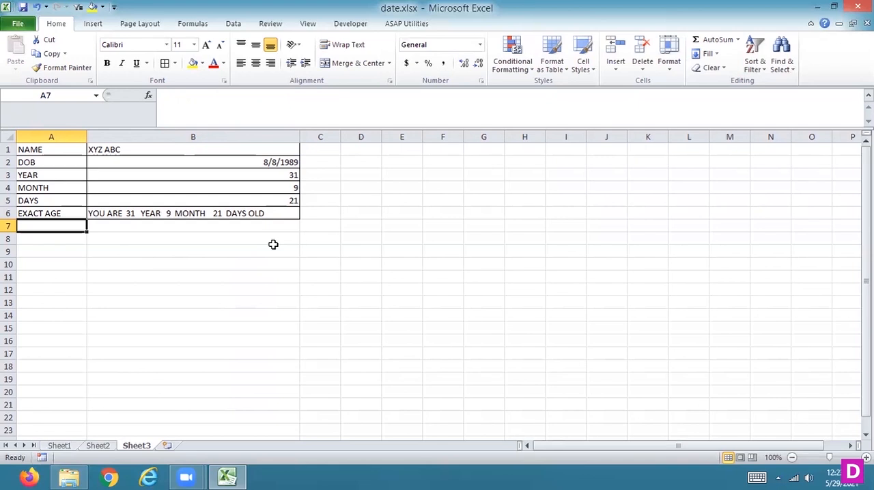
- Apply all borders to the EXACT AGE label cell A6
key("Up")
key("Up")
key("Up")
key("Up")
key("Up")
key("Up")
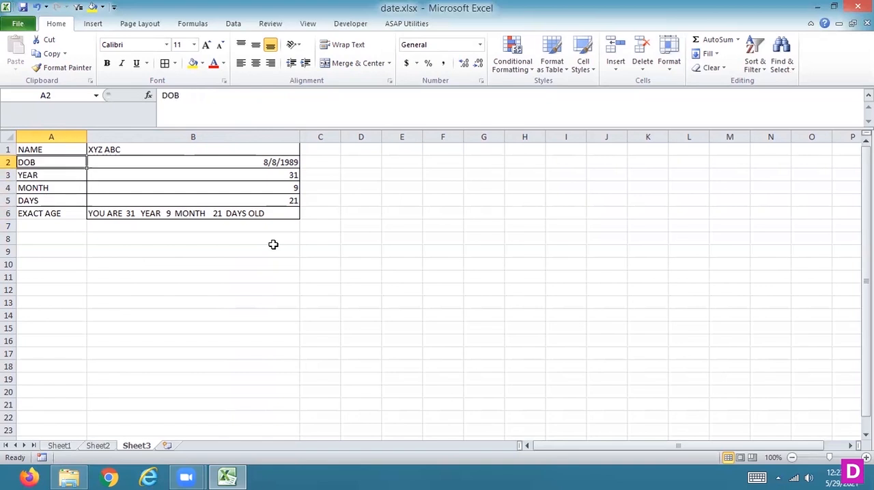
key("Down")
key("Down")
key("Down")
key("Down")
key("Down")
key("Down")
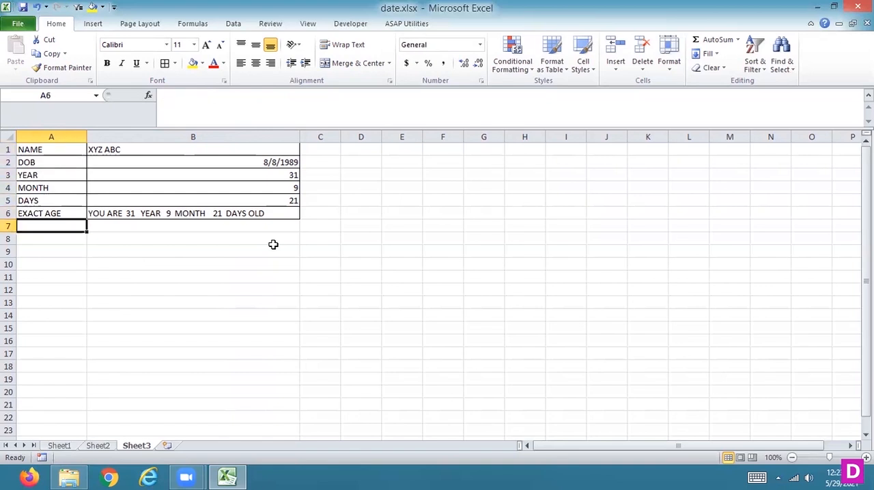
key("Up")
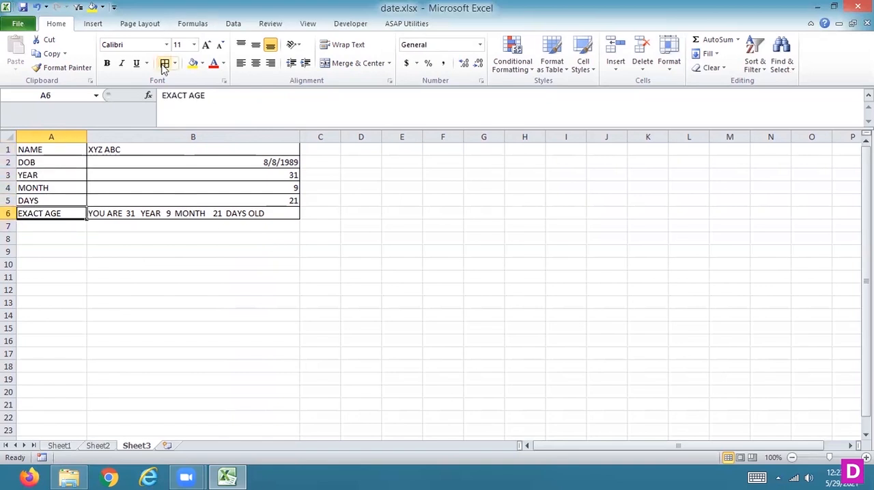
left_click(195, 215)
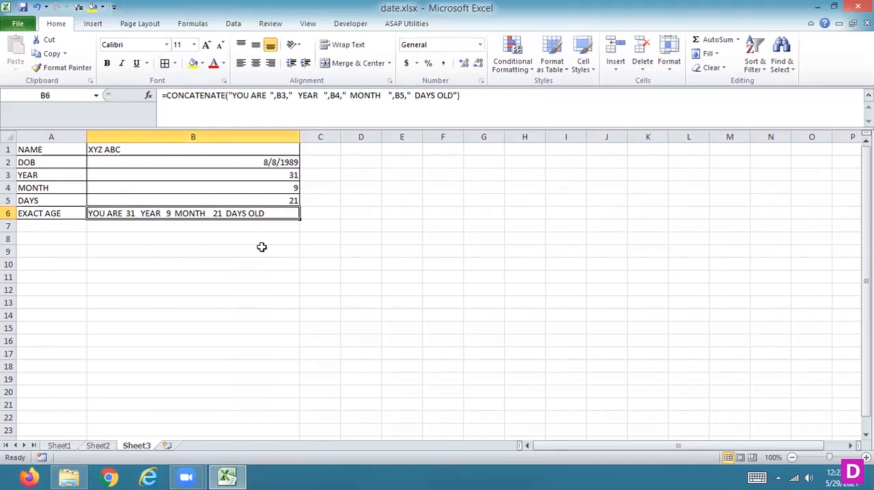
- Review the DATEDIF formulas in the year, month and days cells and the combined formula in B6
key("Up")
key("Up")
key("Up")
key("Up")
key("Up")
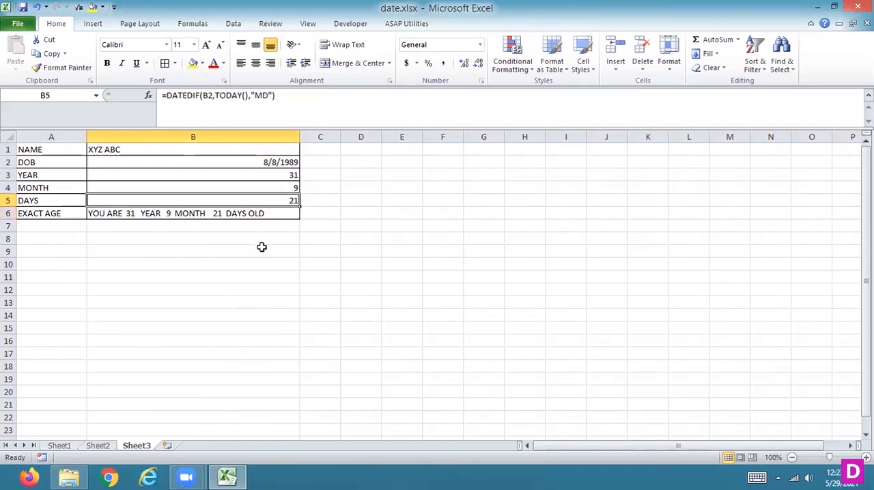
key("Down")
key("Down")
key("Down")
key("Up")
key("Down")
key("Down")
key("Down")
key("Up")
key("Up")
key("Up")
key("Up")
key("Down")
key("Down")
key("Down")
key("Down")
key("Down")
key("Down")
key("Down")
key("Down")
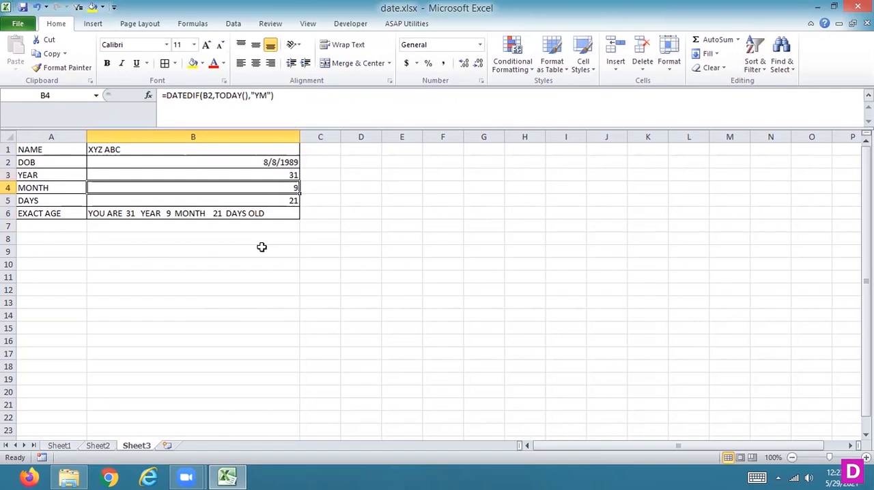
- Toggle the cell lock off and back on for the name and DOB range A1:B2
key("Left")
key("Up")
key("Up")
key("Up")
key("Up")
key("Up")
key("Up")
key("Up")
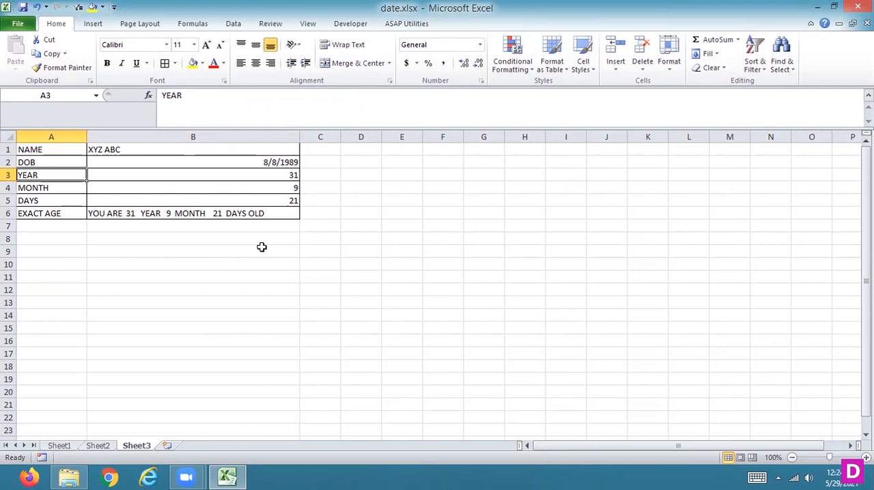
key("Up")
key("Up")
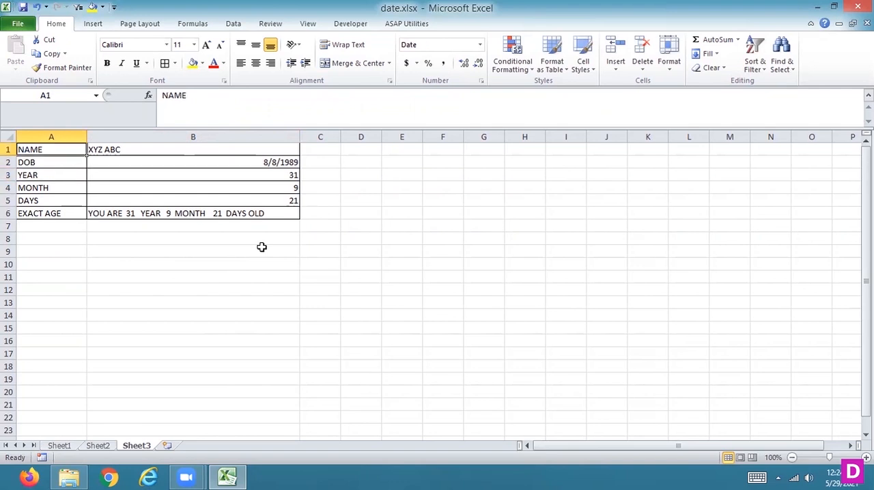
key("shift+Right")
key("shift+Down")
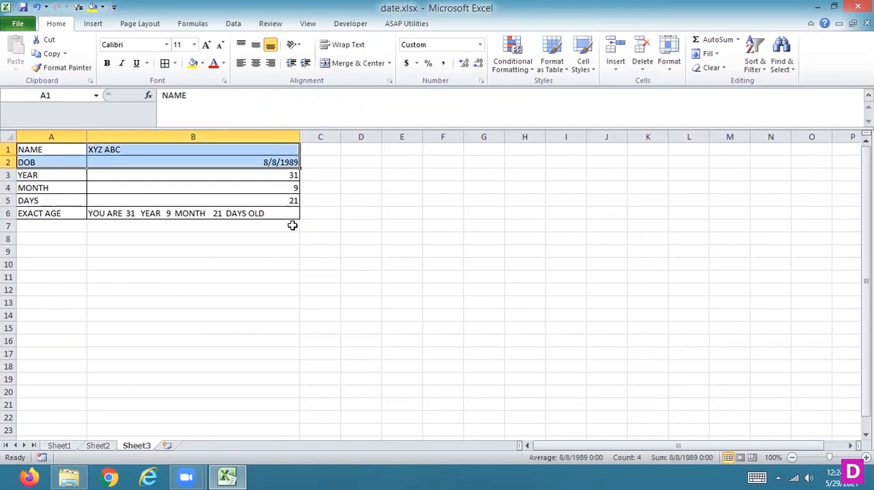
left_click(669, 68)
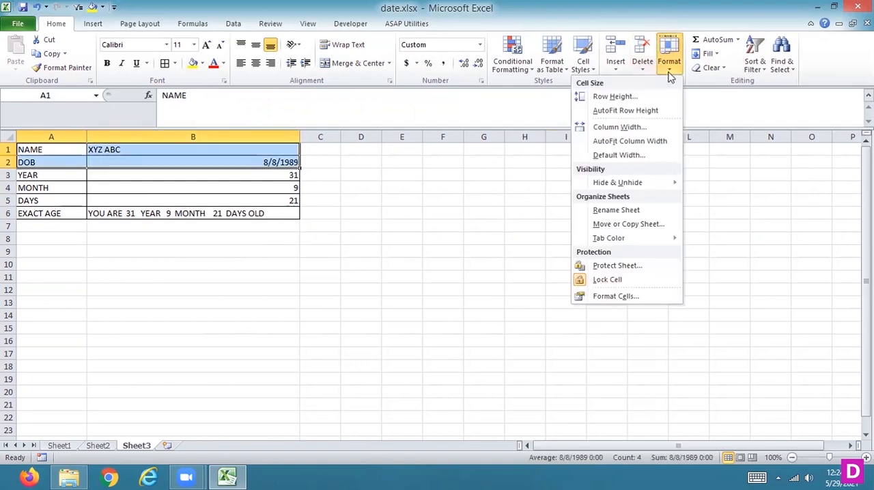
left_click(669, 58)
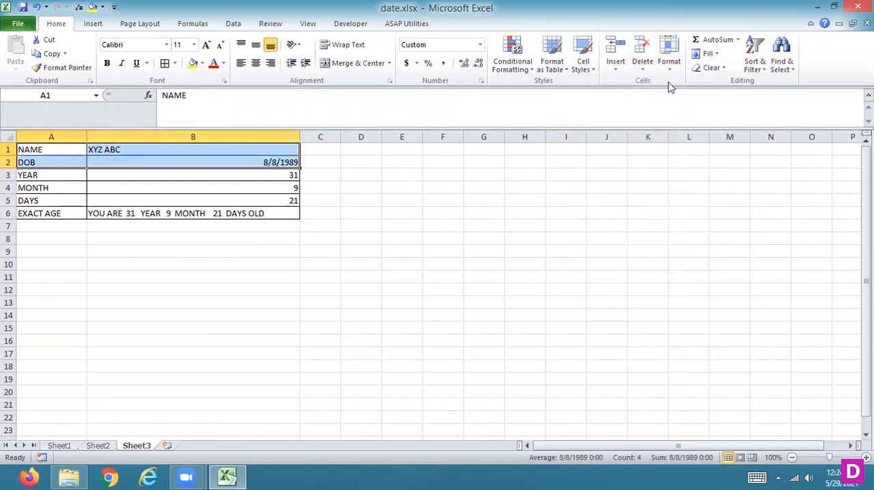
left_click(669, 58)
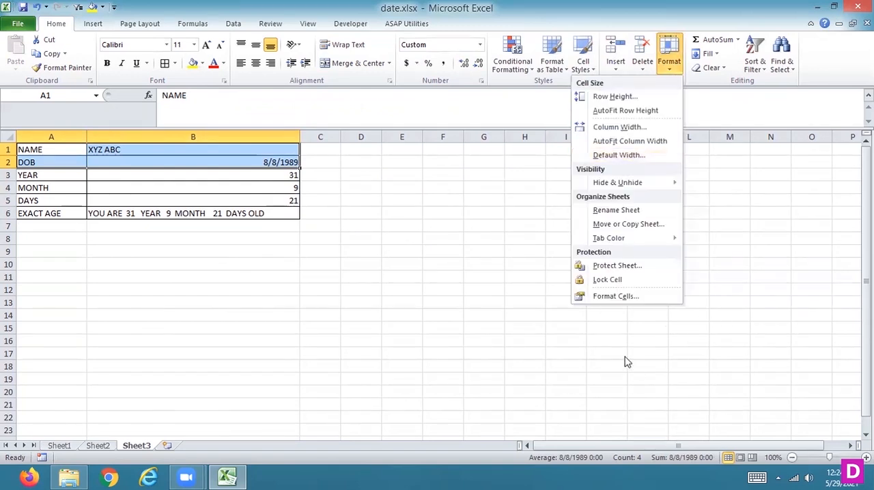
key("Escape")
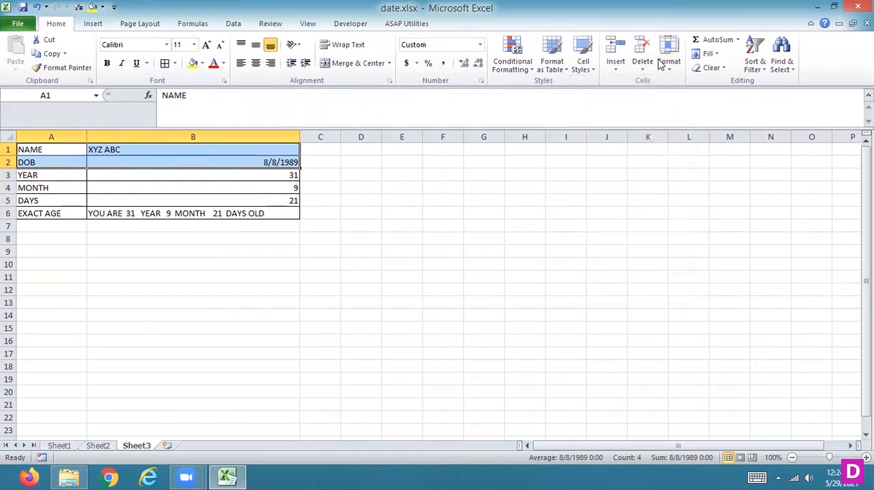
- Check the cell lock setting of the whole table A1:B6
left_click(537, 161)
left_click_drag(37, 146, 220, 214)
left_click(678, 69)
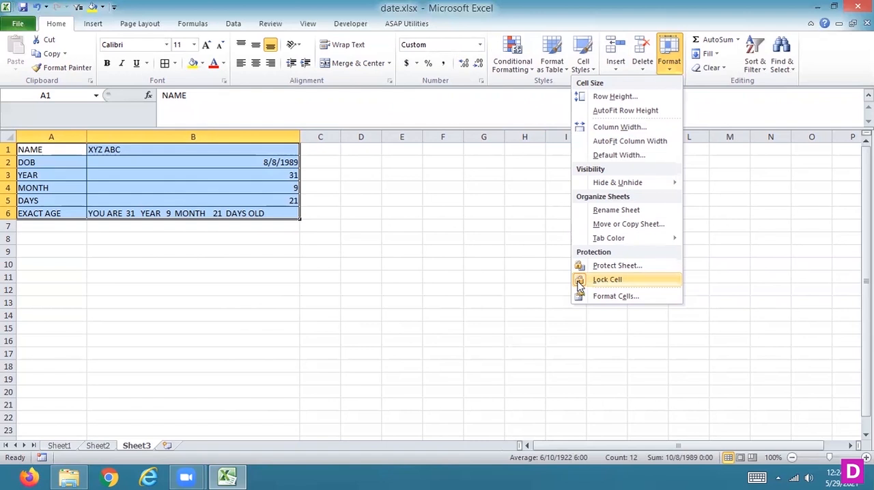
left_click(266, 162)
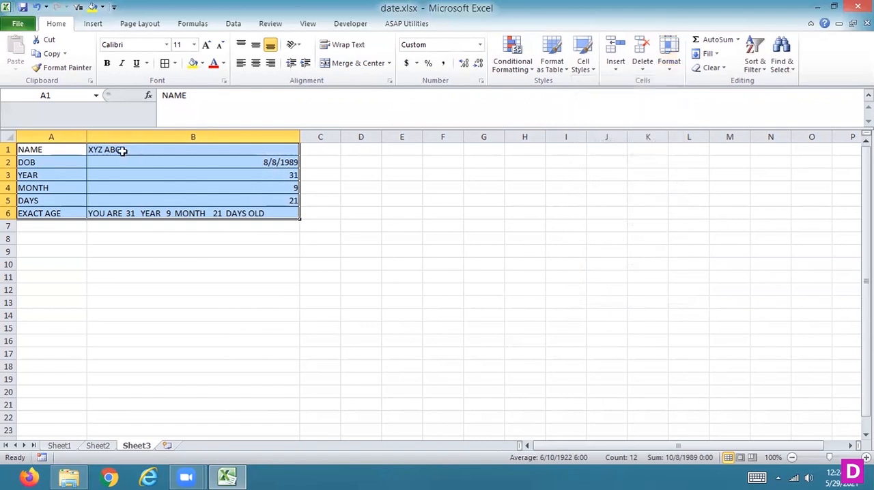
- Unlock the name and DOB cells A1:B2 so they stay editable under sheet protection
left_click_drag(66, 148, 109, 158)
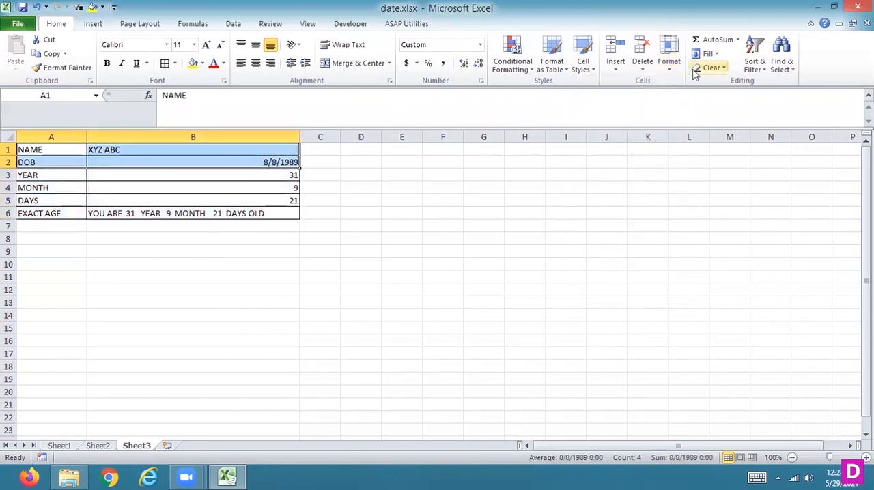
left_click(666, 71)
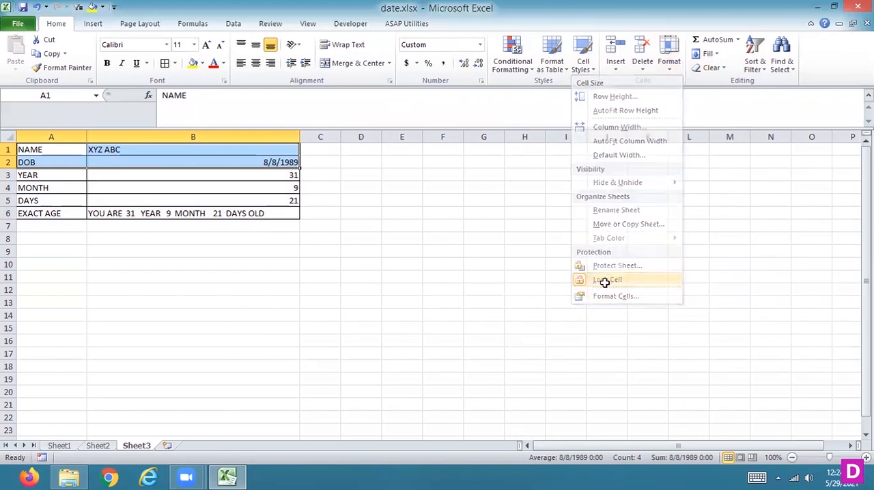
left_click(605, 281)
- Check the cell lock setting of the calculated rows A3:B6
left_click_drag(67, 179, 159, 209)
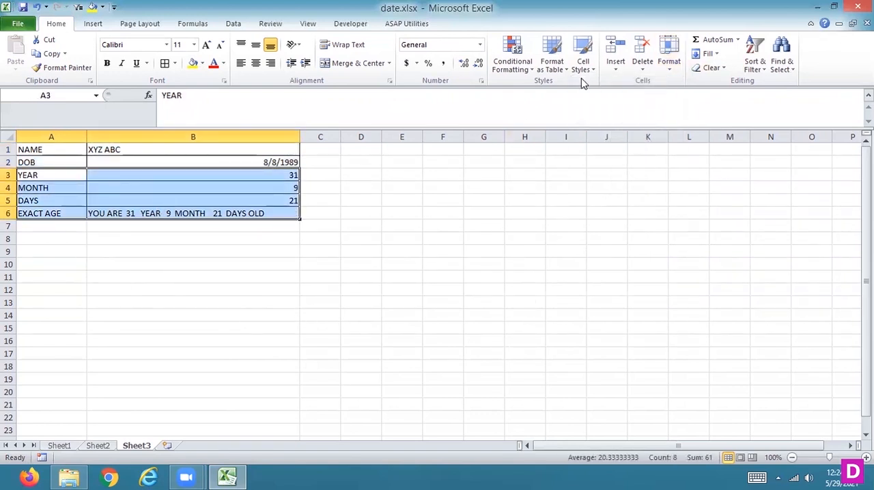
left_click(670, 68)
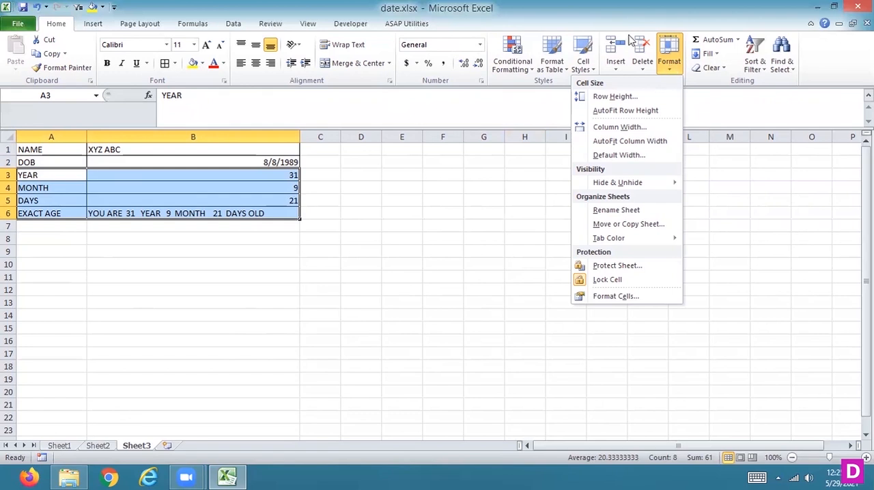
left_click(324, 166)
- Hide all columns from C to the last column of the sheet
left_click(325, 137)
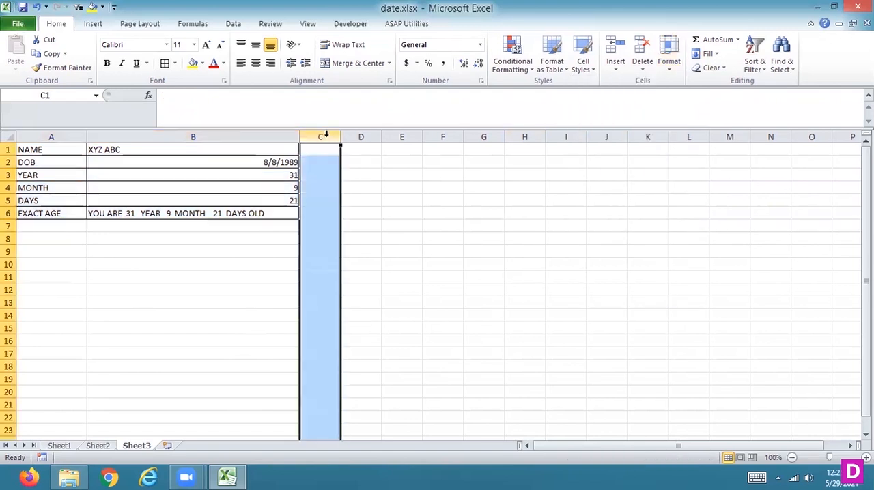
key("ctrl+shift+Right")
right_click(326, 135)
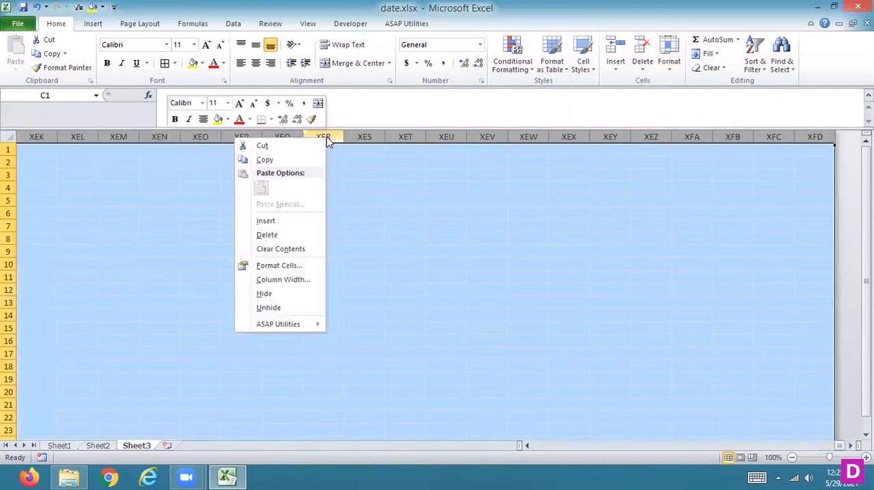
left_click(268, 296)
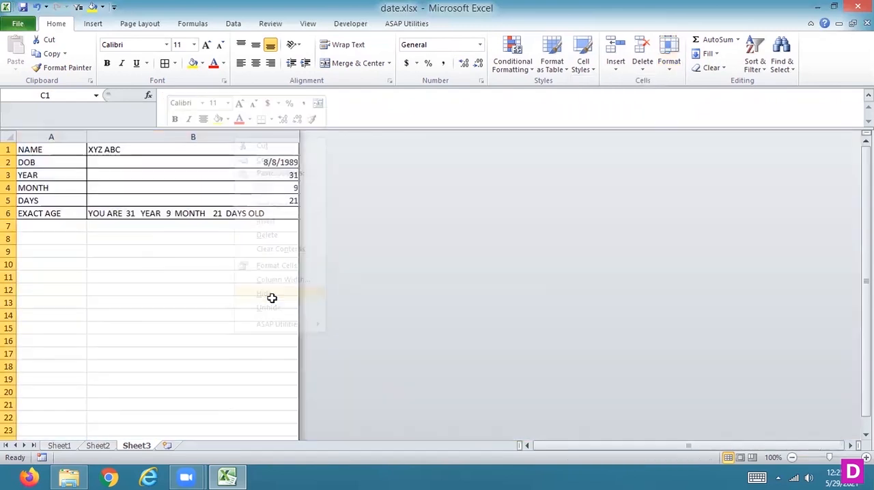
- Hide all rows from row 7 to the last row of the sheet
left_click(9, 226)
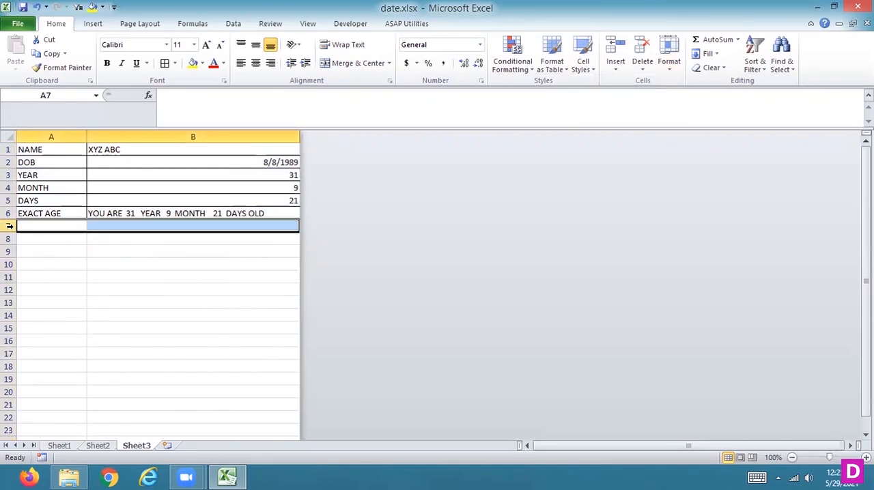
key("ctrl+shift+Down")
right_click(10, 226)
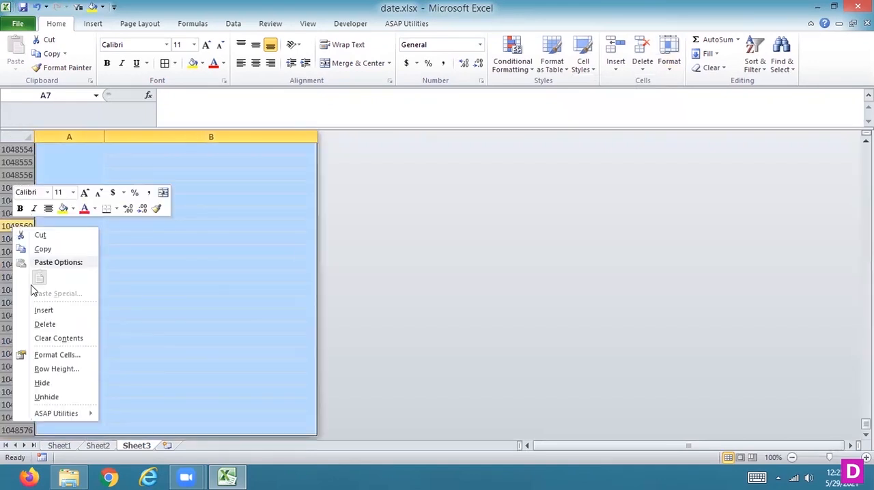
left_click(41, 382)
left_click(225, 183)
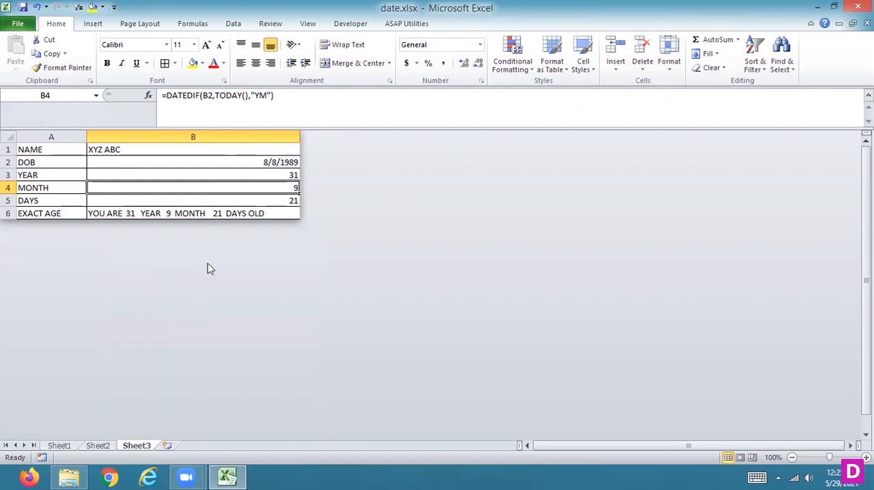
- Protect Sheet3 with only the selection of unlocked cells allowed, entering and confirming the sheet protection password
right_click(138, 449)
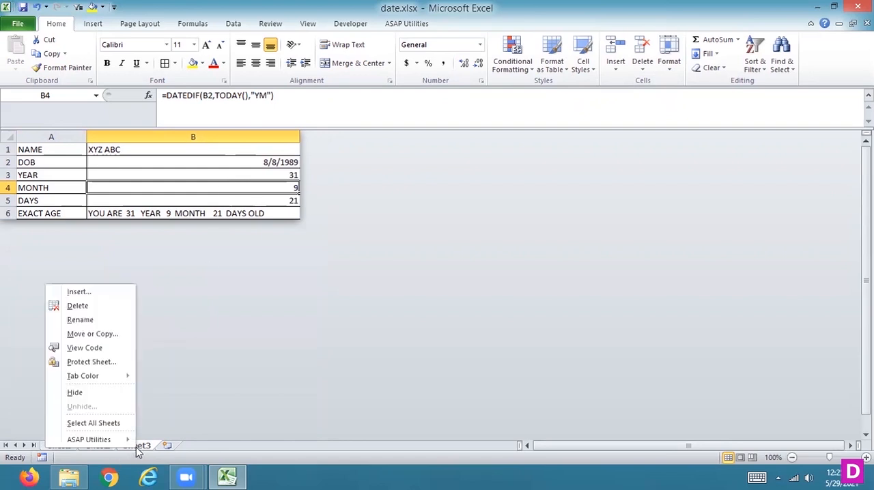
left_click(97, 362)
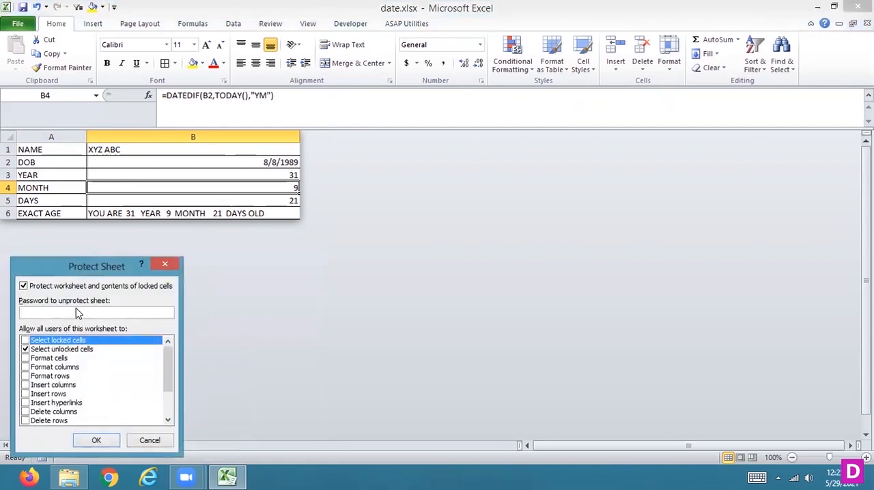
left_click(76, 312)
type("1234")
key("Return")
type("1234")
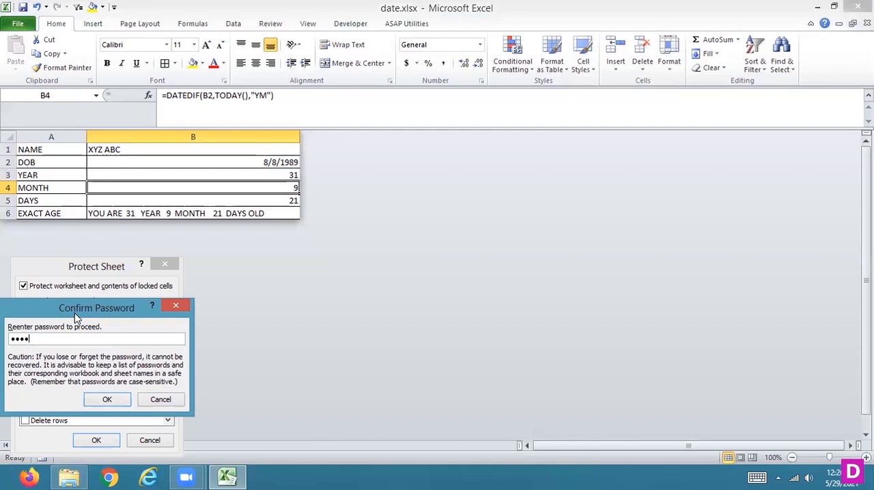
key("Return")
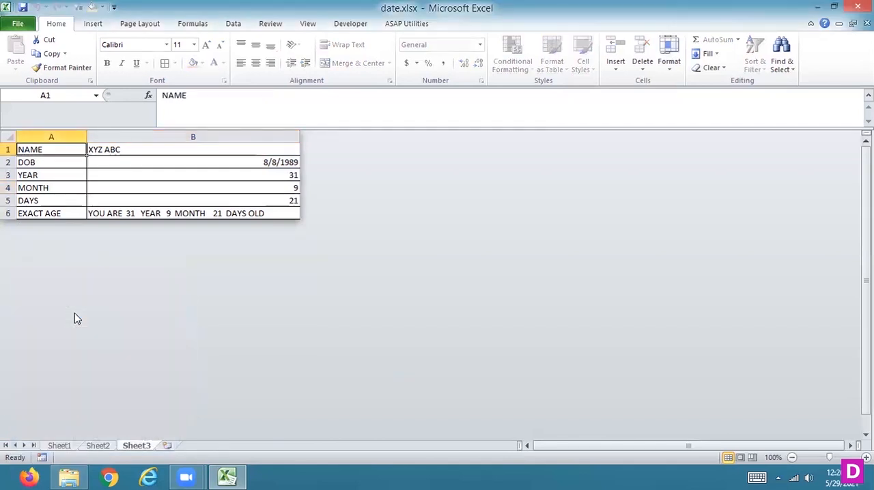
- Replace the name in cell B1 with another person's first name
left_click(139, 151)
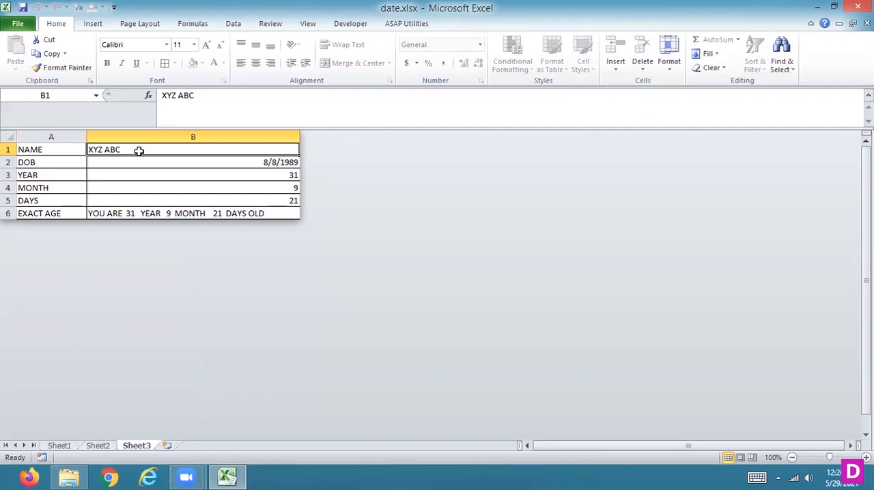
type("VIJ")
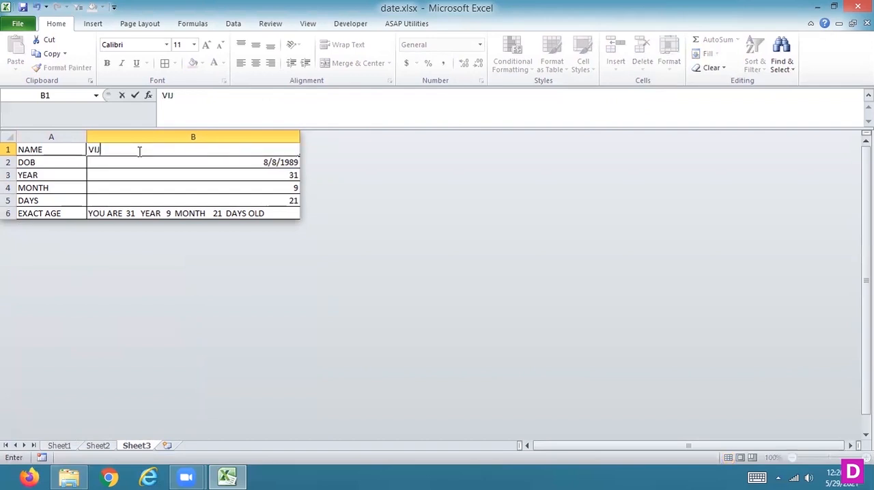
key("BackSpace")
key("BackSpace")
key("BackSpace")
type("VUJAY")
key("Return")
left_click(138, 150)
type("VIJAY")
key("Return")
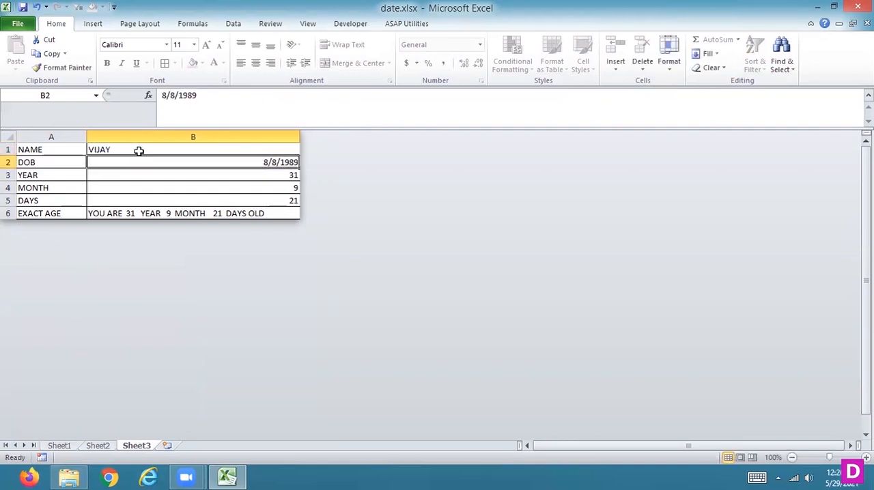
- Enter a new date of birth in cell B2
type("08")
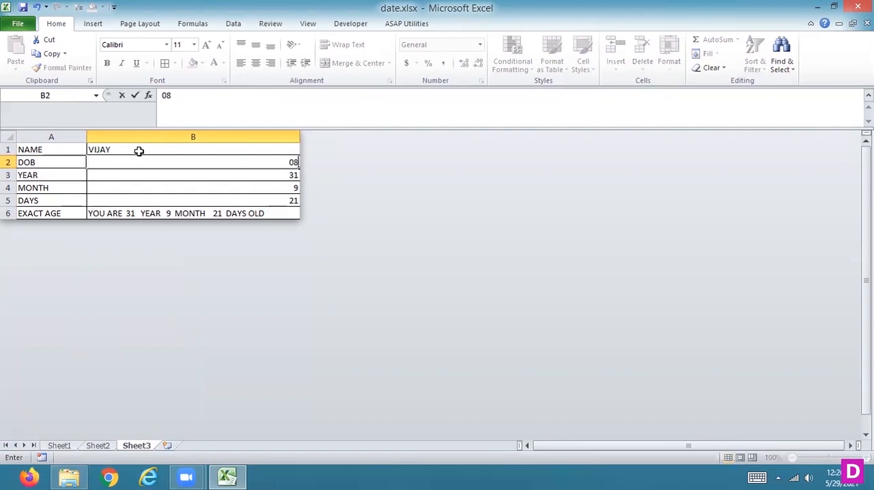
type("/08/1998")
key("Return")
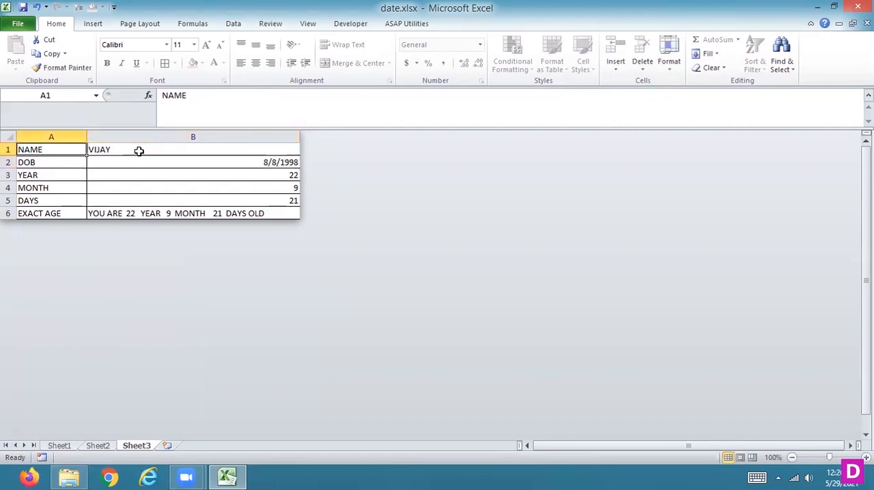
- Move the selection around the protected sheet to check which cells can still be selected
key("Tab")
key("Return")
key("Up")
key("Down")
key("Right")
key("Up")
key("Left")
key("Down")
key("Right")
key("Up")
key("Left")
key("Down")
key("Right")
key("Up")
key("Left")
key("Right")
key("Down")
key("Up")
key("Left")
key("Down")
key("Right")
key("Up")
key("Left")
key("Down")
key("Right")
key("Up")
key("Left")
key("Down")
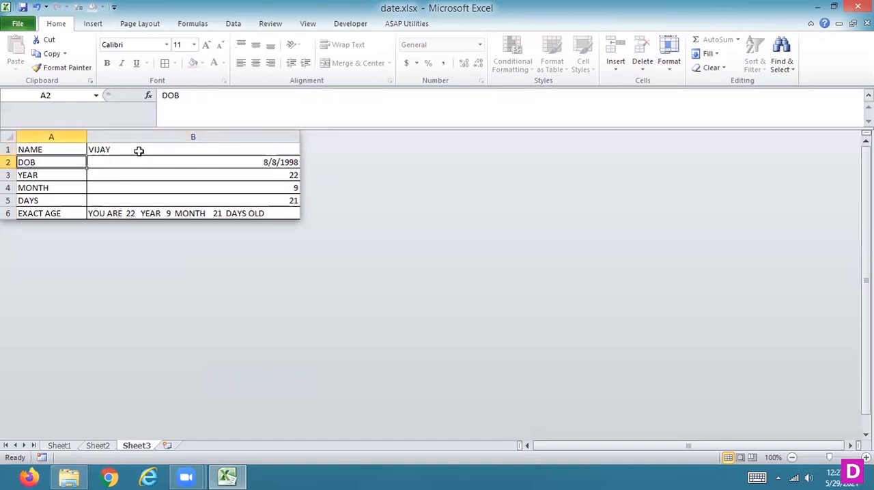
- Unprotect Sheet3 by entering the sheet protection password
right_click(131, 447)
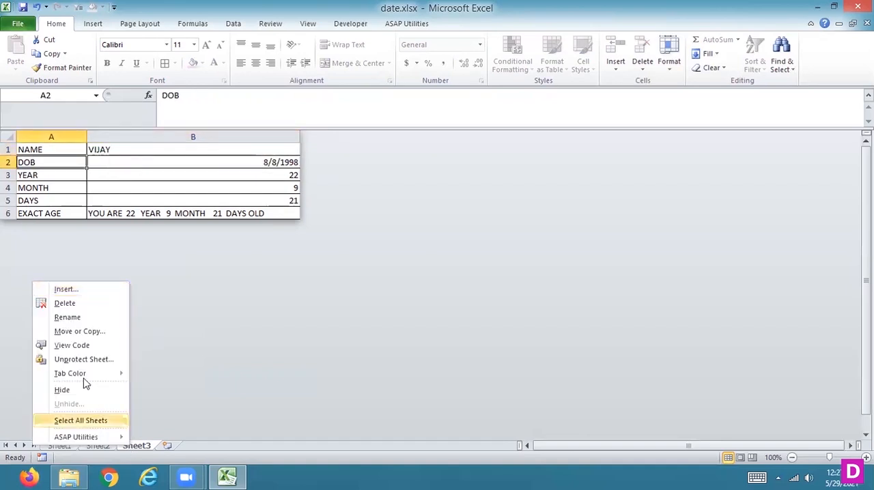
left_click(84, 360)
type("1234")
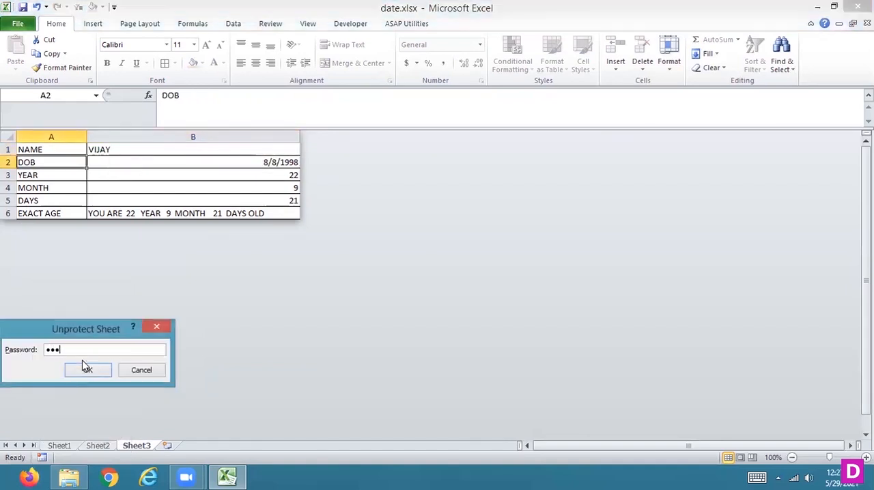
key("Return")
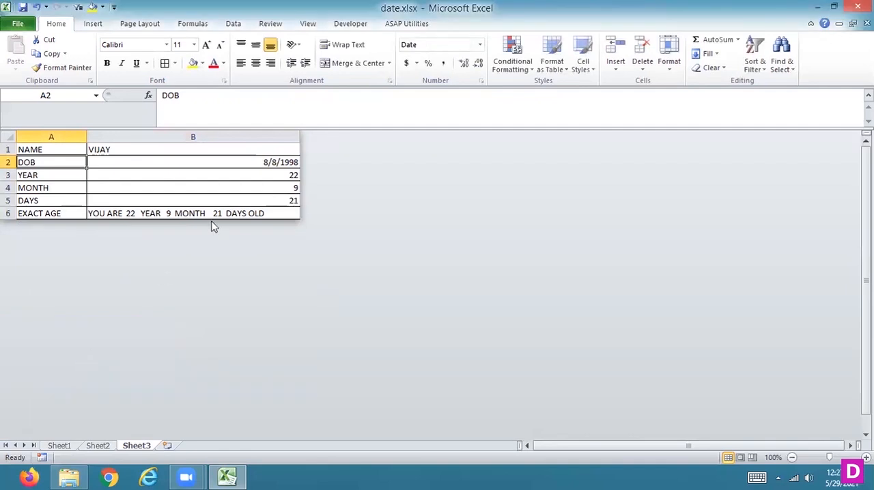
- Unhide all hidden columns and rows of Sheet3
left_click(8, 135)
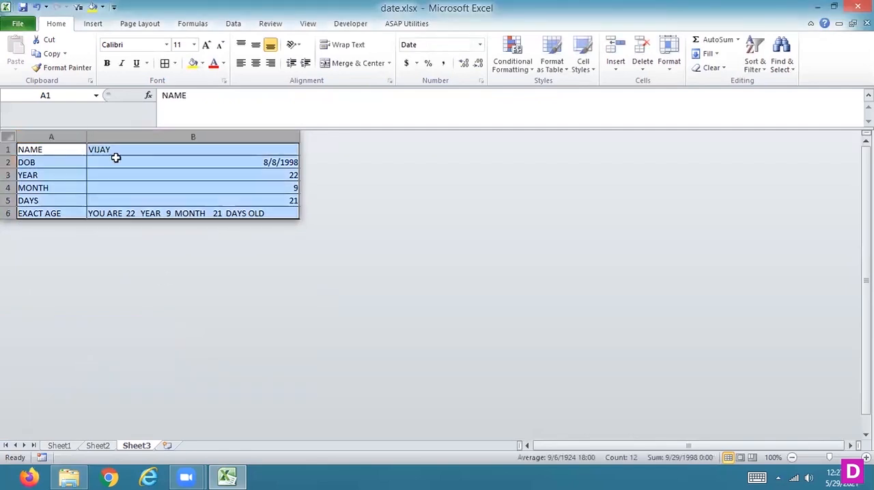
right_click(250, 136)
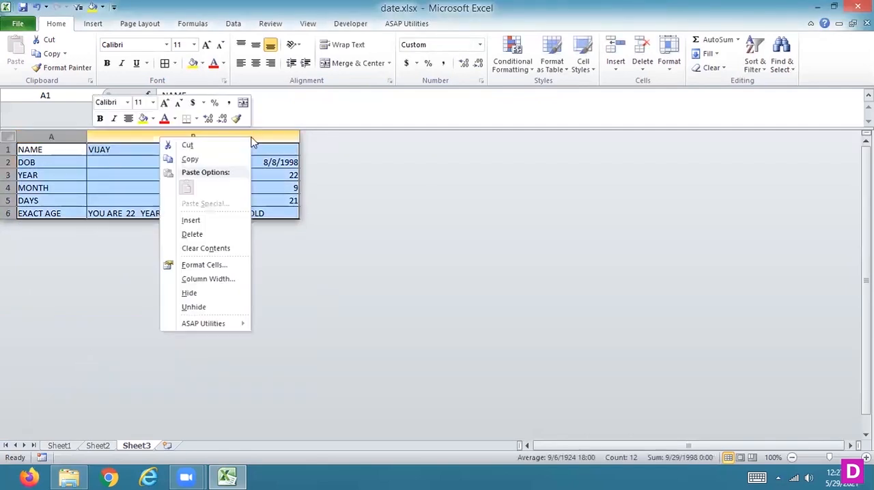
left_click(199, 307)
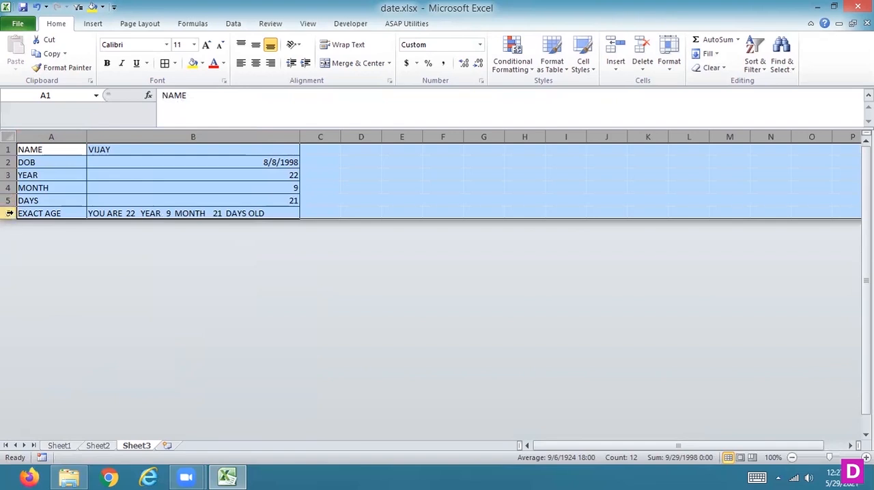
right_click(9, 213)
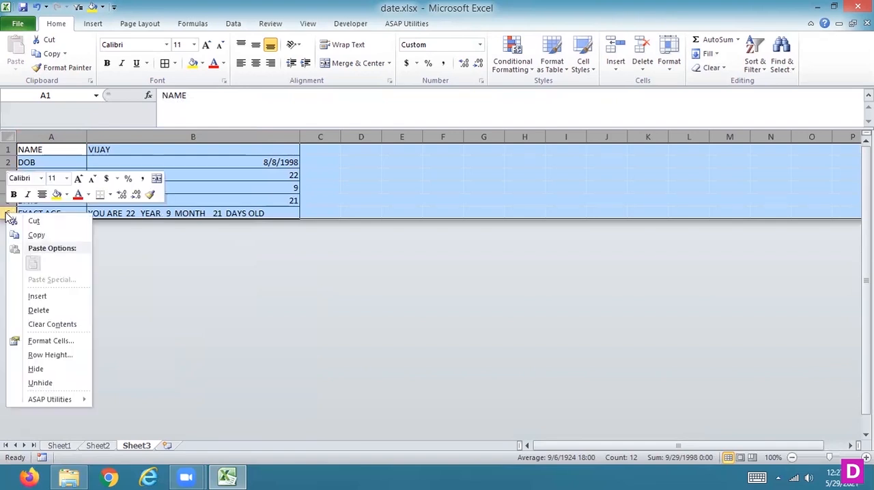
left_click(52, 384)
left_click(345, 167)
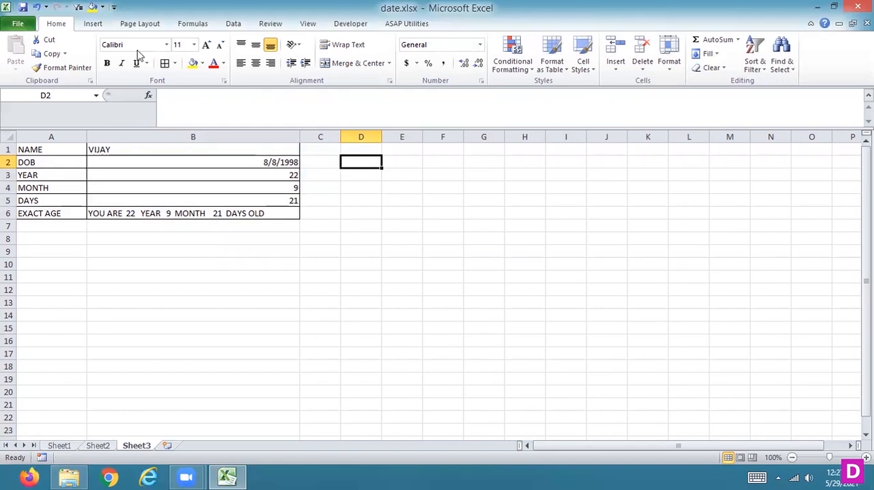
left_click(101, 25)
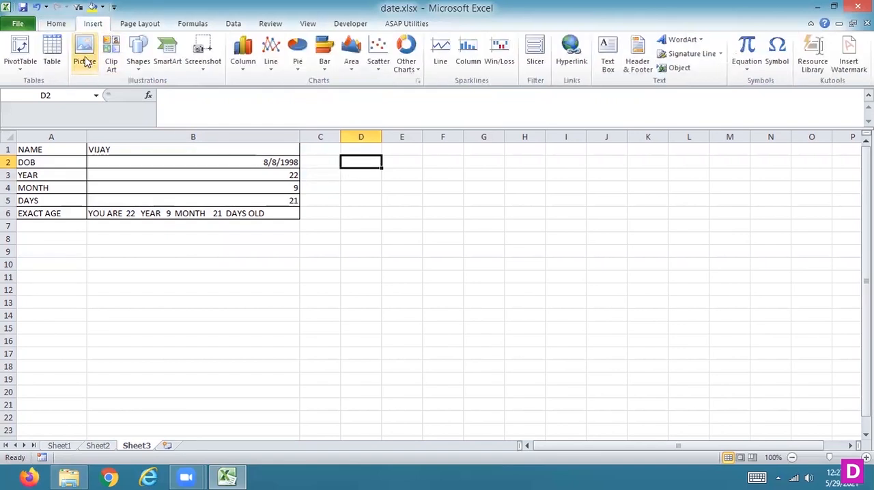
left_click(85, 57)
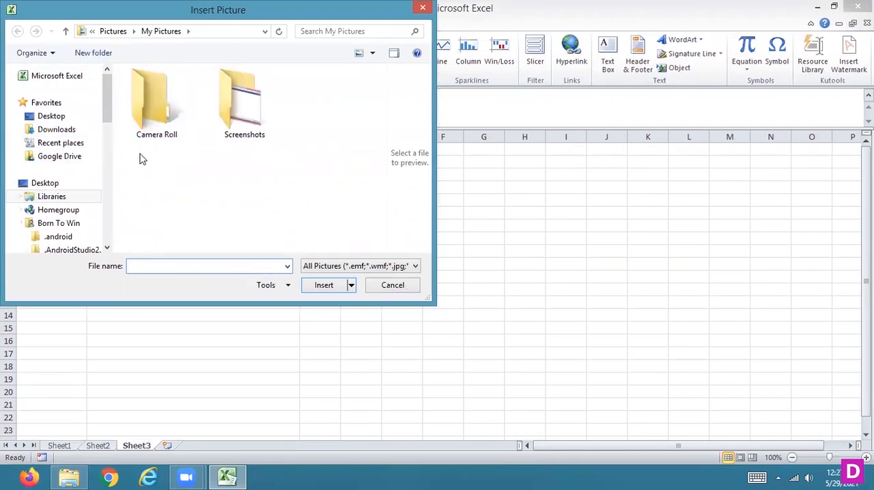
double_click(239, 122)
left_click(398, 288)
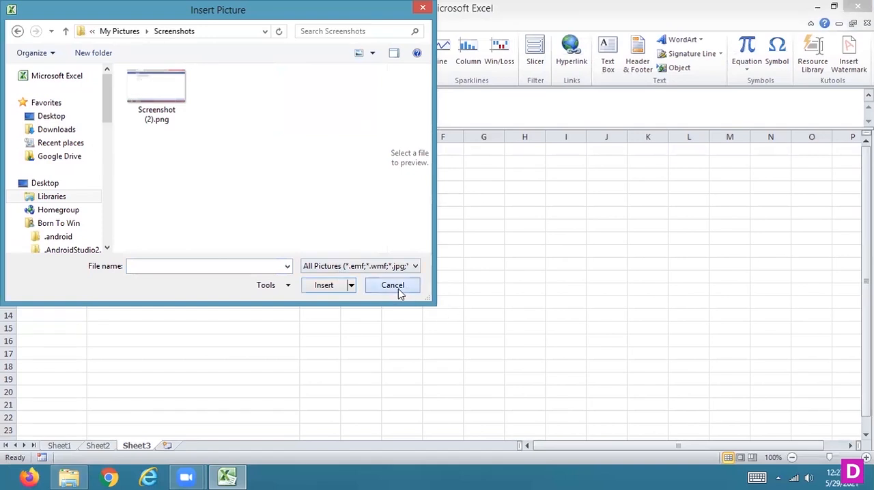
- Insert the clip art of a house by a pond, align it to cell A1 and enlarge it to about 4.02" by 4.68" across columns A and B
left_click(111, 51)
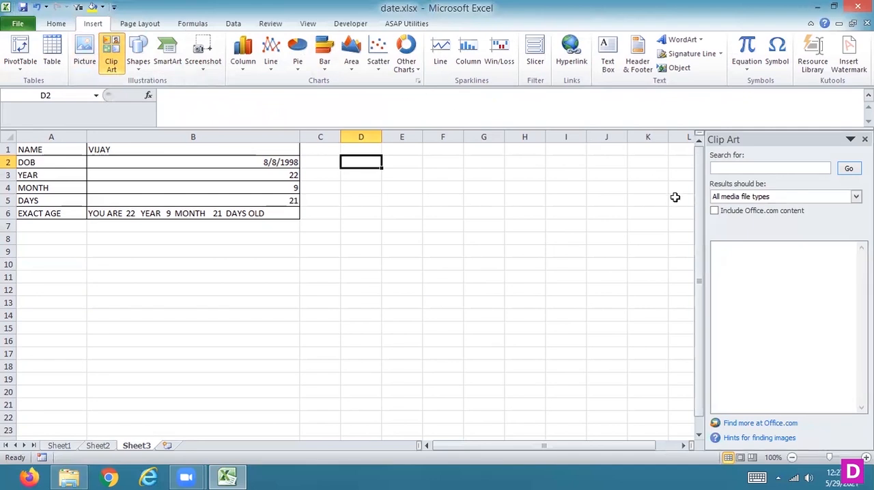
left_click(847, 171)
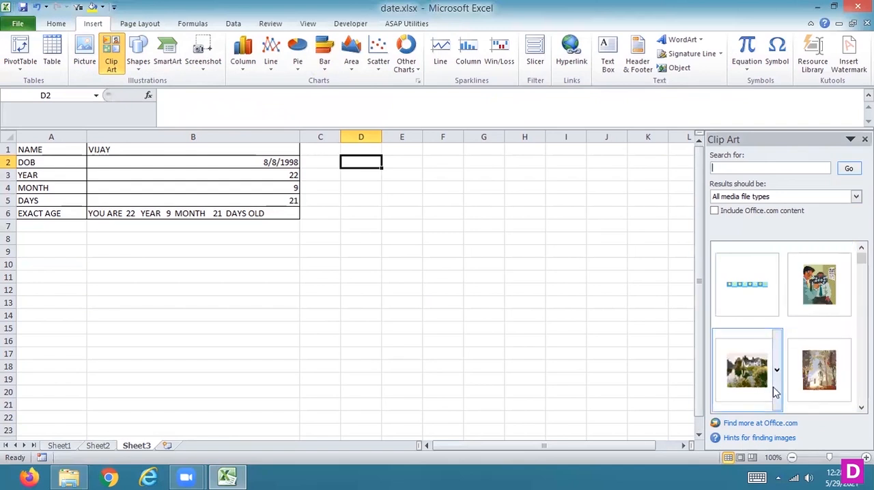
left_click(770, 388)
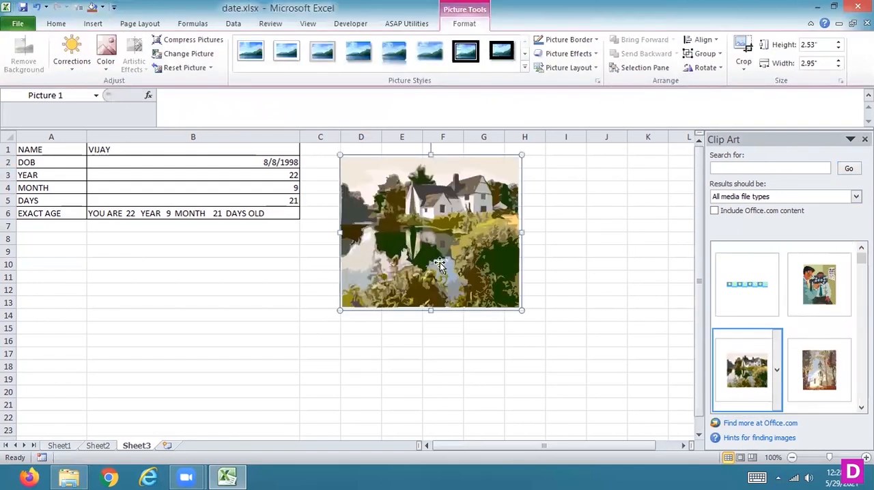
left_click_drag(433, 256, 92, 179)
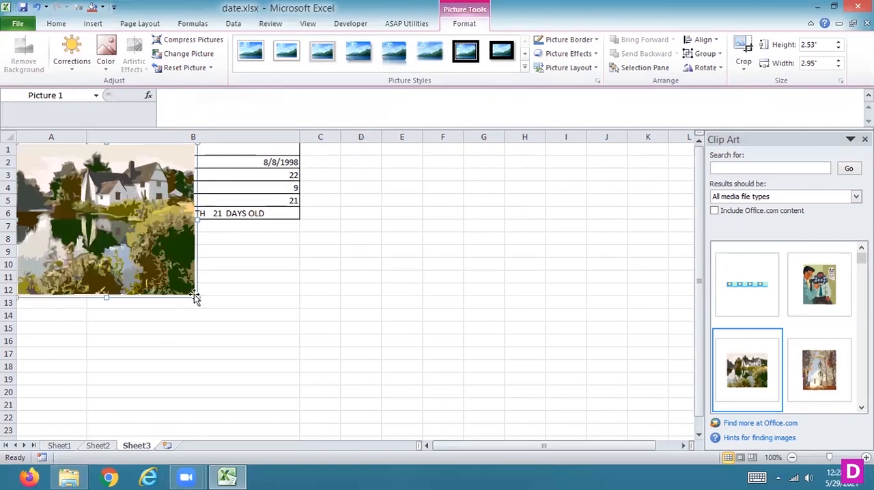
left_click_drag(213, 296, 304, 301)
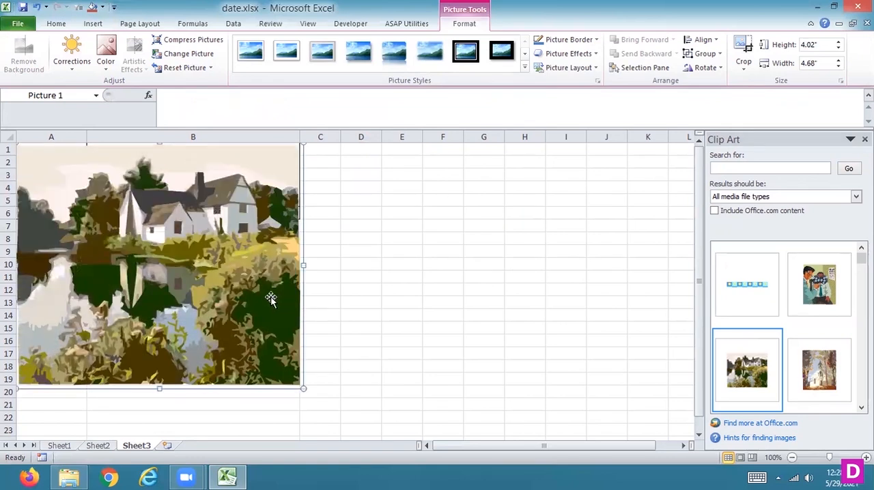
- Try a dark brown marble texture fill with 100% transparency on the clip art picture, and delete the picture
right_click(269, 298)
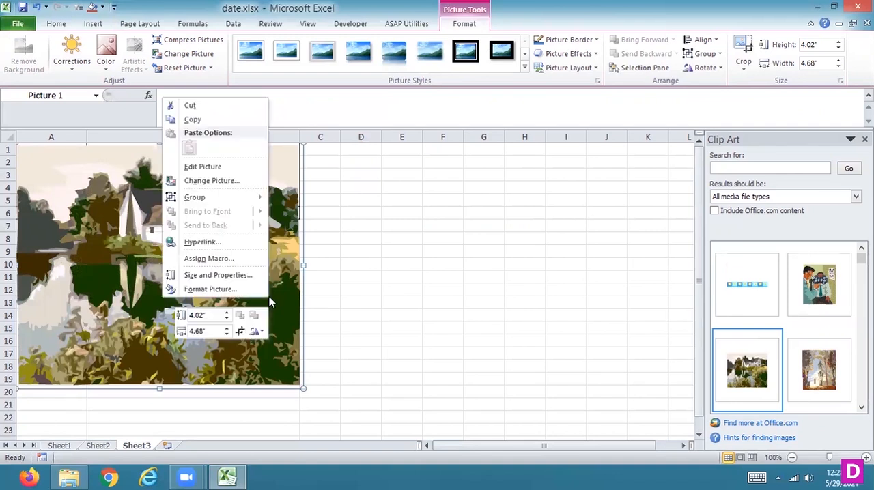
left_click(230, 288)
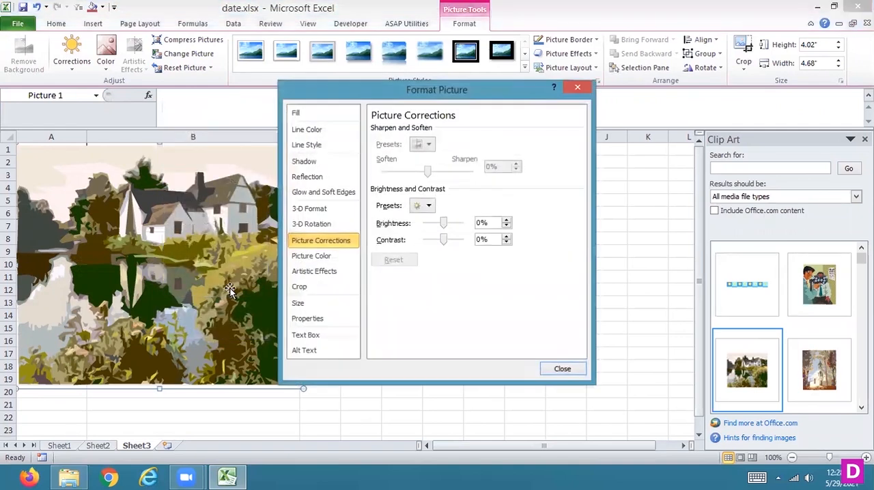
left_click(305, 114)
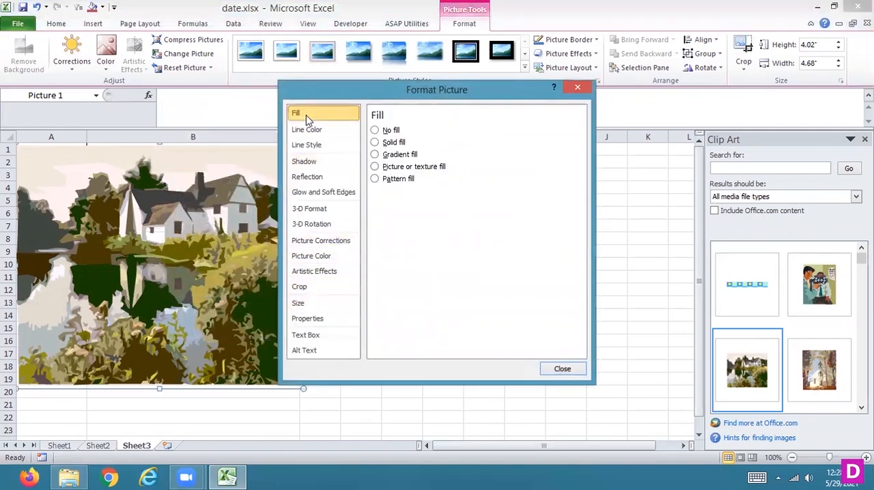
left_click(374, 167)
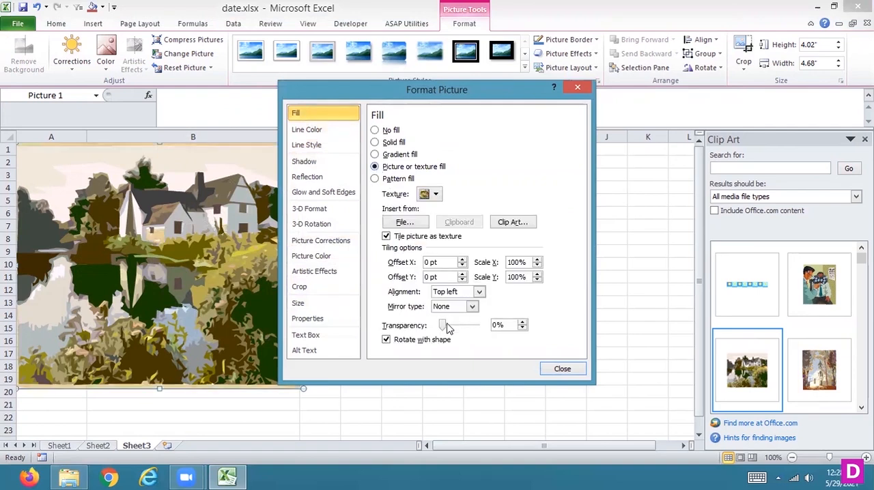
left_click_drag(443, 327, 486, 330)
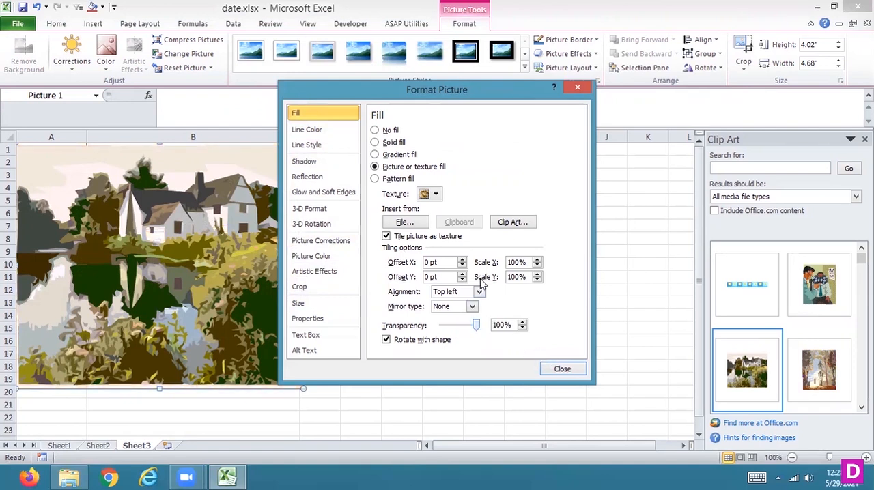
left_click(436, 195)
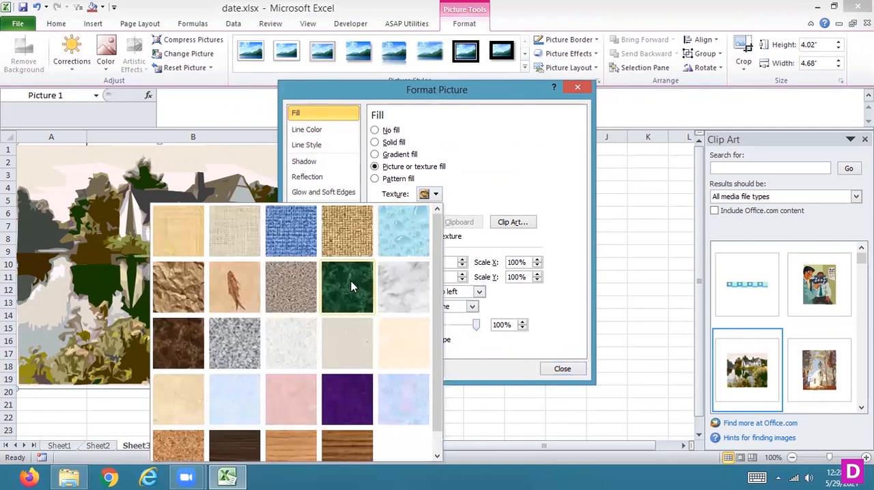
left_click(175, 341)
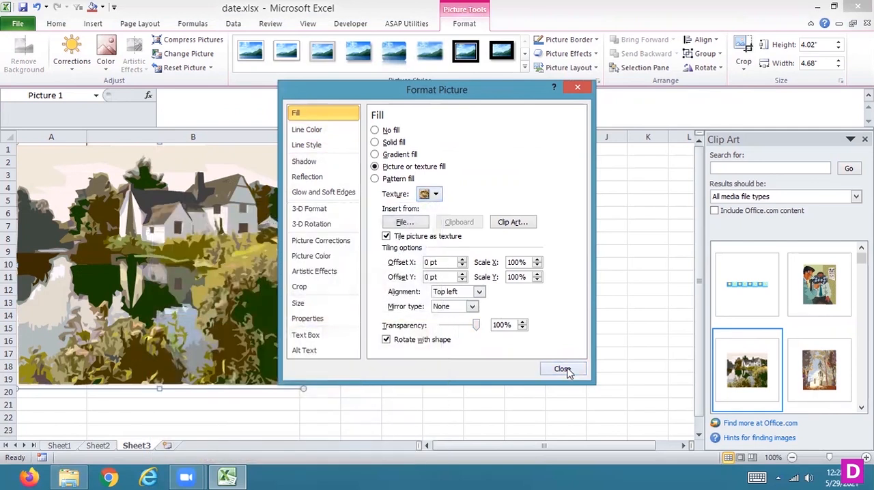
left_click(562, 370)
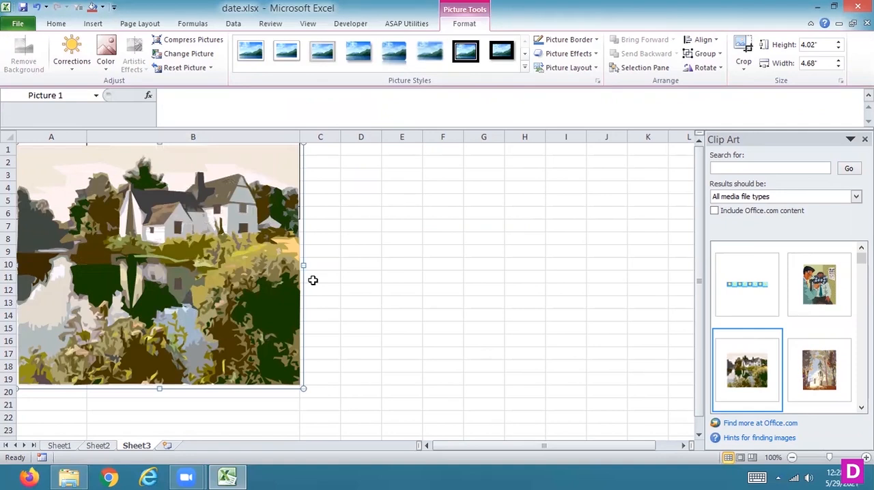
key("Delete")
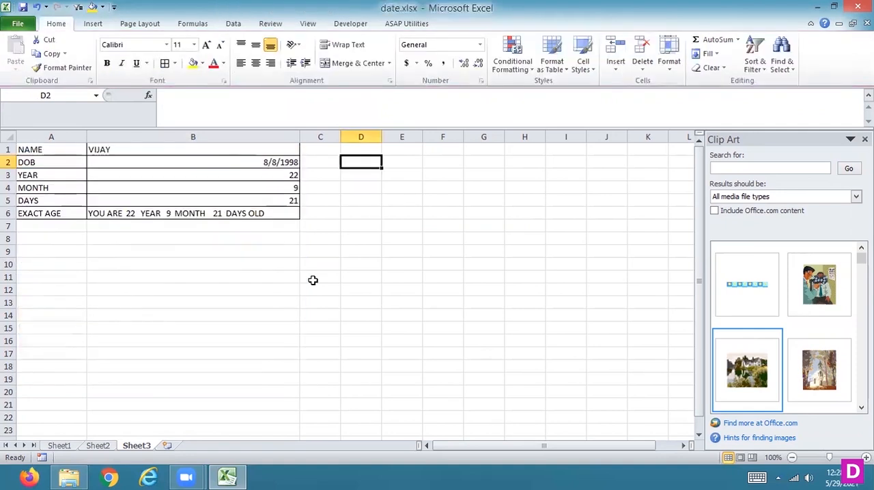
- Draw a rectangle about 4.17" high and 4.69" wide over columns A and B, covering rows 1 to 20
left_click(94, 25)
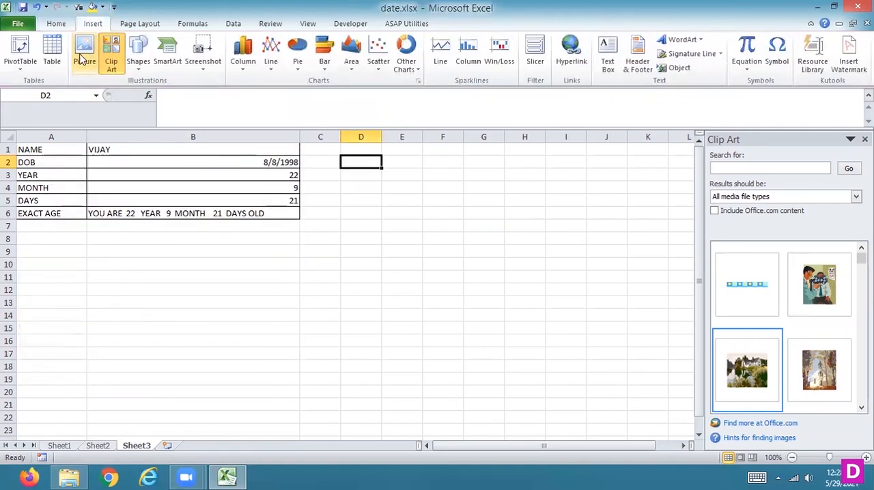
left_click(139, 68)
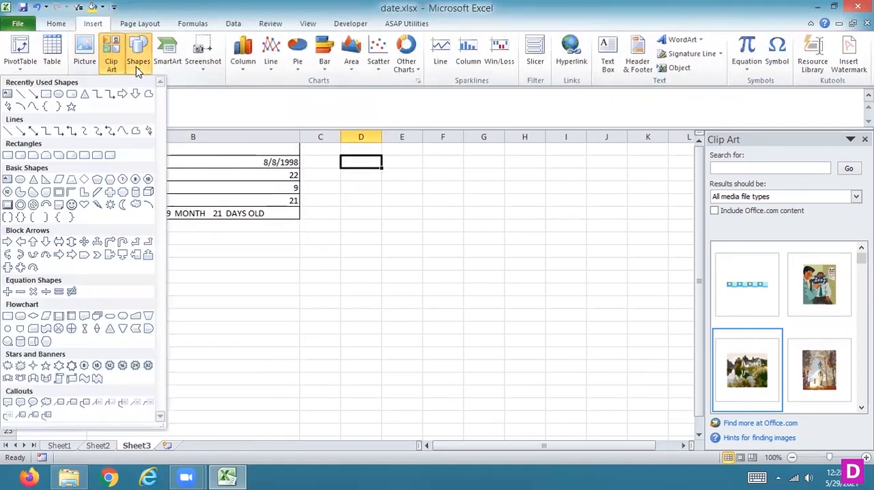
left_click(45, 95)
mouse_move(18, 142)
left_mouse_down()
mouse_move(325, 306)
mouse_move(305, 398)
left_mouse_up()
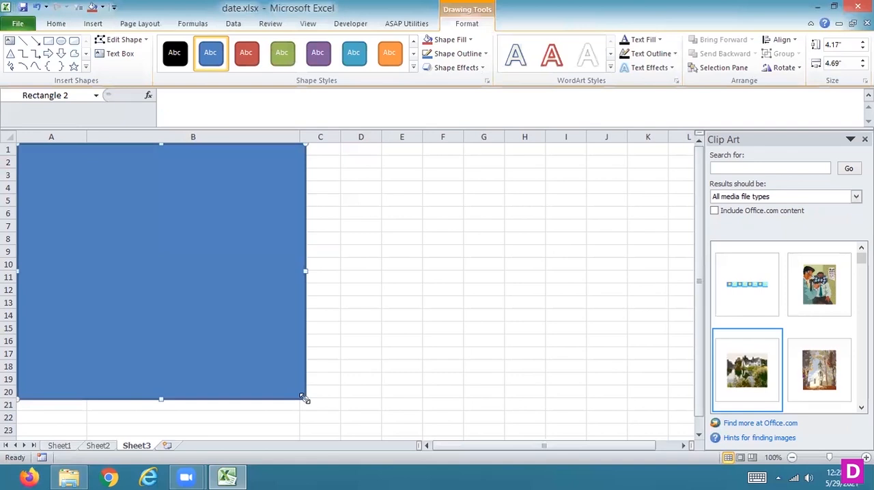
- Fill the rectangle with the speckled brown sand texture at 74% transparency
right_click(190, 312)
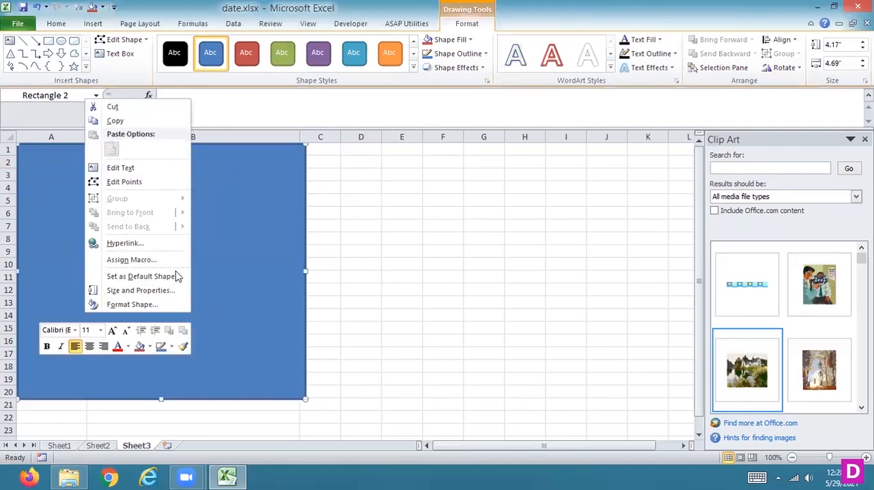
left_click(136, 306)
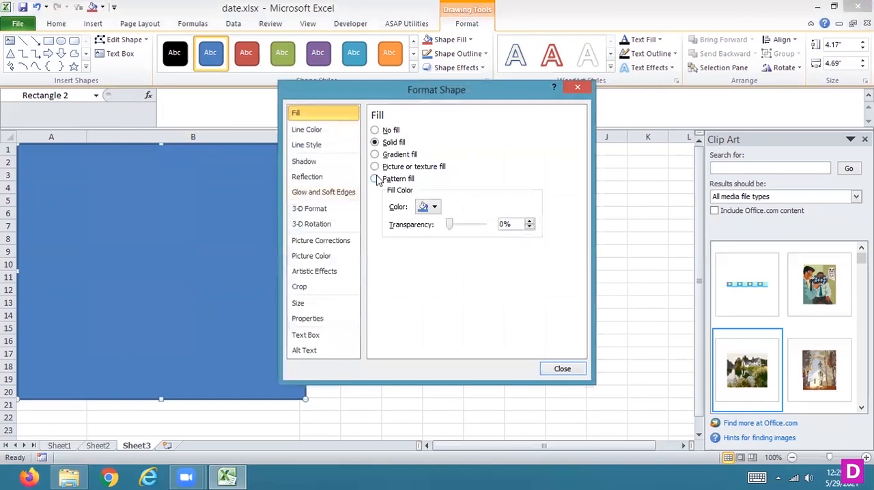
left_click(402, 169)
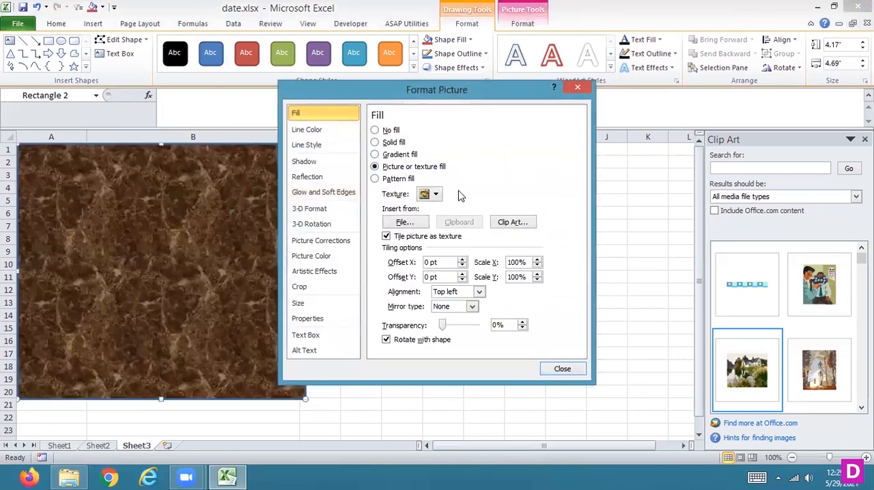
left_click(437, 195)
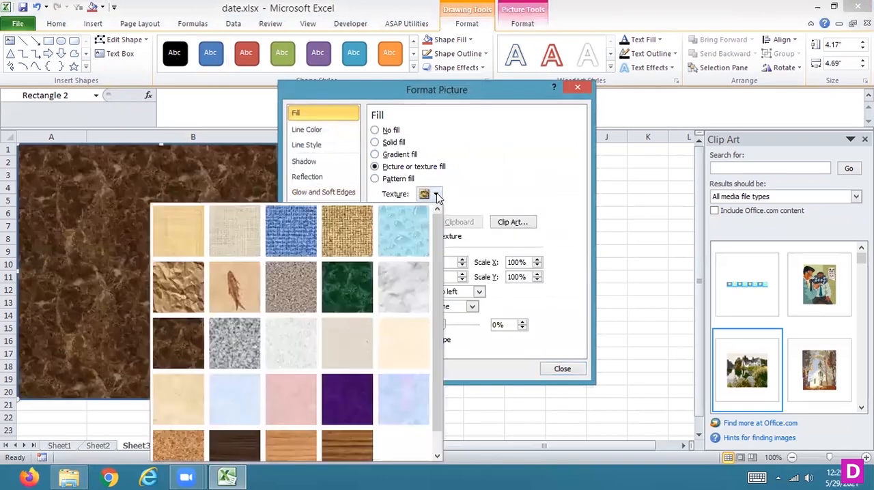
left_click(287, 308)
left_click_drag(444, 328, 469, 330)
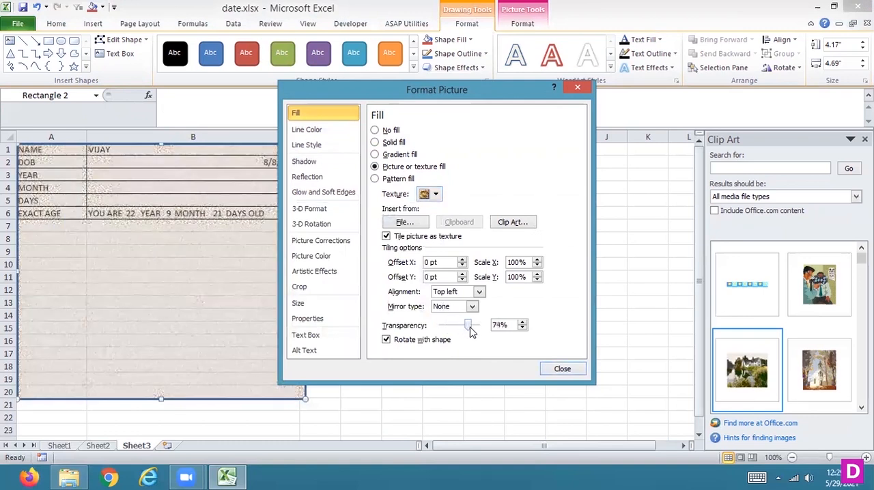
- Try the purple mesh texture on the rectangle, and switch its fill to a pale blue texture
left_click(437, 195)
left_click(340, 391)
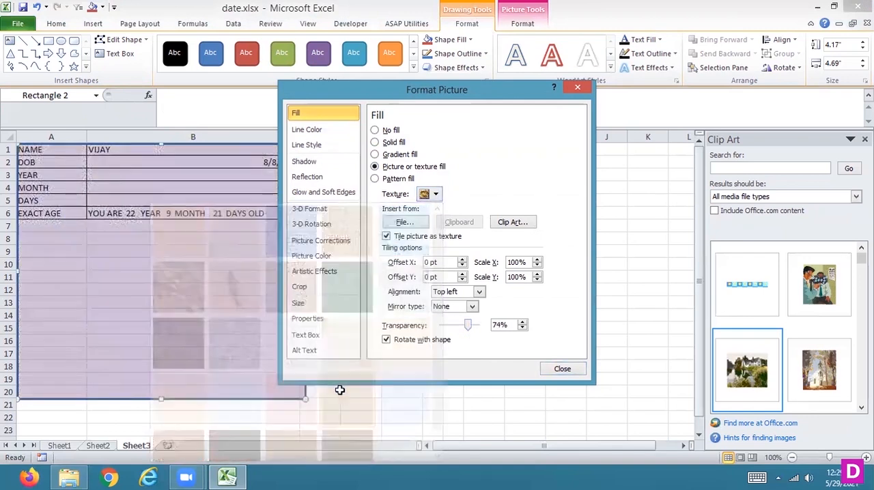
left_click(435, 194)
scroll(441, 404, "down", 1)
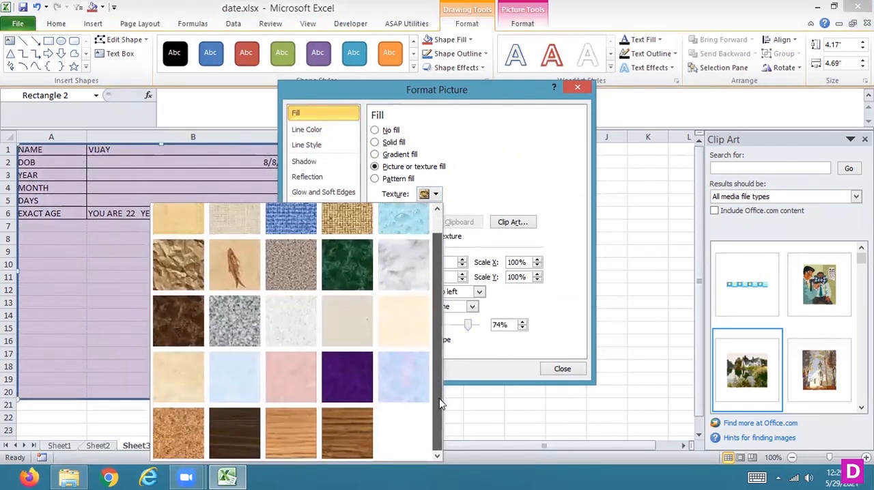
left_click(400, 385)
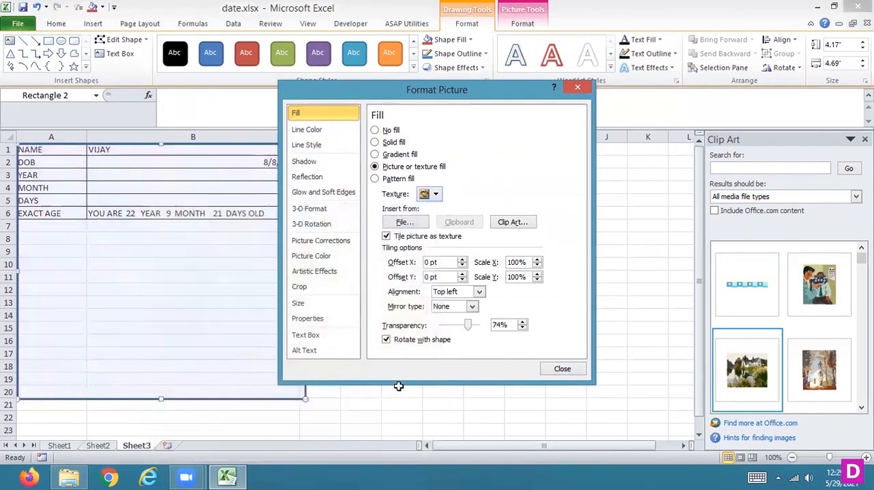
- Use the picture Capture.PNG from the Desktop folder as the rectangle's fill
left_click(404, 223)
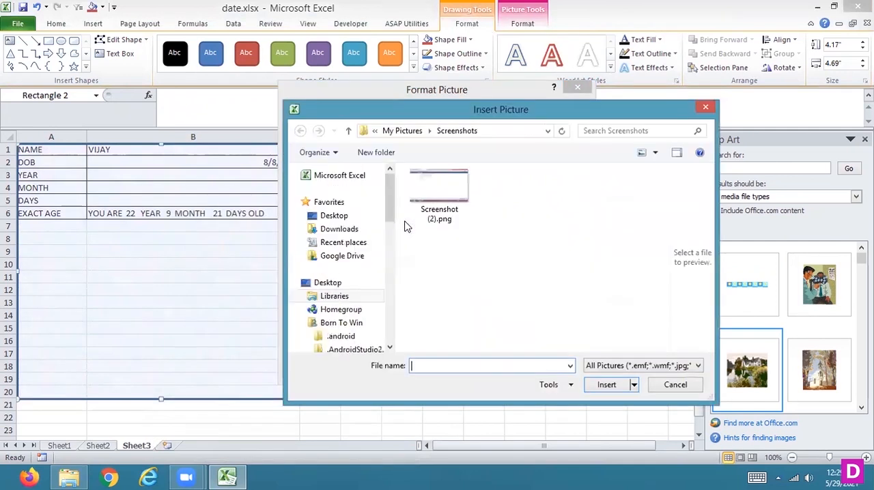
left_click(448, 185)
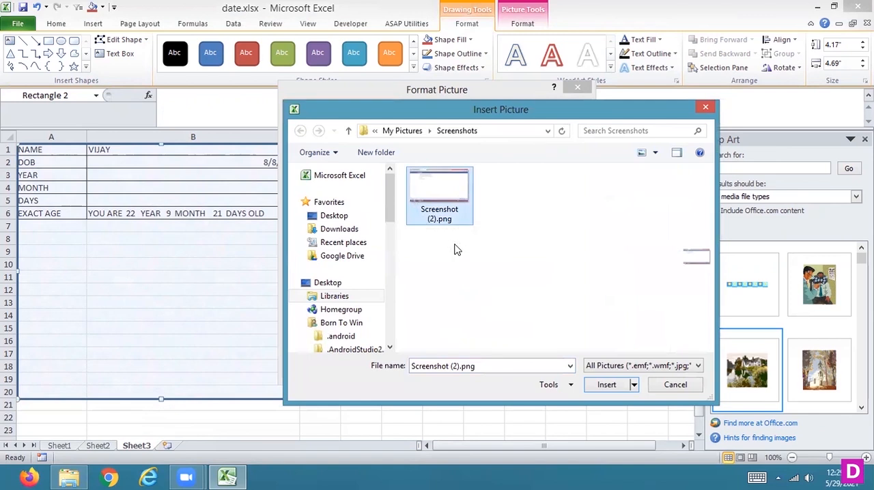
left_click(343, 220)
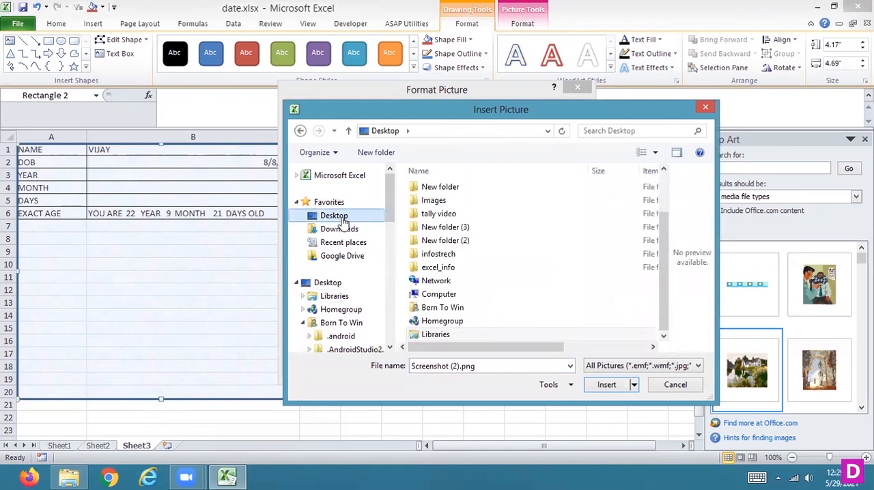
left_click_drag(662, 276, 652, 192)
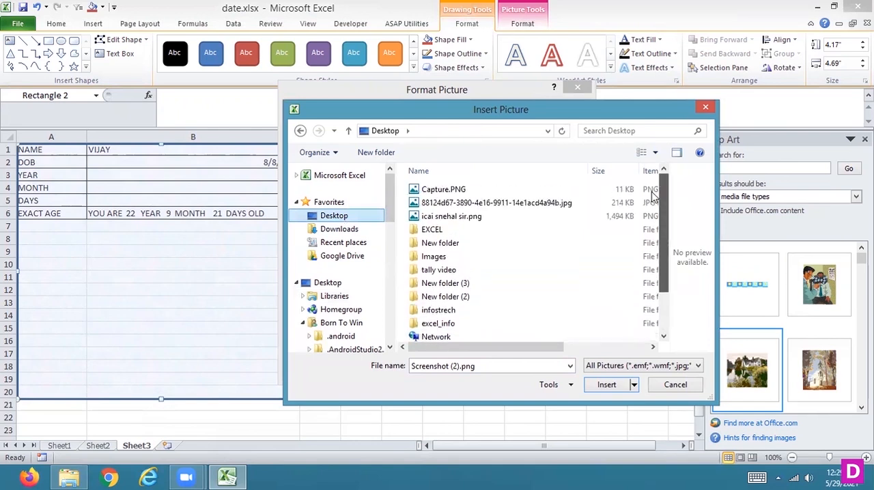
left_click(452, 190)
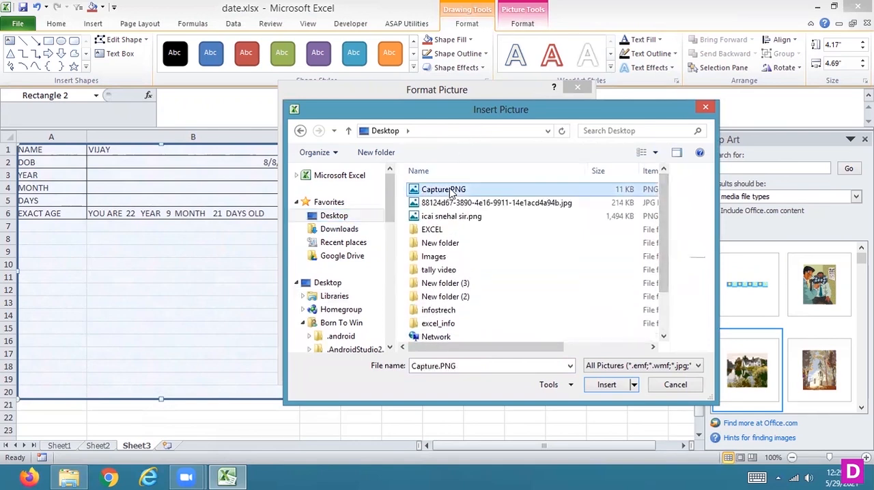
left_click(596, 384)
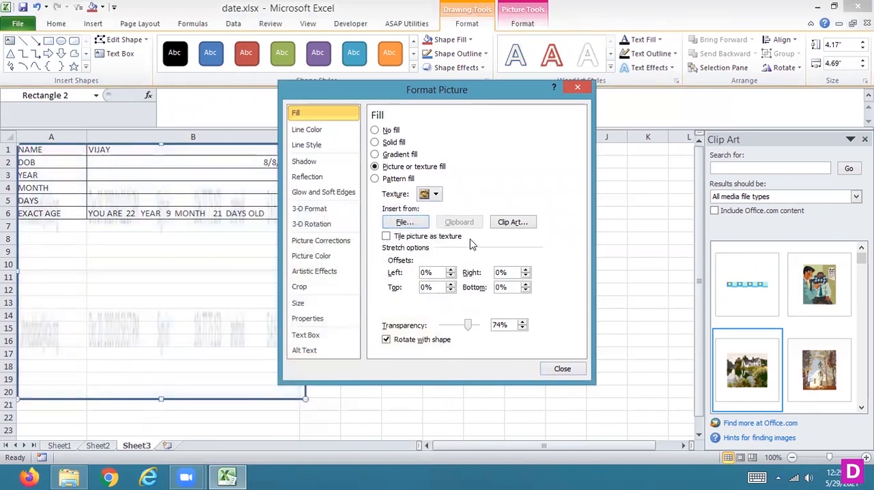
- Close the fill settings without choosing another picture, and delete the rectangle from Sheet3
left_click(405, 223)
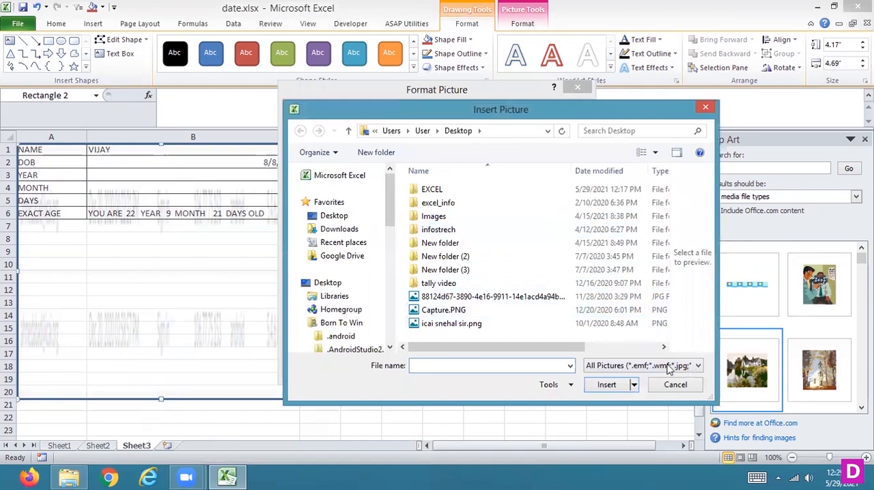
left_click(678, 387)
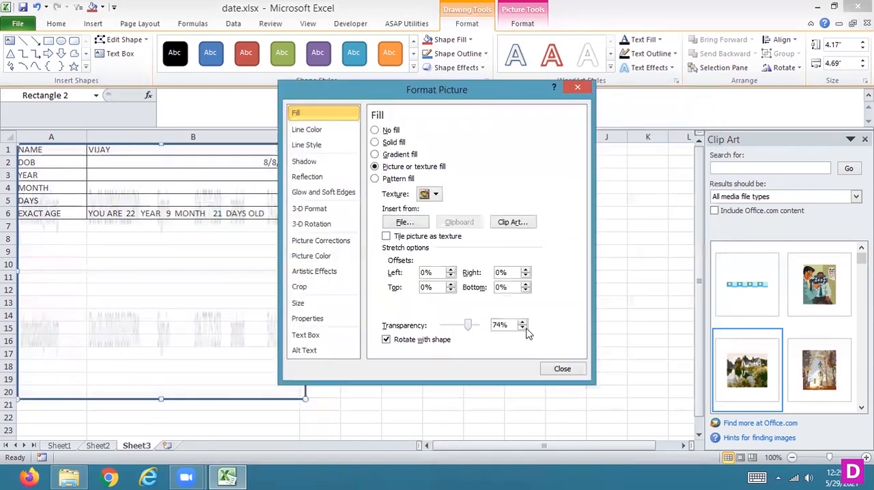
left_click(561, 367)
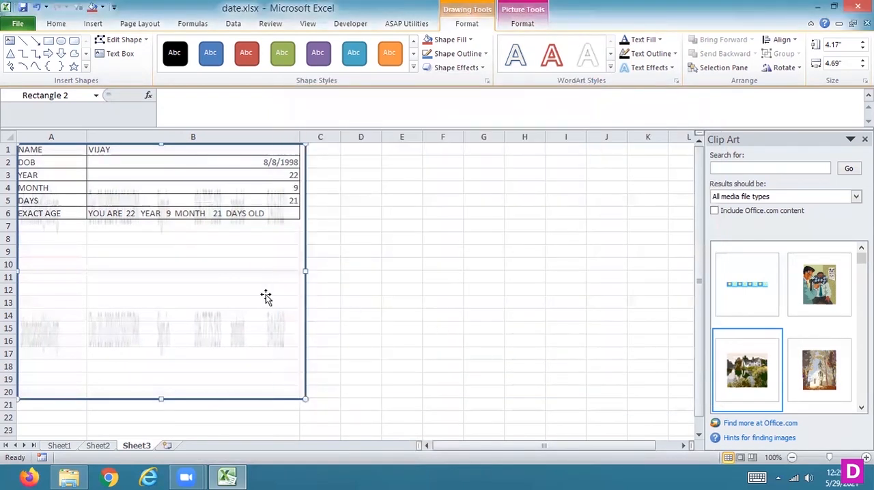
key("Delete")
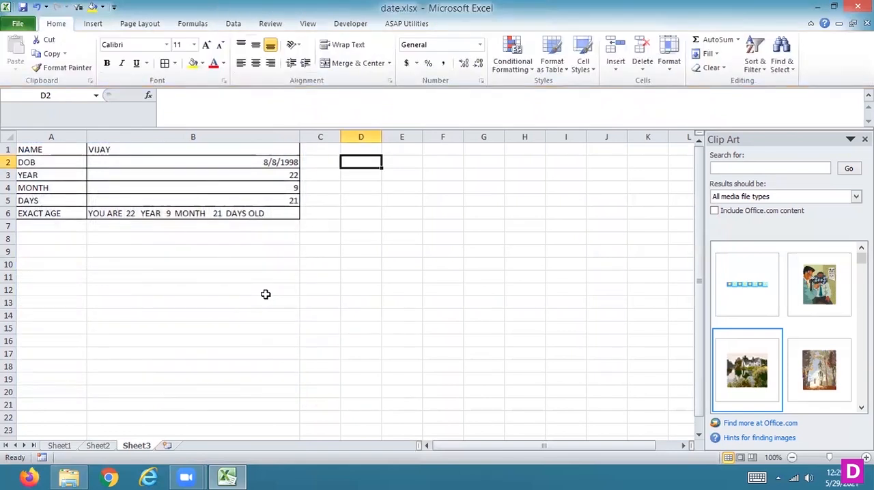
left_click(93, 23)
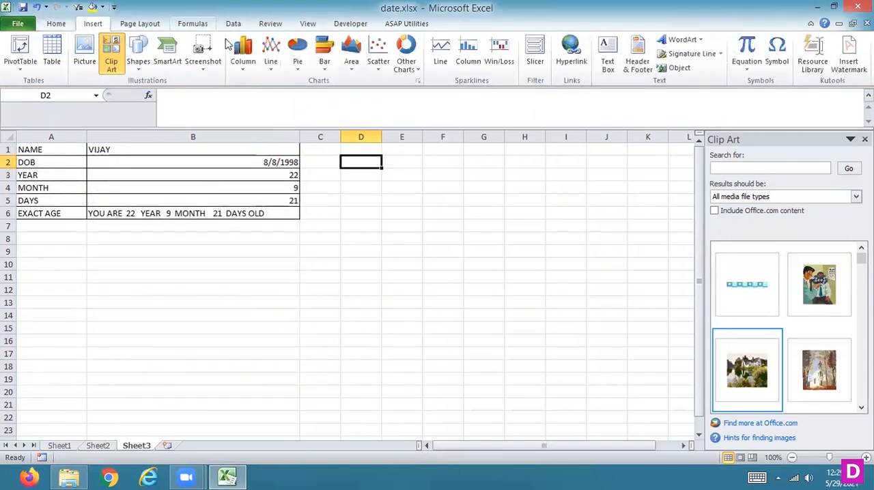
left_click(303, 27)
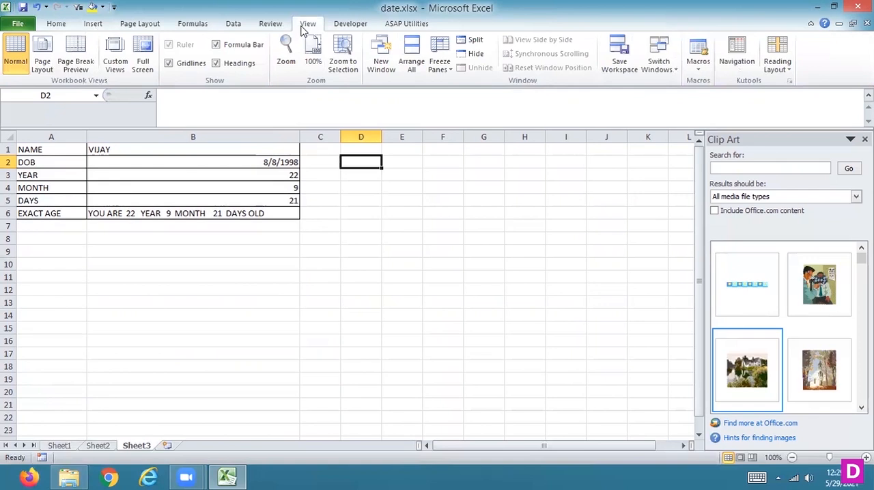
left_click(94, 24)
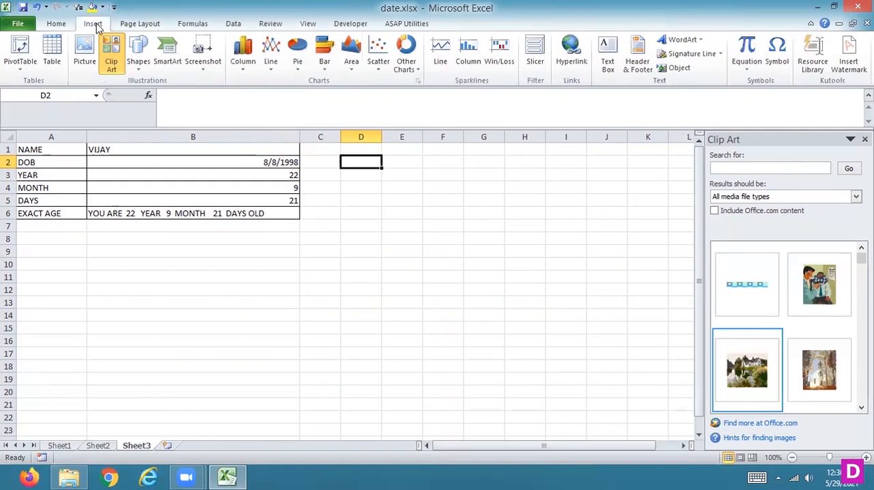
left_click(141, 65)
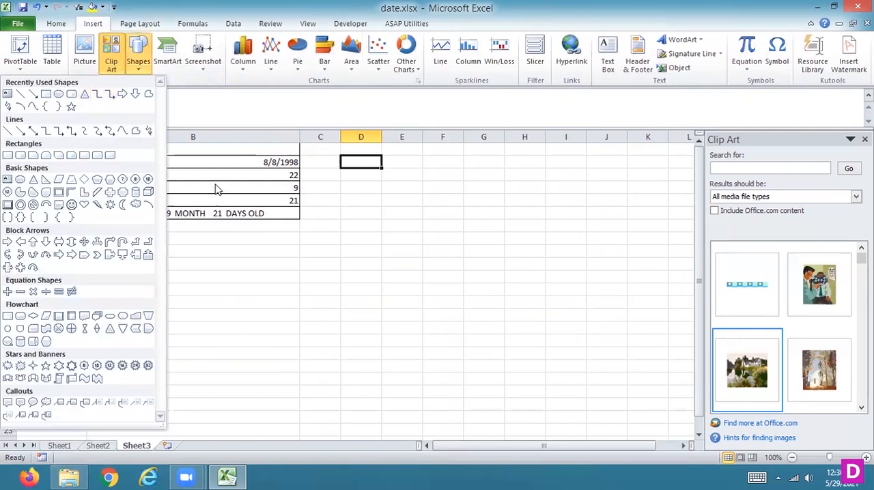
left_click(385, 240)
right_click(386, 239)
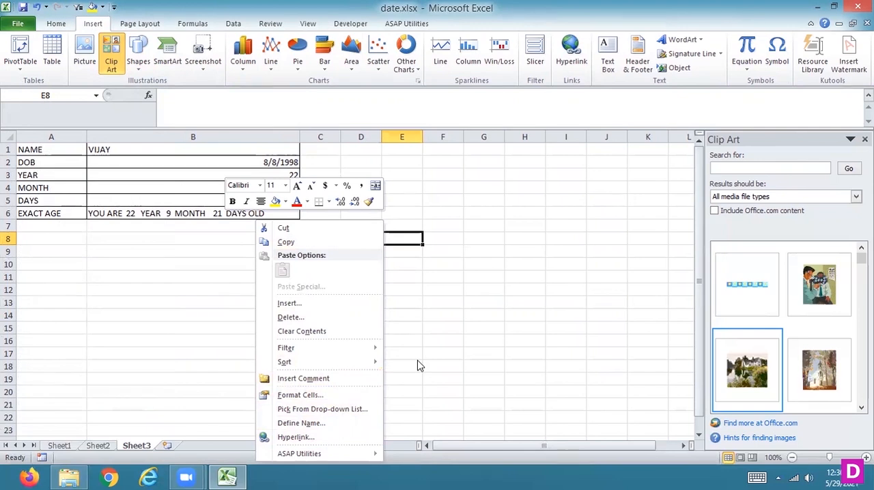
key("Escape")
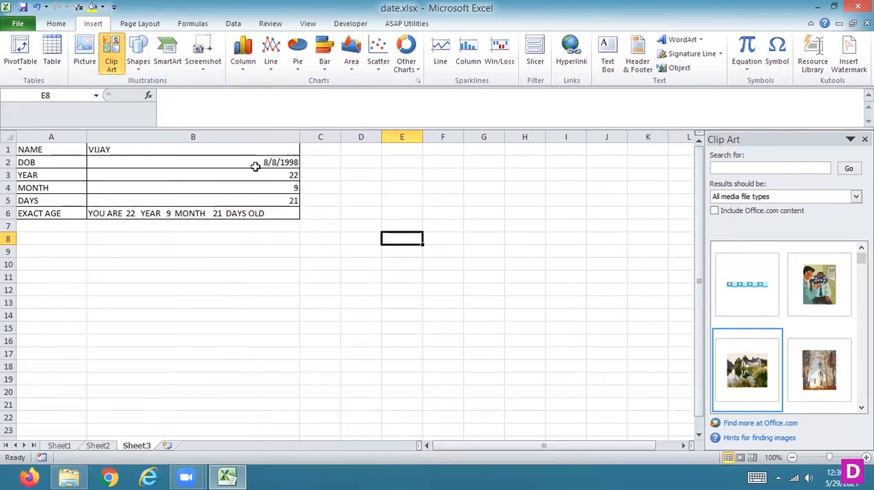
- Draw a smiley face shape about 3.5" high and 4.5" wide over columns A and B, covering rows 1 to 17
left_click(138, 61)
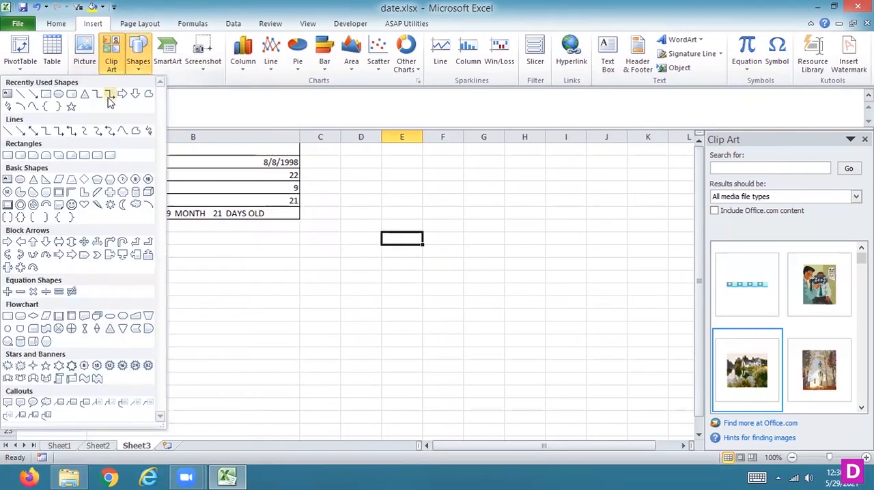
left_click(71, 207)
mouse_move(20, 145)
left_mouse_down()
mouse_move(187, 257)
mouse_move(297, 361)
left_mouse_up()
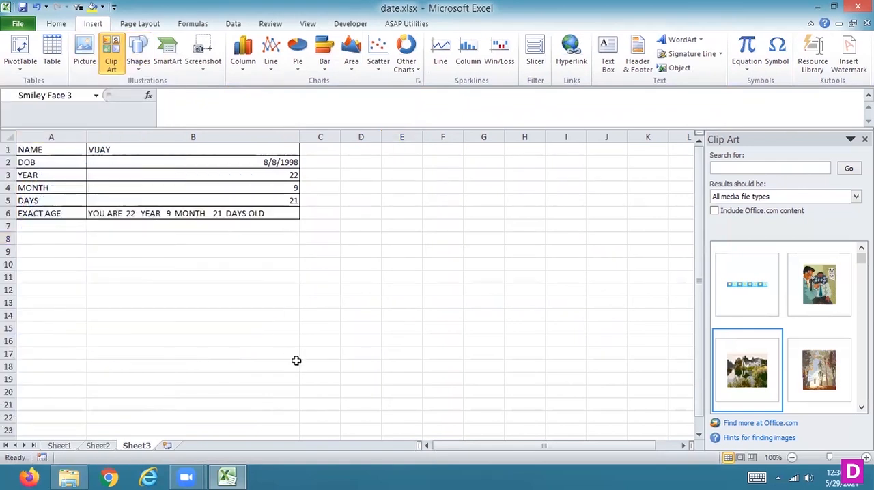
- Fill the smiley face with the fish fossil texture at 79% transparency
right_click(204, 245)
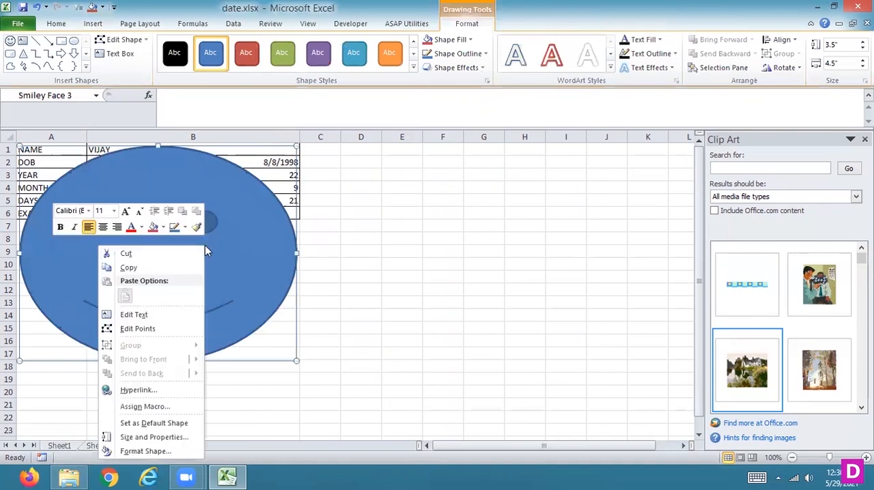
left_click(151, 442)
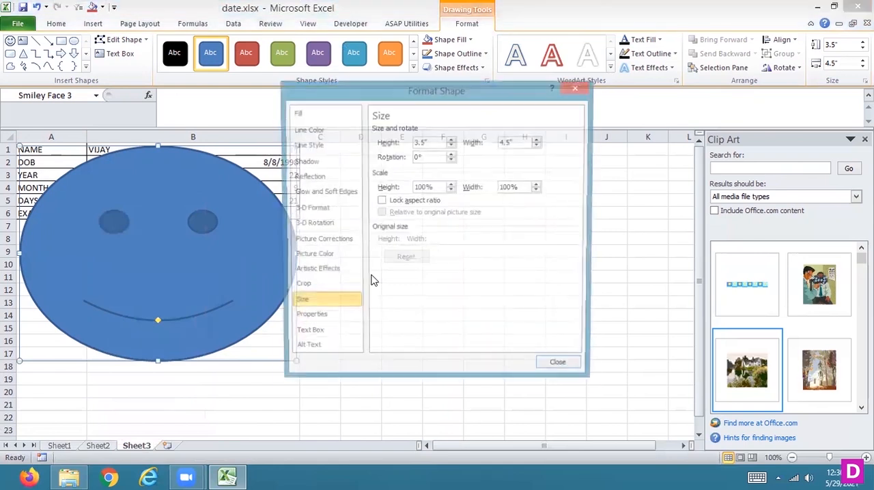
left_click(325, 116)
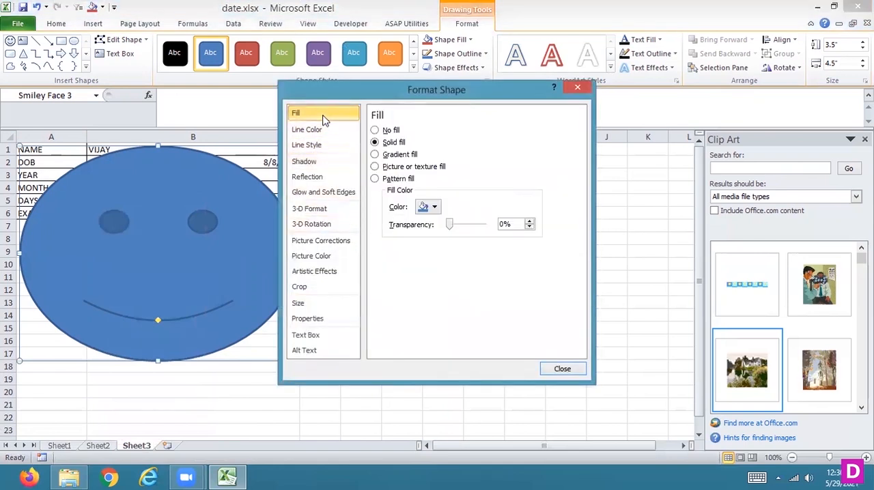
left_click(387, 168)
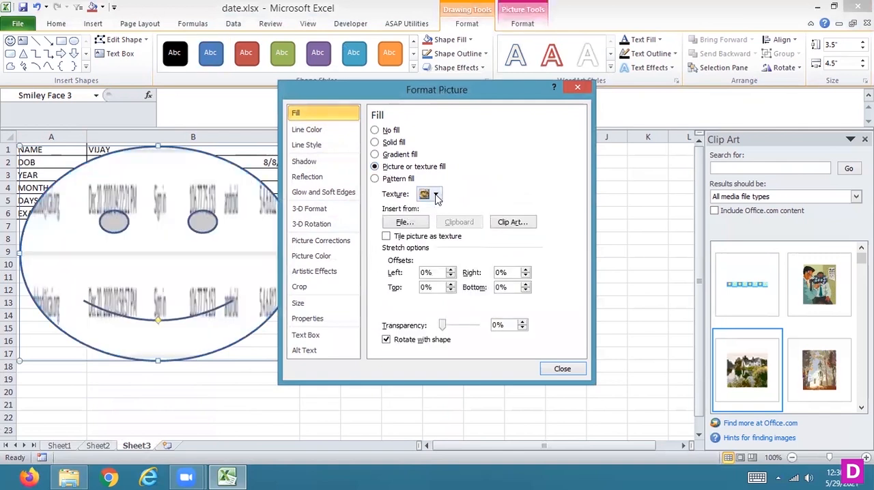
left_click(436, 194)
left_click(235, 287)
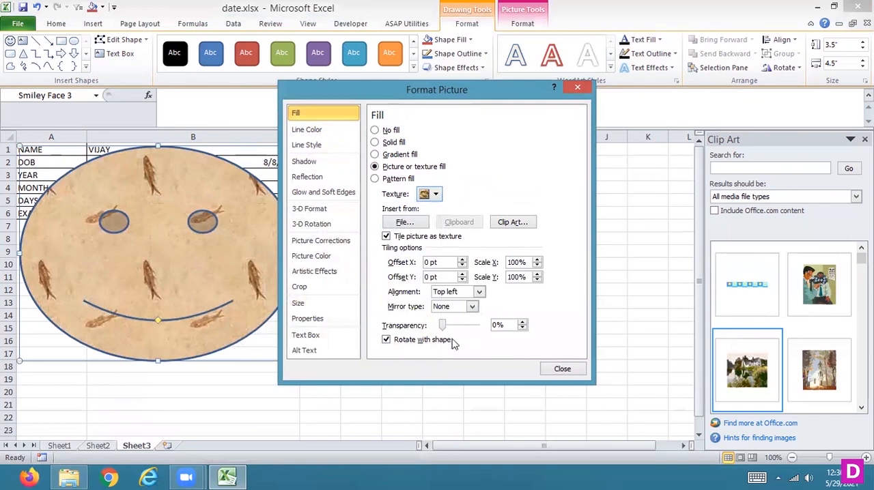
left_click_drag(444, 329, 474, 331)
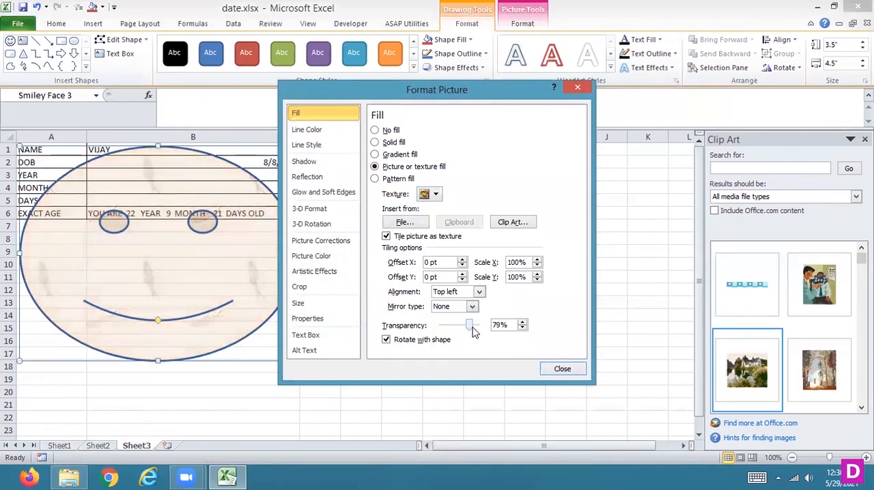
left_click(562, 369)
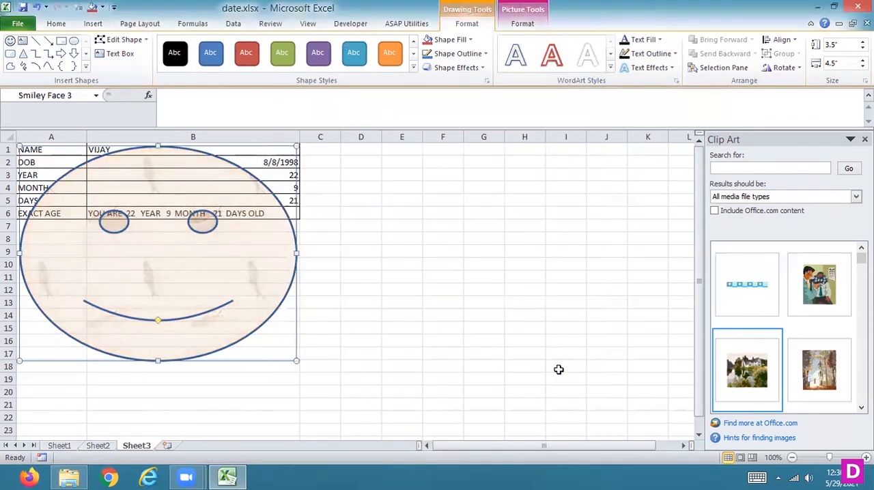
left_click(411, 316)
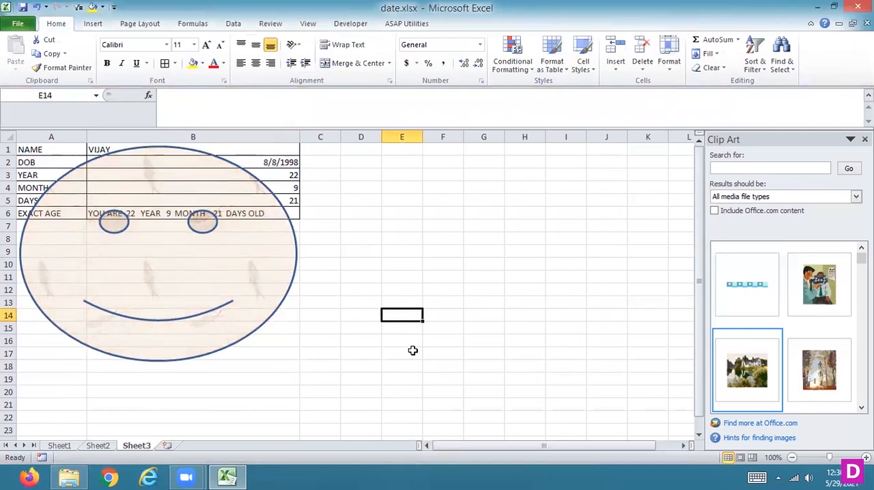
left_click(240, 267)
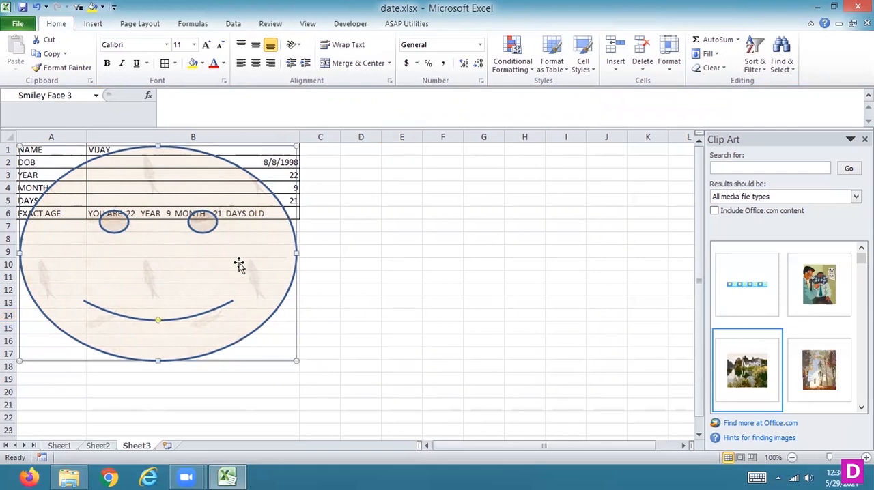
- Delete the smiley face from Sheet3 and insert the clip art picture of a white church among autumn trees
key("Delete")
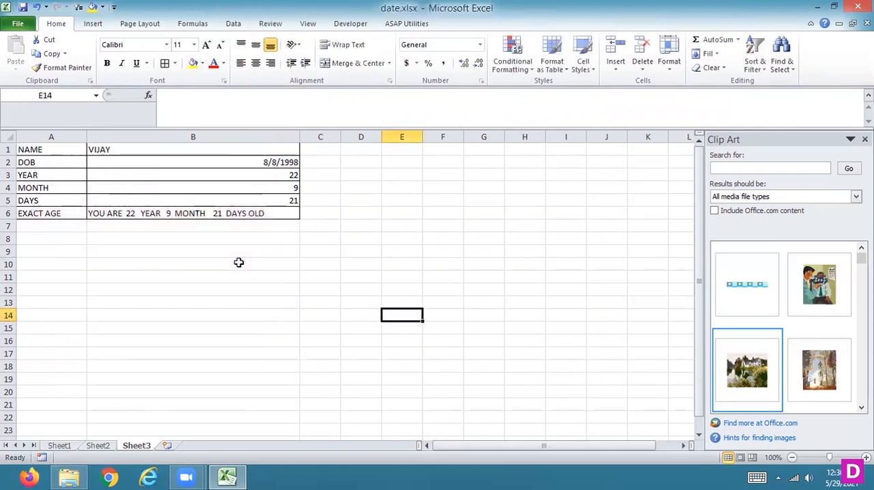
left_click(812, 374)
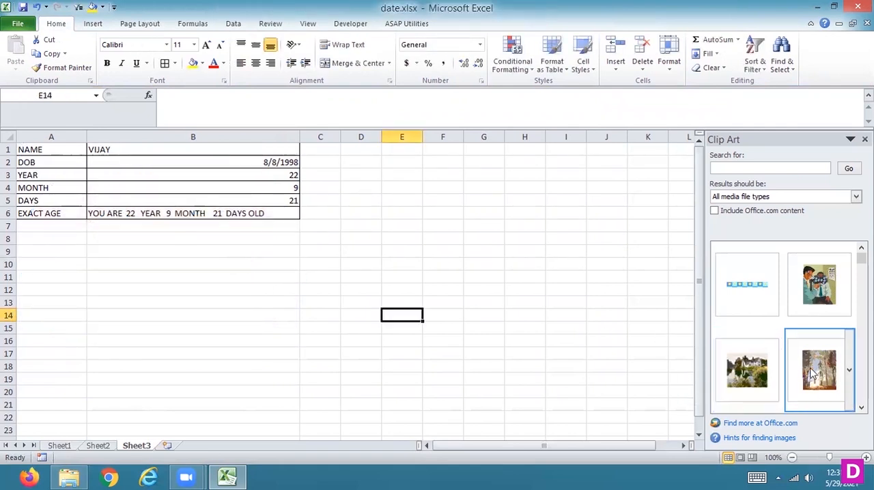
right_click(551, 337)
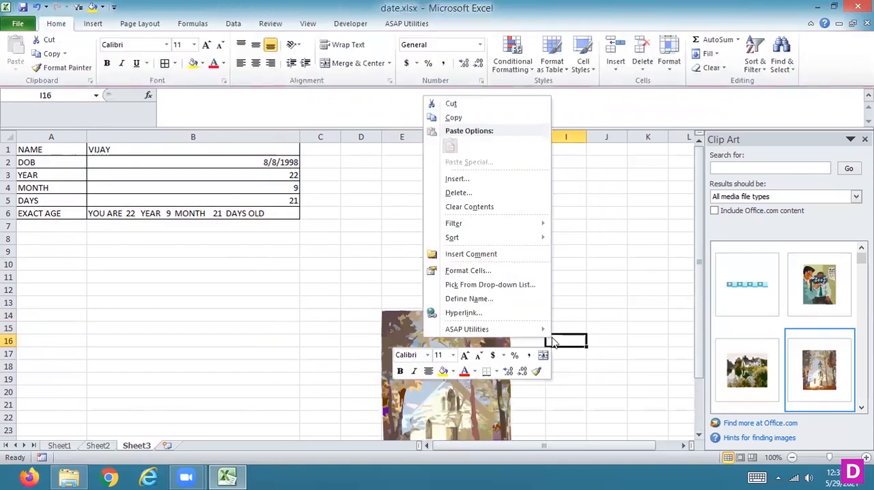
key("Escape")
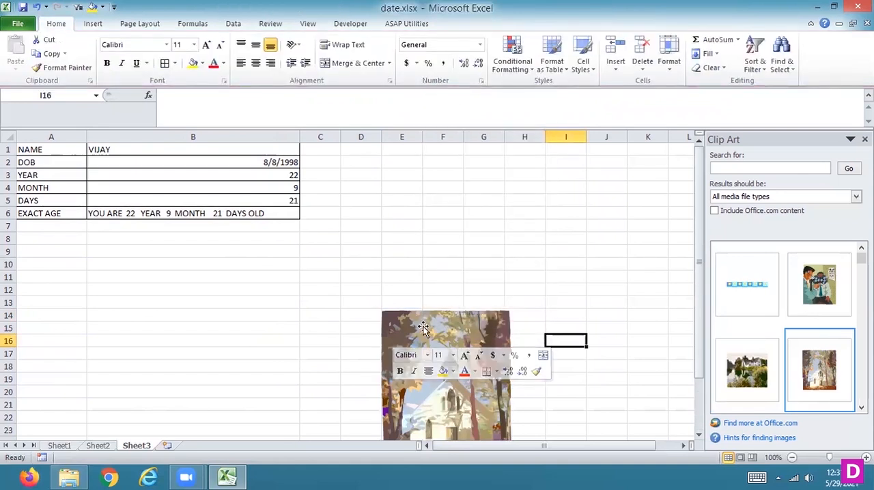
- Place the church picture over the calculator from cell A1 and stretch it to about 4.72" wide, covering columns A and B
left_click(423, 332)
right_click(423, 332)
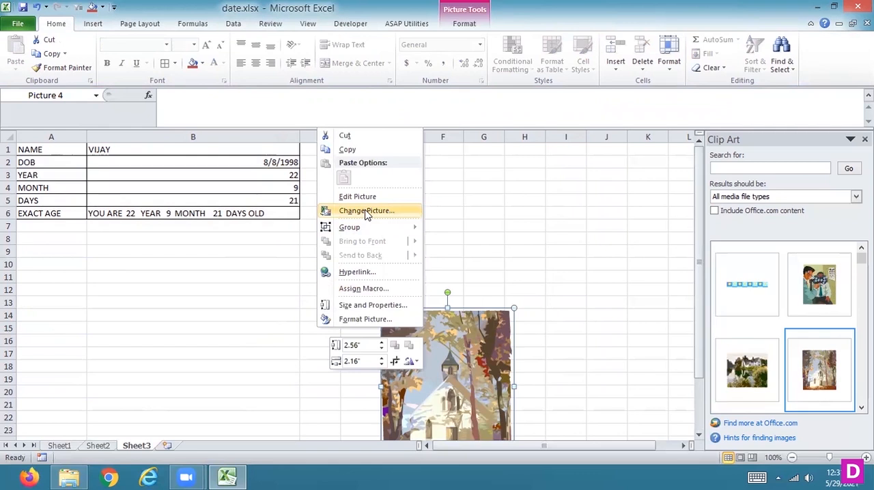
key("Escape")
left_click(468, 26)
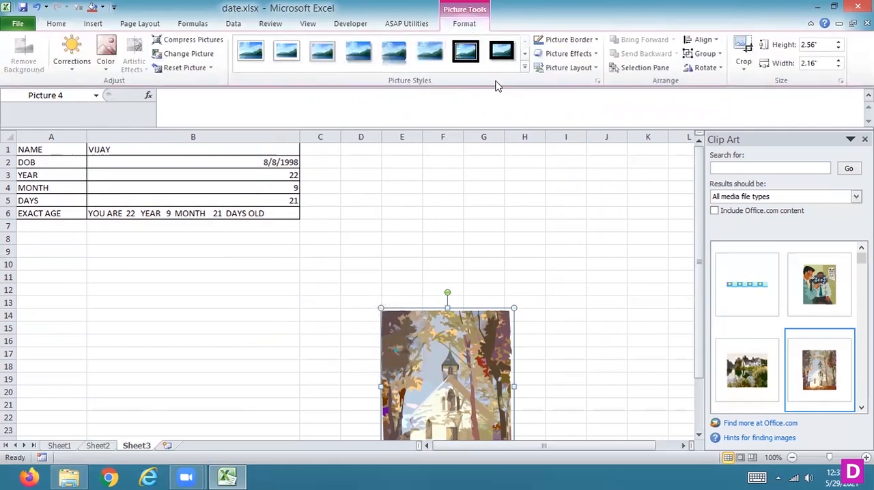
left_click_drag(447, 370, 69, 177)
left_click_drag(149, 221, 306, 220)
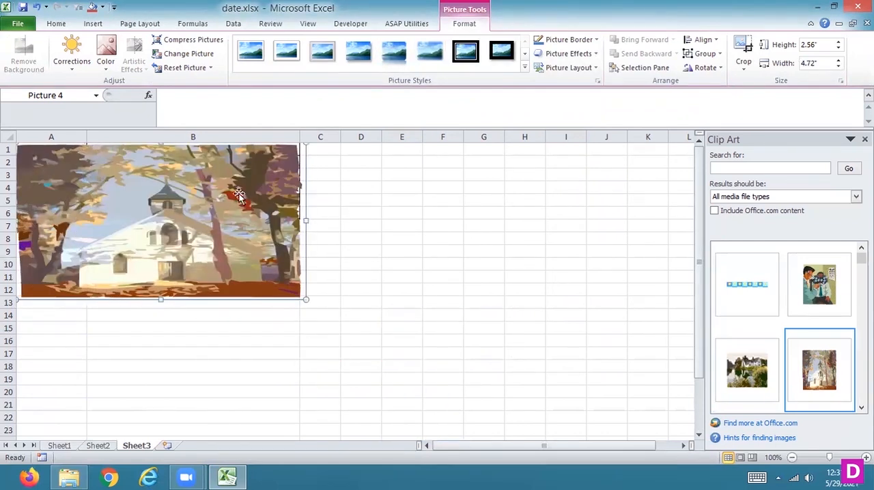
- Recolor the church picture in light red and move it off the calculator onto columns C to I, rows 7 to 18
left_click(106, 71)
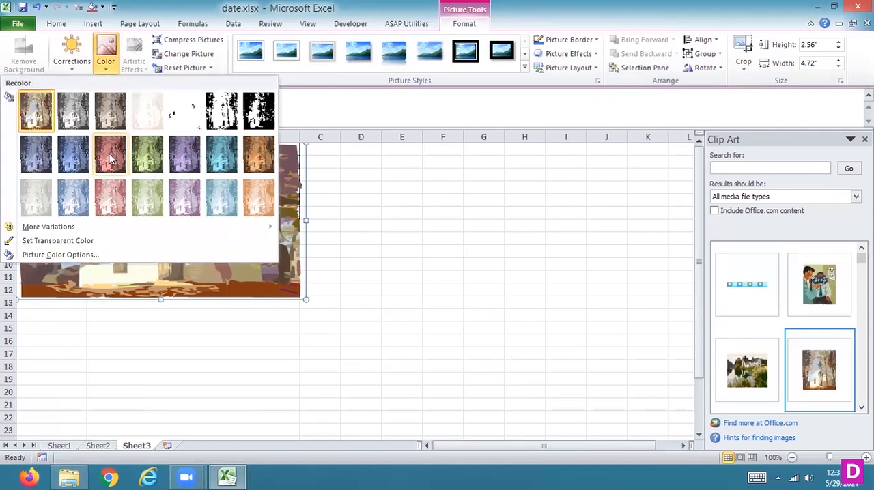
left_click(112, 193)
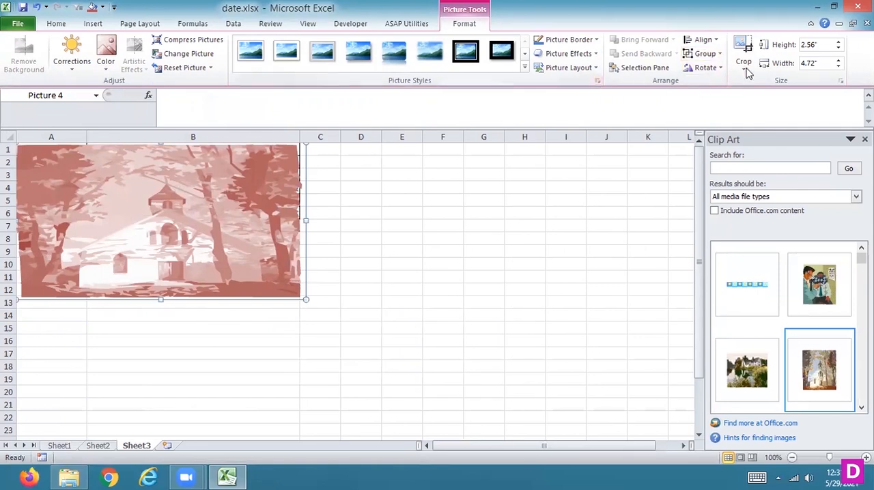
left_click(594, 56)
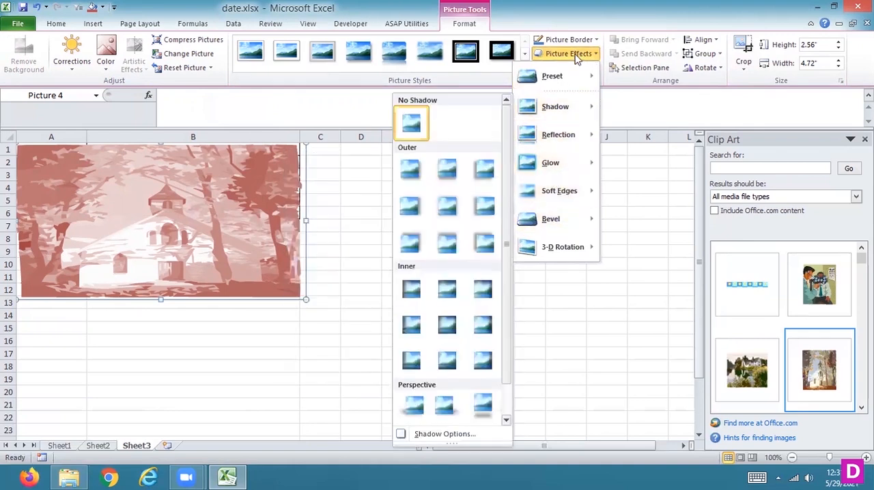
mouse_move(549, 118)
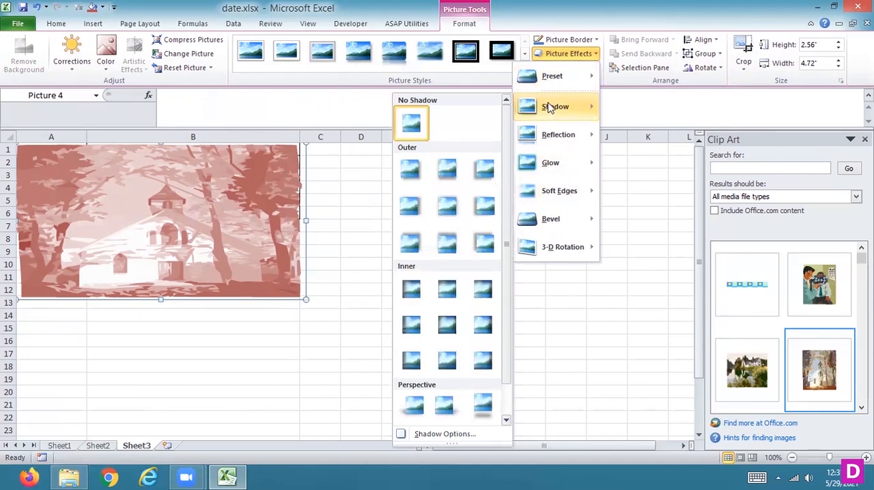
left_click(628, 157)
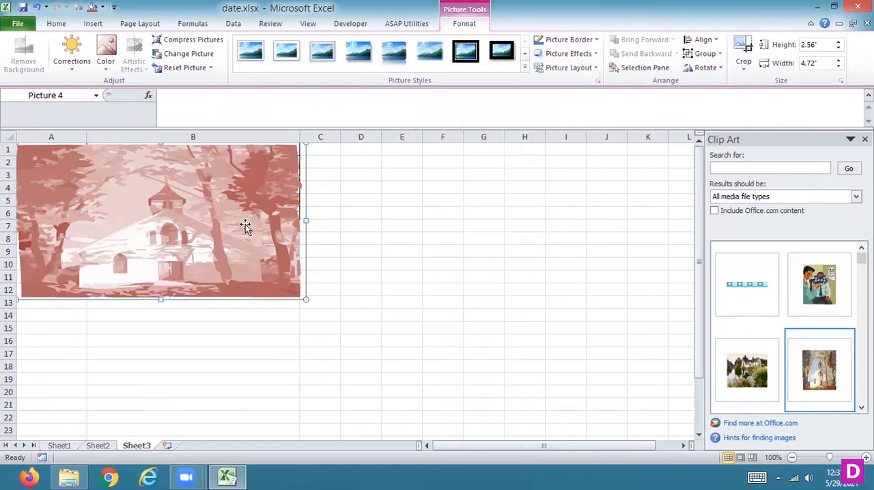
left_click_drag(380, 246, 479, 275)
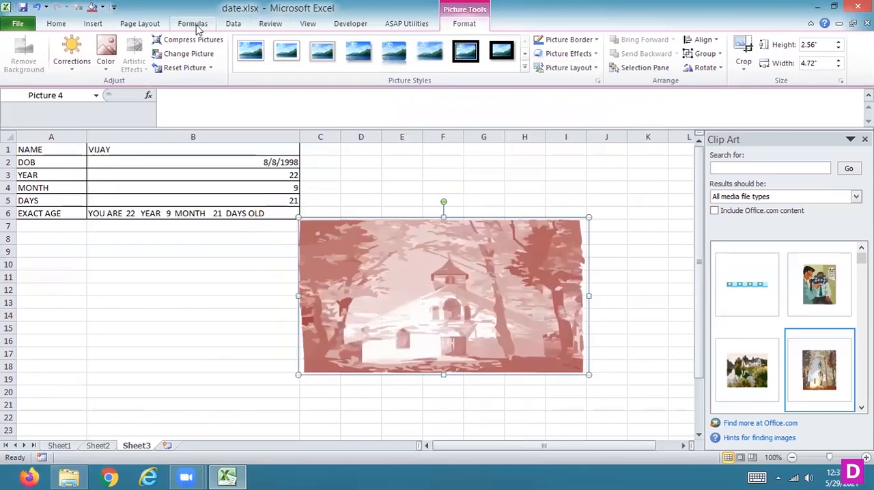
- Look through the view, review, data, formula and picture formatting commands, and delete the church picture from Sheet3
left_click(306, 24)
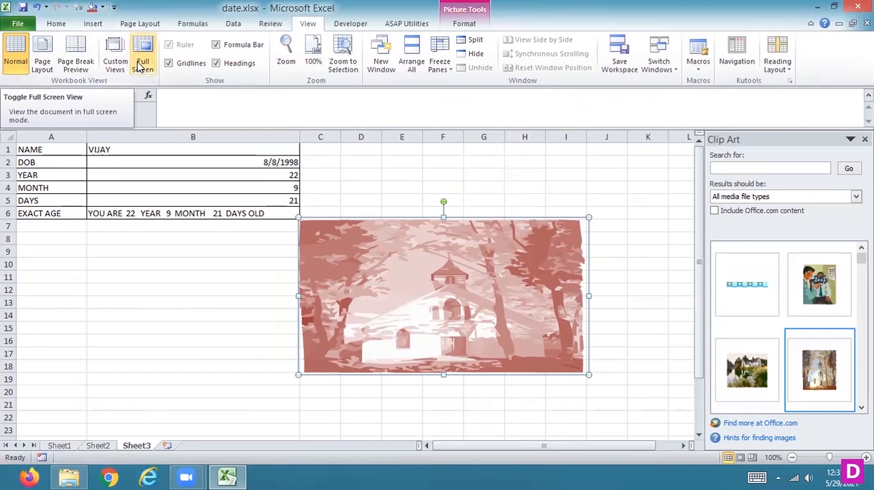
left_click(276, 25)
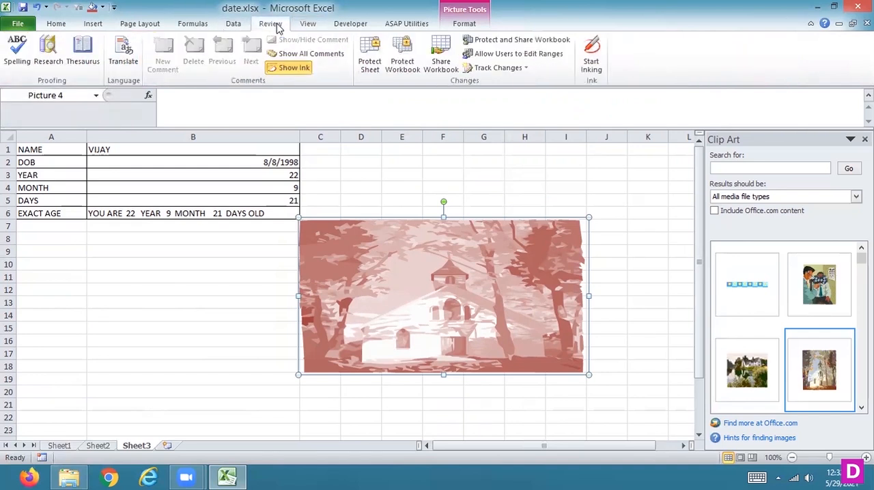
left_click(230, 27)
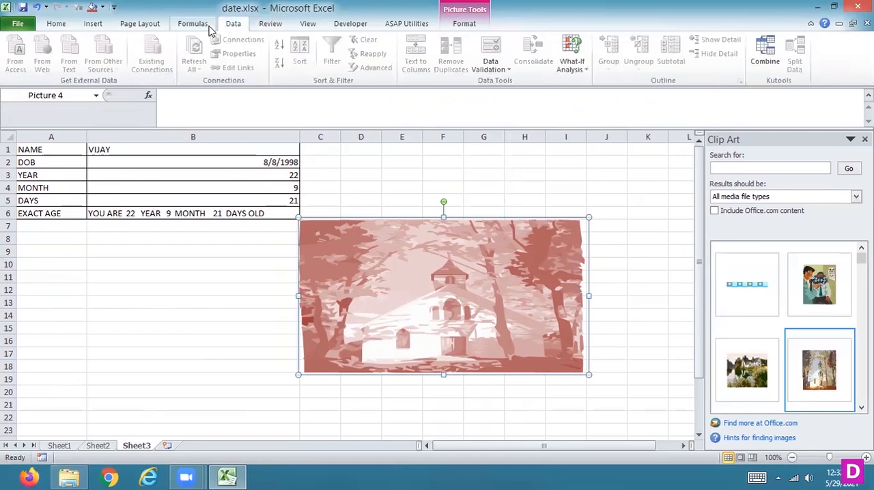
left_click(205, 25)
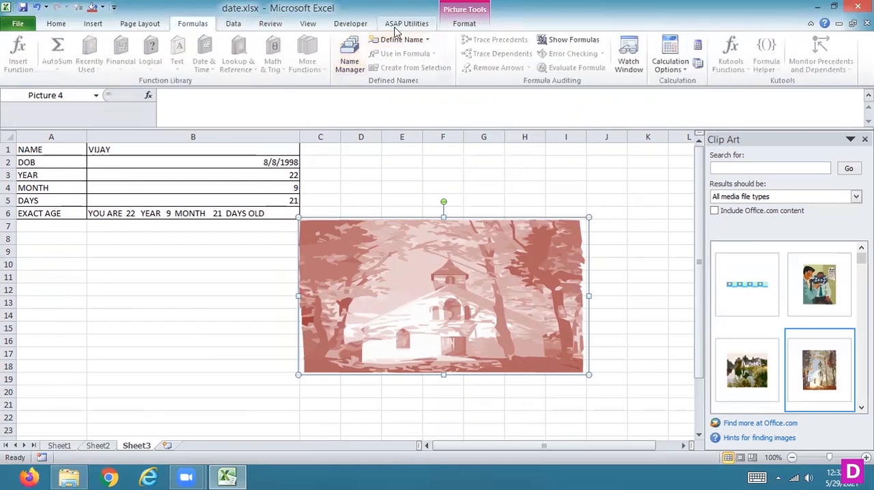
left_click(463, 24)
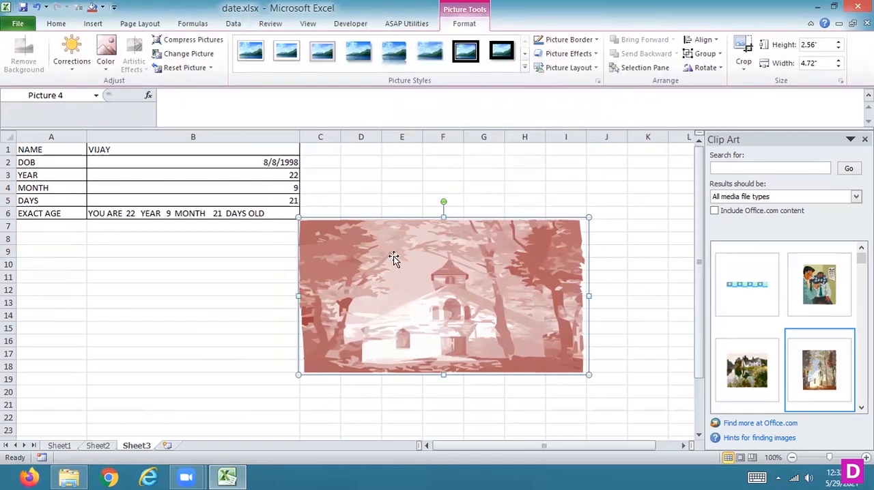
right_click(289, 258)
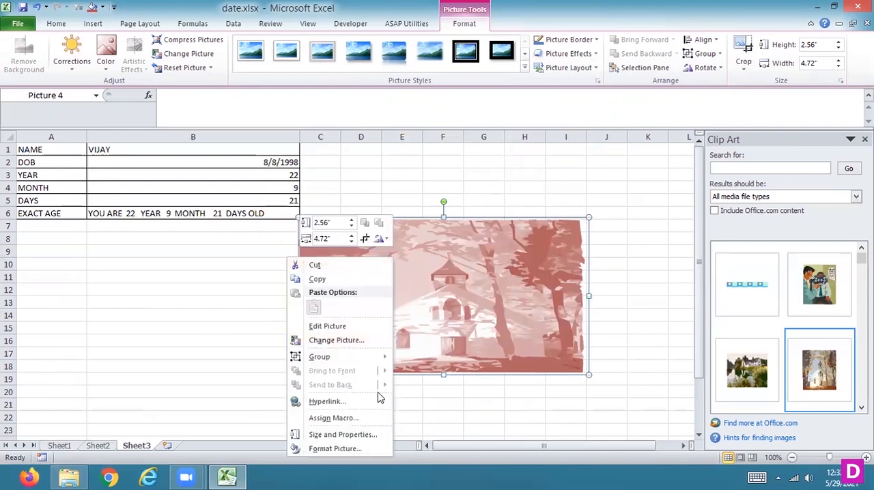
left_click(493, 245)
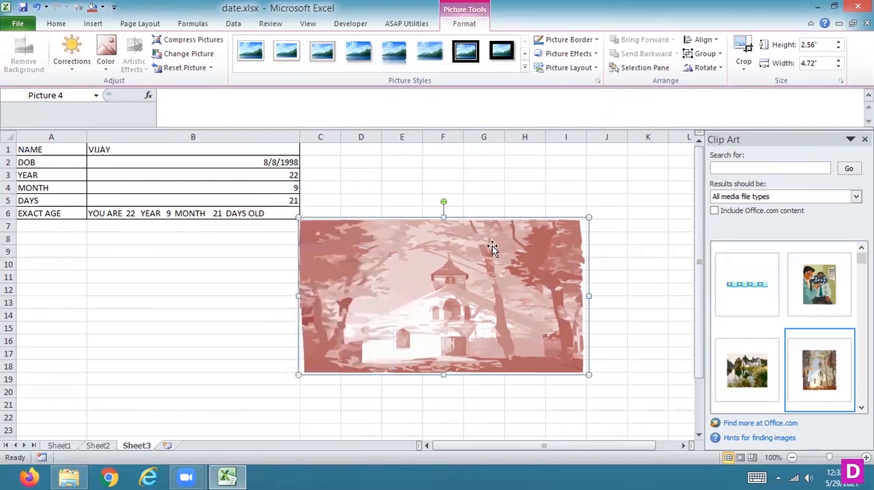
key("Delete")
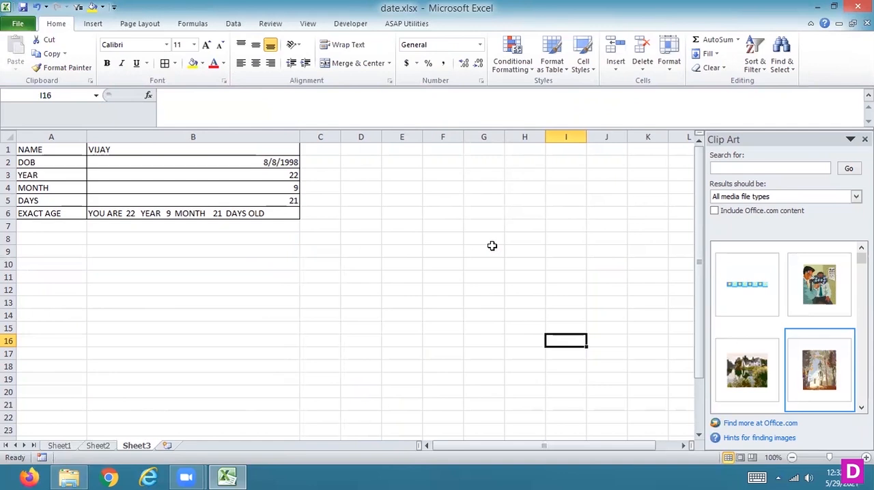
left_click(90, 30)
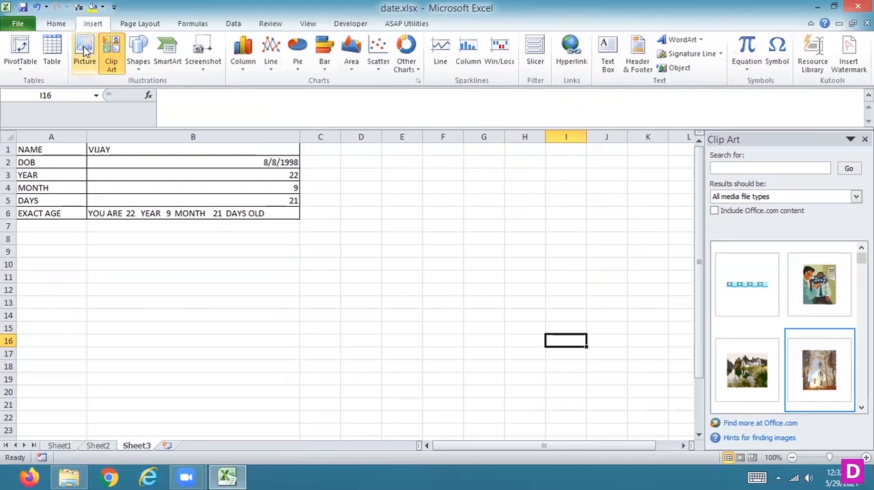
left_click(84, 49)
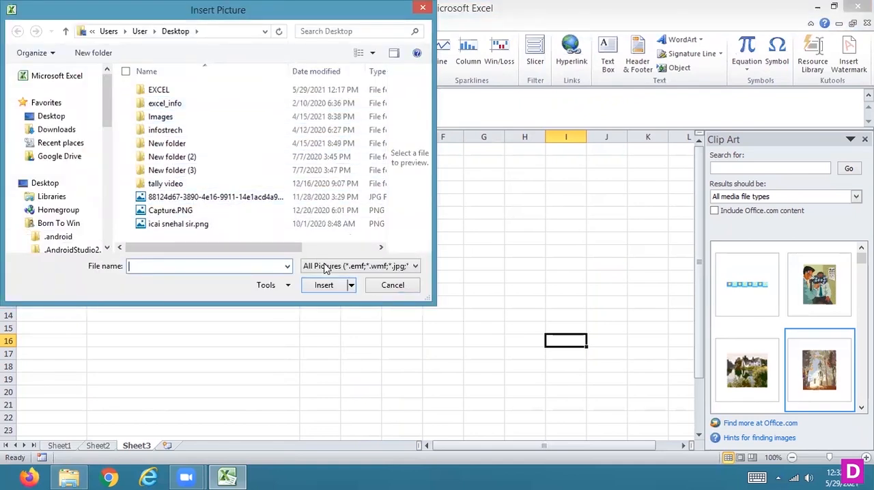
left_click(253, 224)
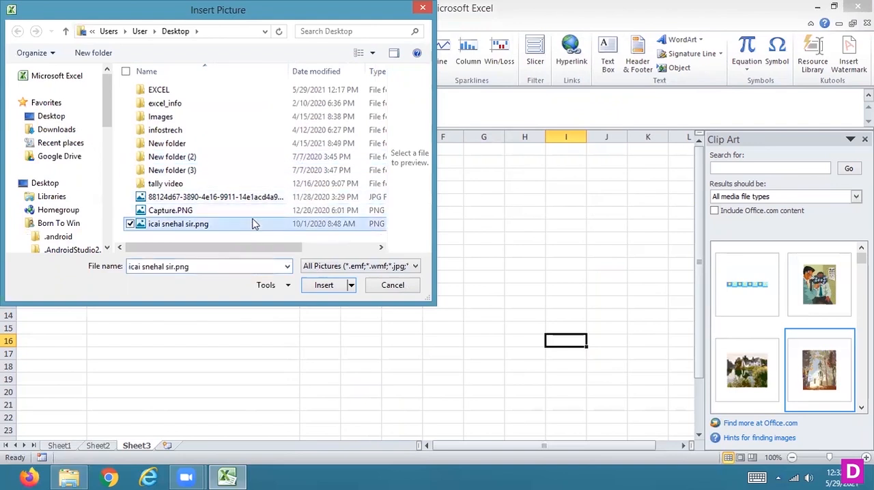
left_click(399, 286)
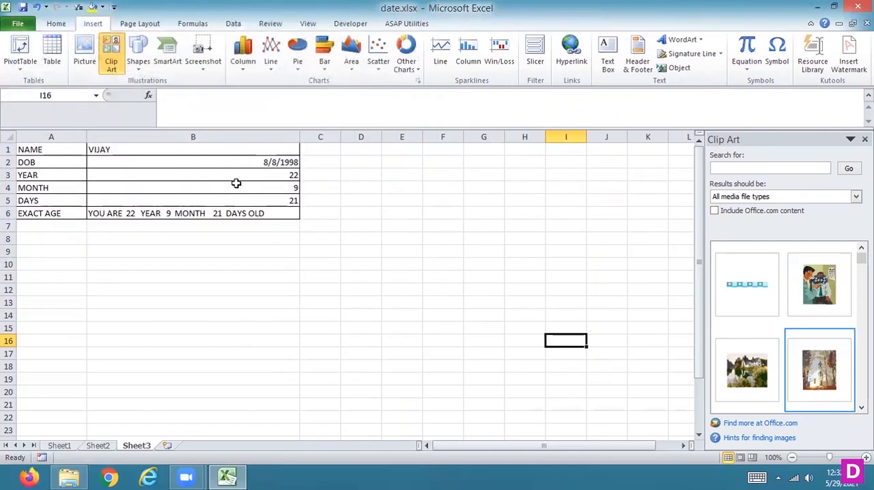
- Insert a screen clipping of the EXCEL folder window, about 7.2" high and 14.17" wide, and delete the stray oval drawn beside it
left_click(138, 67)
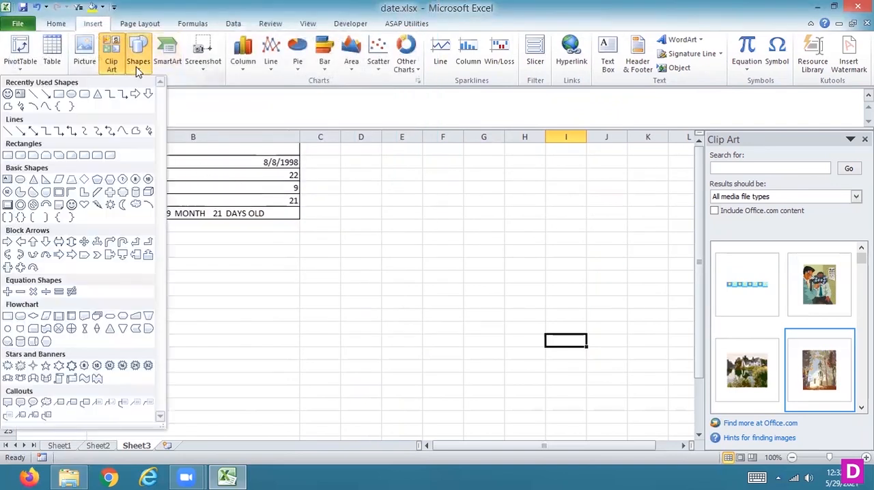
left_click(72, 94)
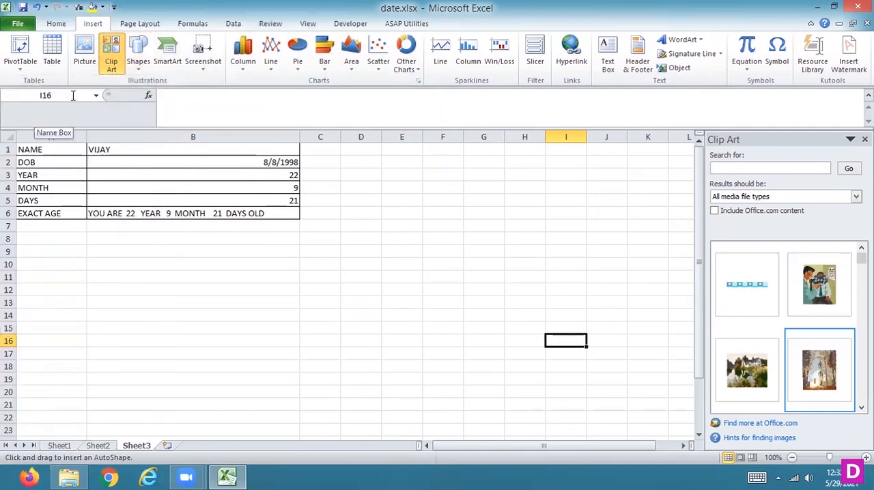
left_click(202, 73)
left_click(58, 163)
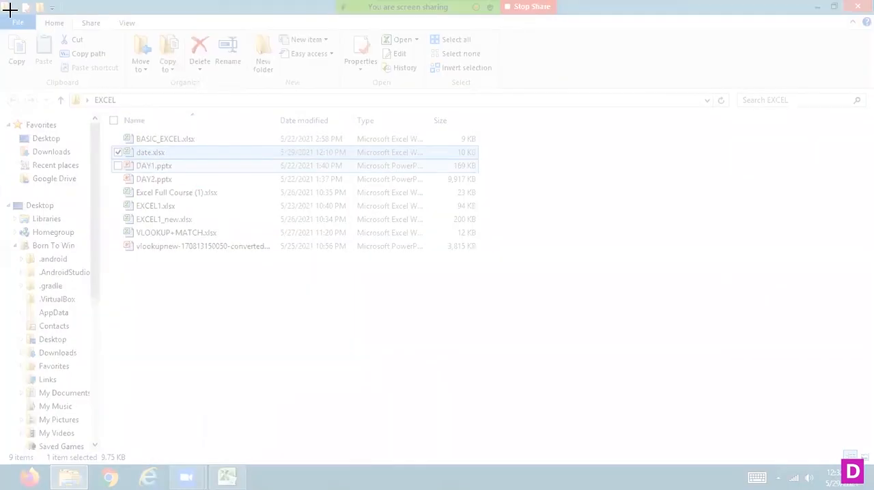
left_click_drag(9, 10, 872, 450)
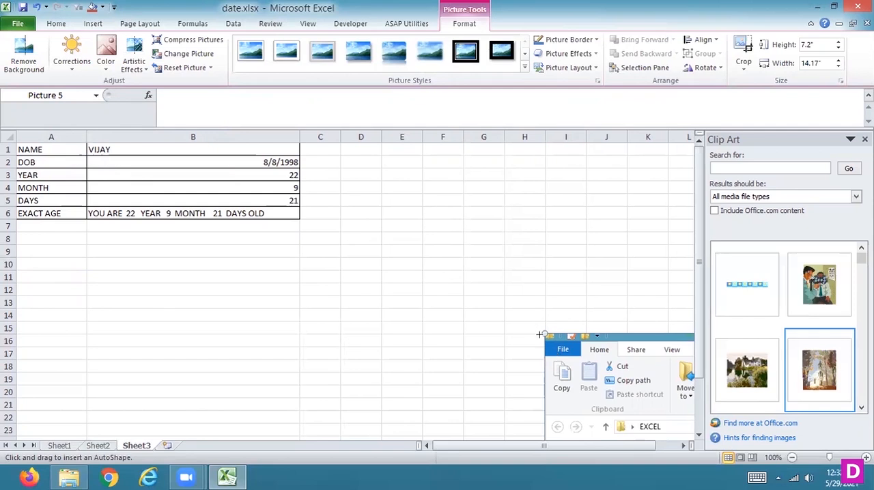
left_click_drag(544, 333, 484, 320)
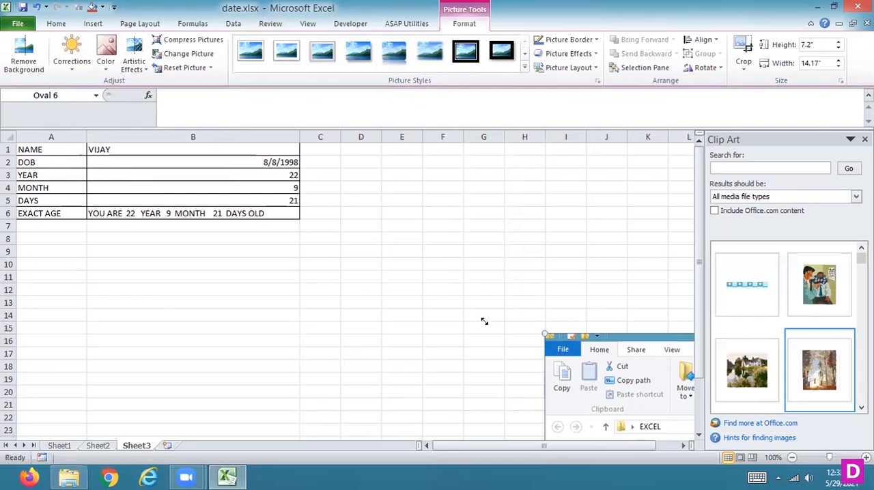
key("Delete")
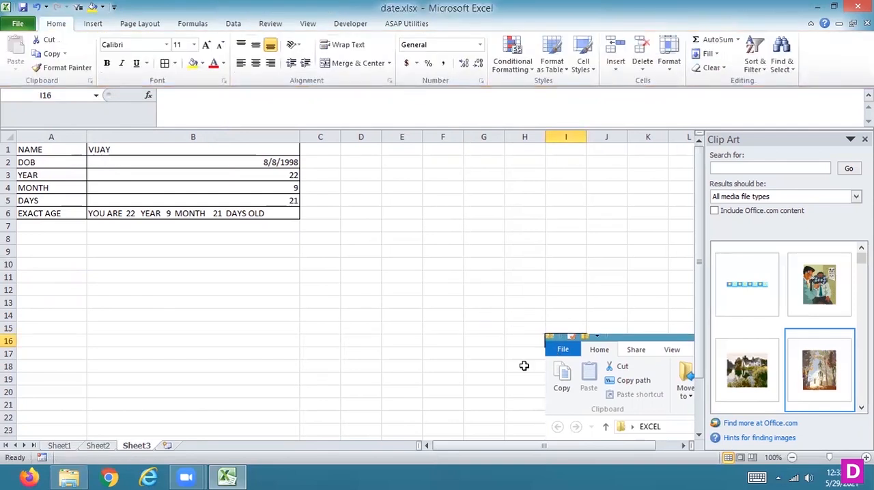
- Move the folder window clipping over the calculator in columns A and B, and delete it from Sheet3
left_click_drag(572, 413, 23, 159)
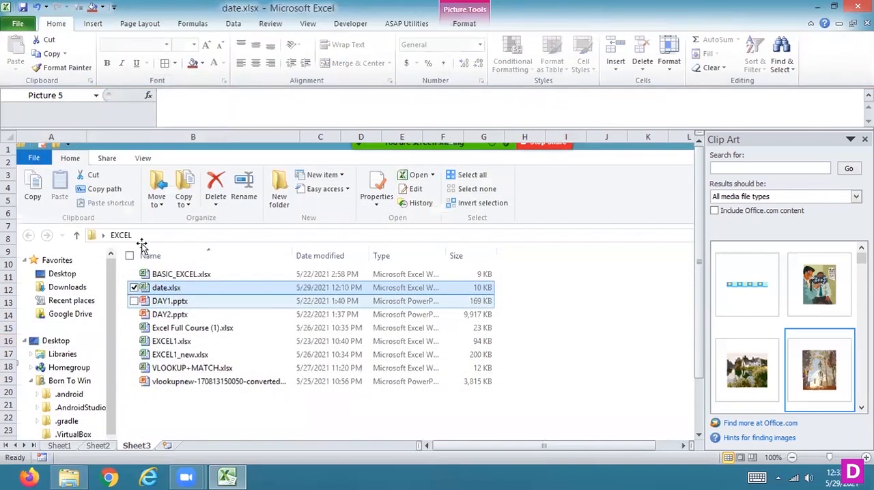
key("Delete")
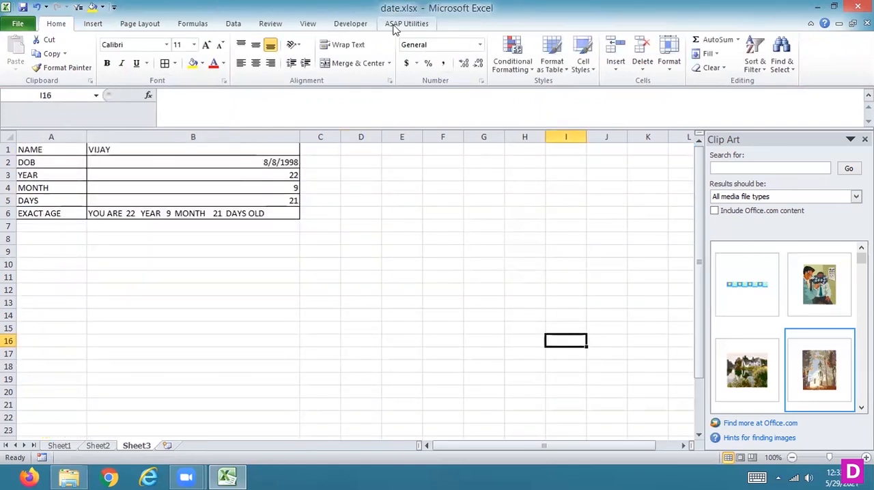
left_click(359, 266)
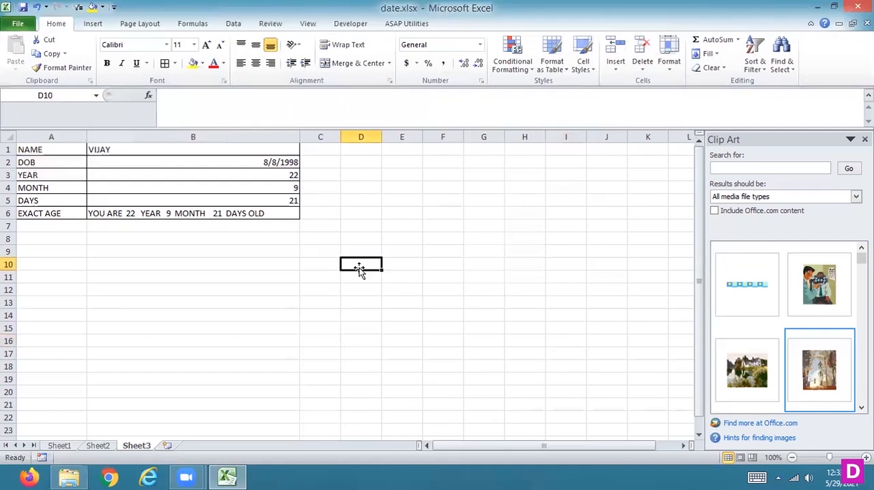
left_click(223, 200)
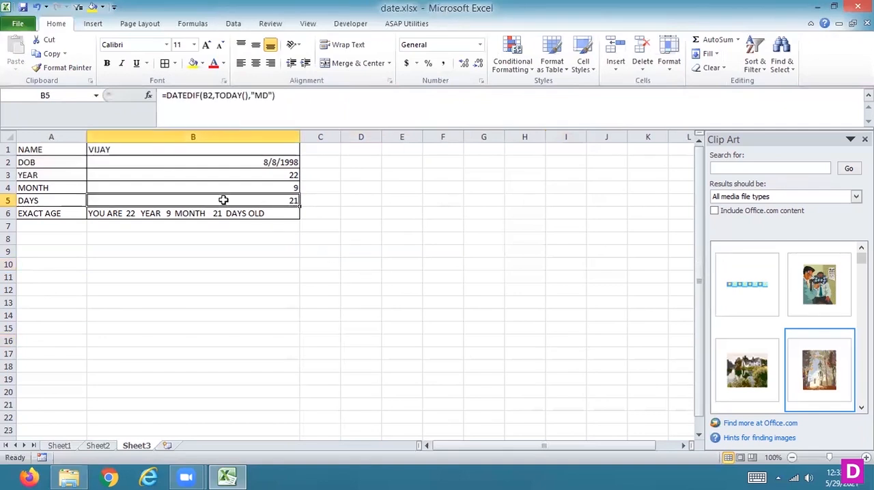
- Insert a Basic Block List SmartArt graphic on a new worksheet and open the gallery of alternative layouts for it
left_click(193, 150)
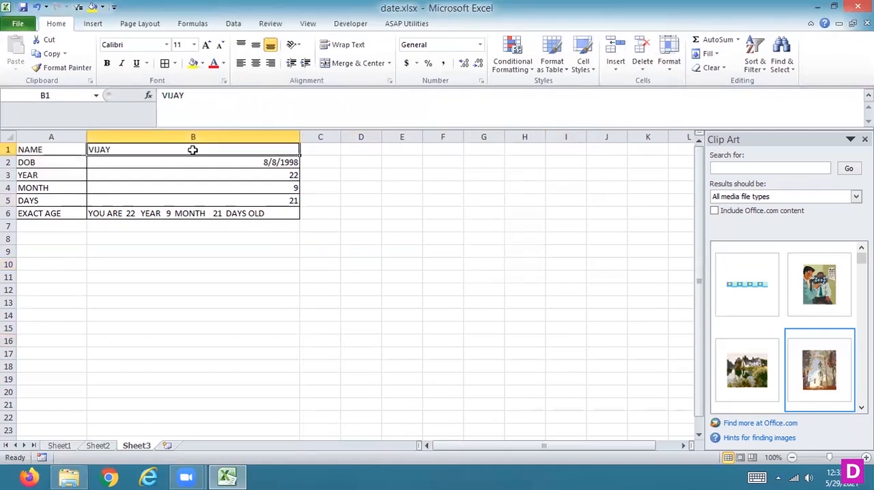
left_click(93, 24)
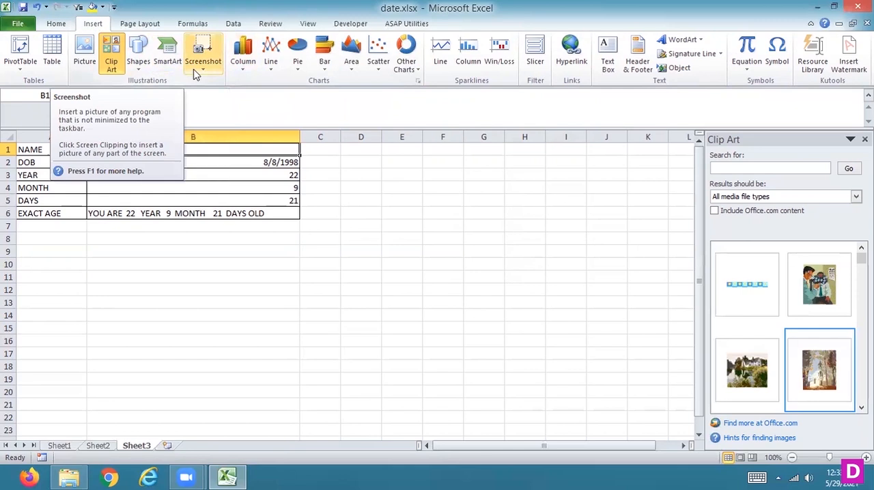
left_click(166, 446)
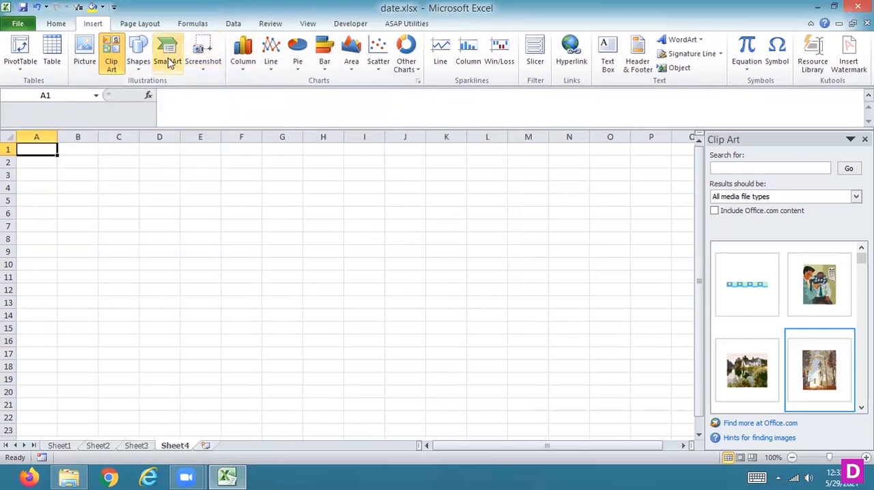
left_click(169, 62)
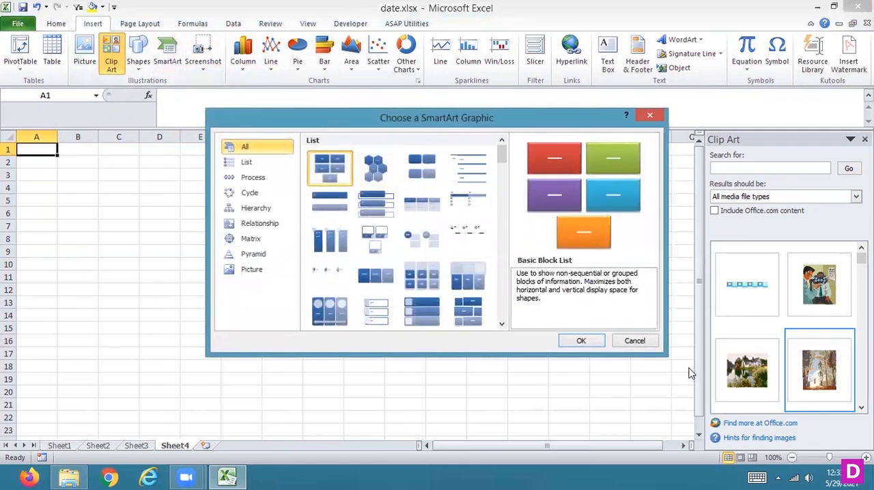
left_click(581, 341)
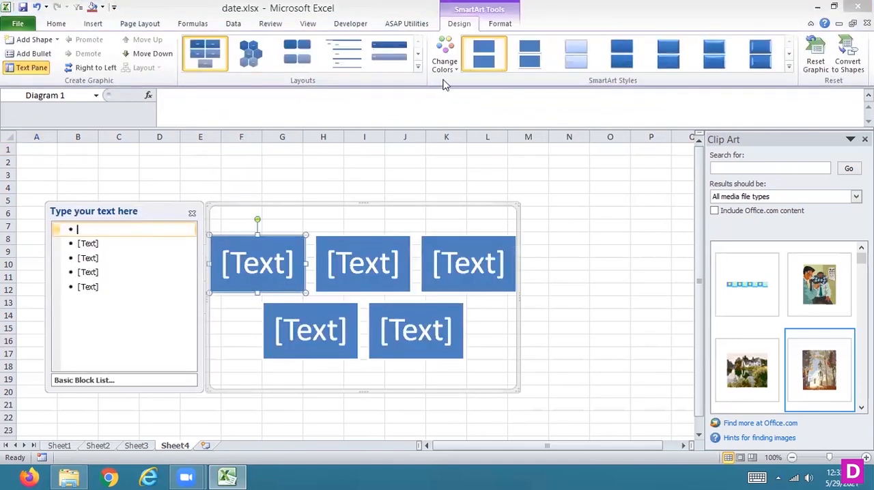
left_click(417, 68)
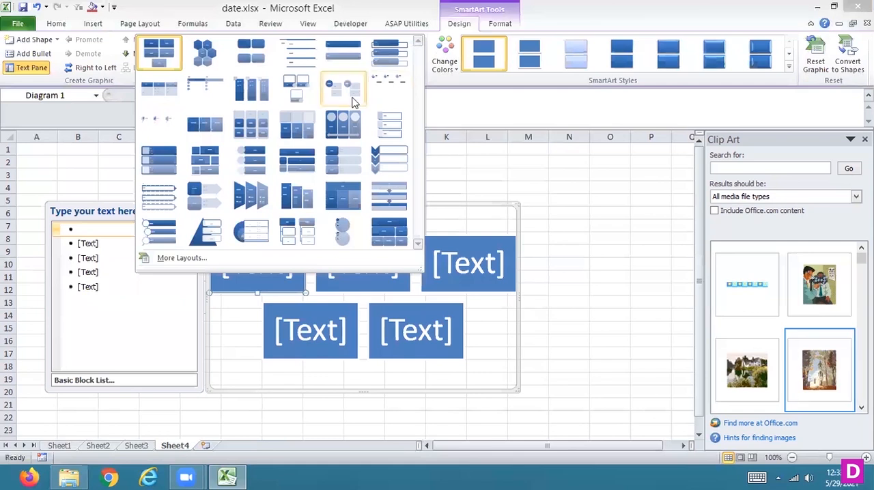
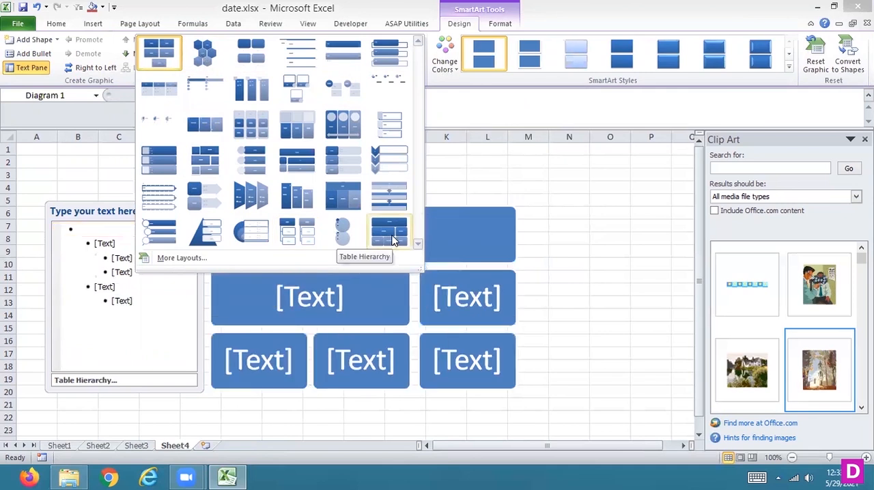
- Undo the Basic Block List insertion and insert a Hierarchy SmartArt graphic on Sheet4 instead
left_click(473, 166)
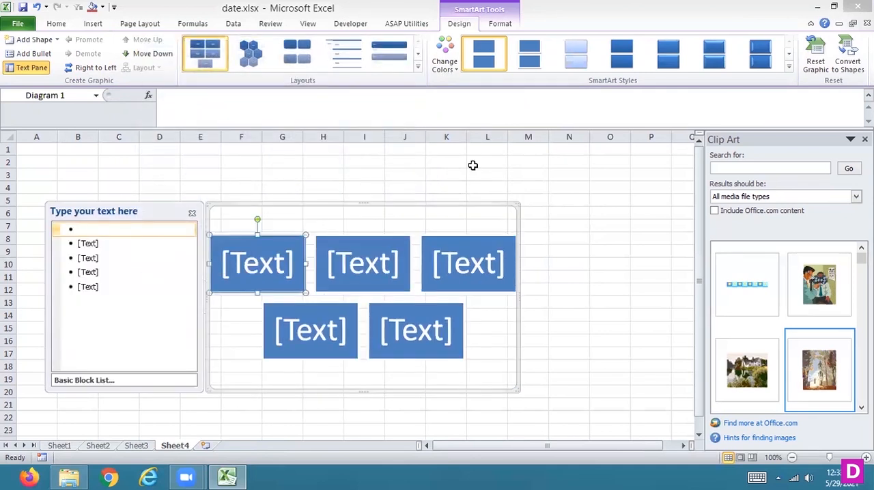
key("ctrl+z")
left_click(95, 24)
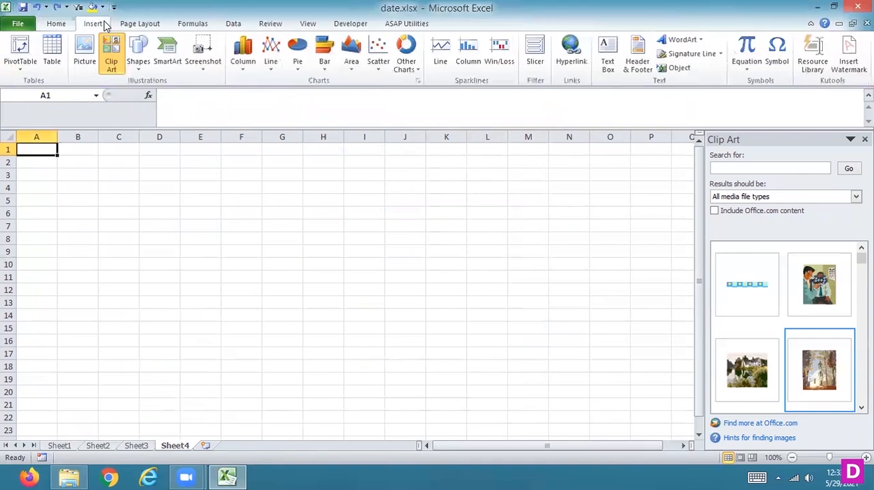
left_click(142, 67)
left_click(171, 71)
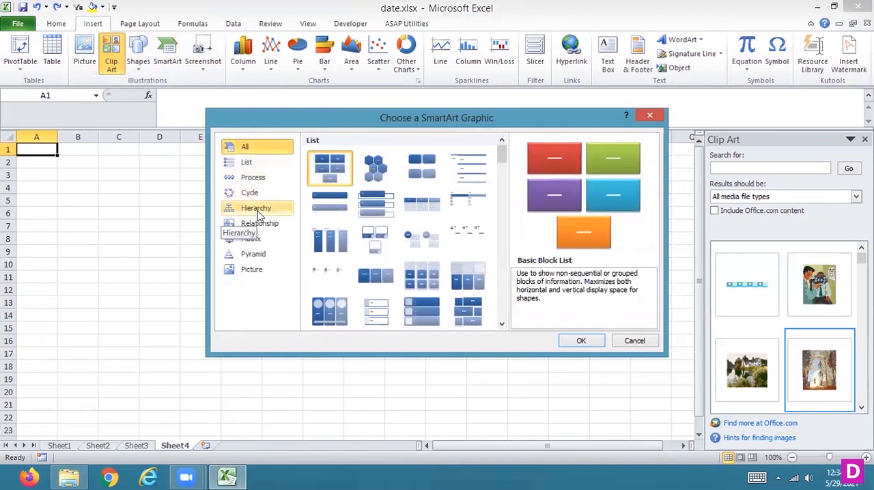
left_click(259, 208)
left_click(330, 194)
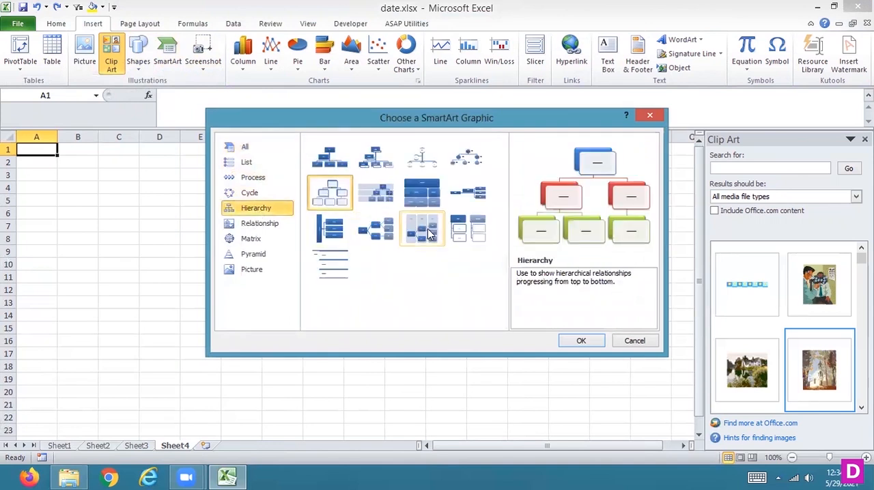
left_click(581, 341)
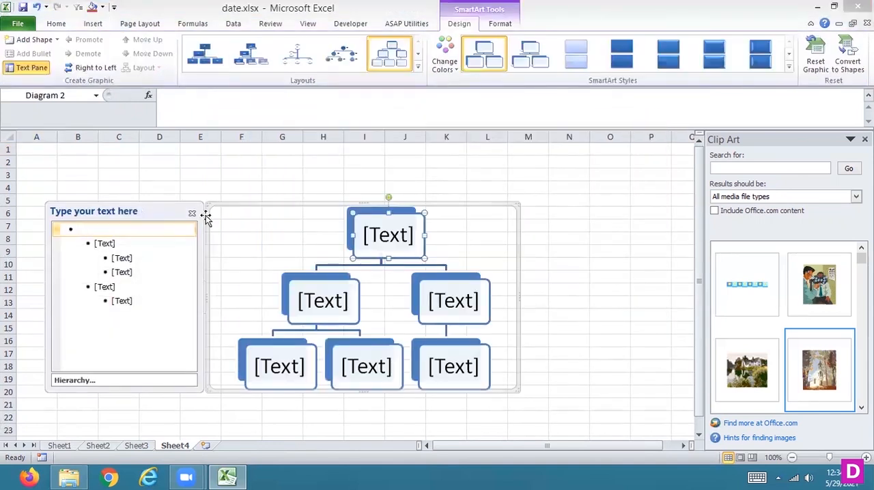
type("Fit")
key("BackSpace")
type("RST")
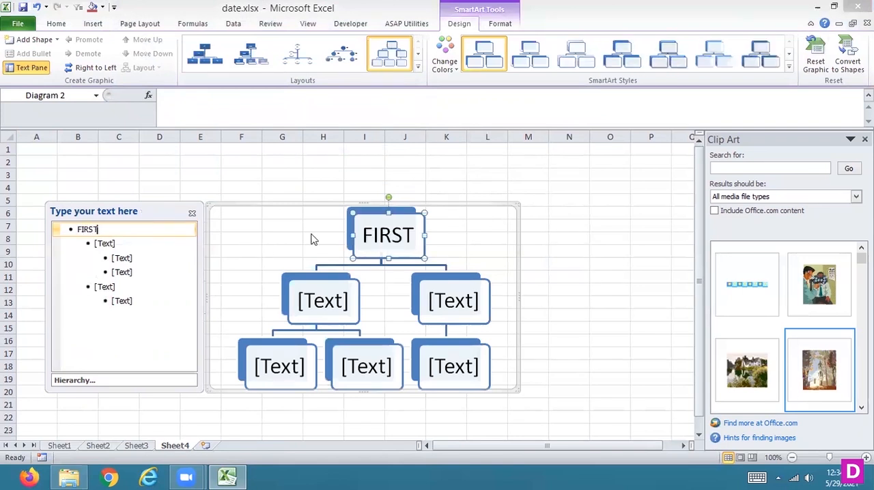
key("BackSpace")
key("BackSpace")
key("BackSpace")
key("BackSpace")
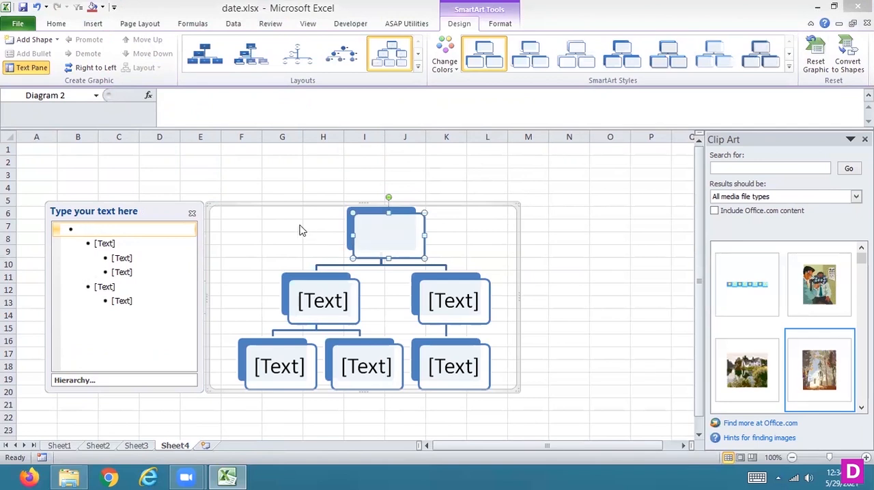
- Label the hierarchy's top box 5>3, the second-level boxes TRUE and FALSE, and the first box under TRUE 5+5
type("5>3")
left_click(309, 295)
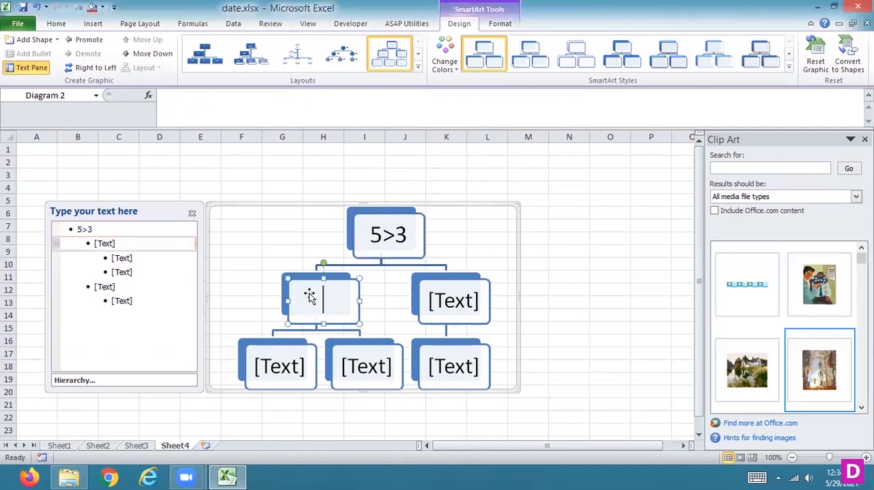
type("TRUE")
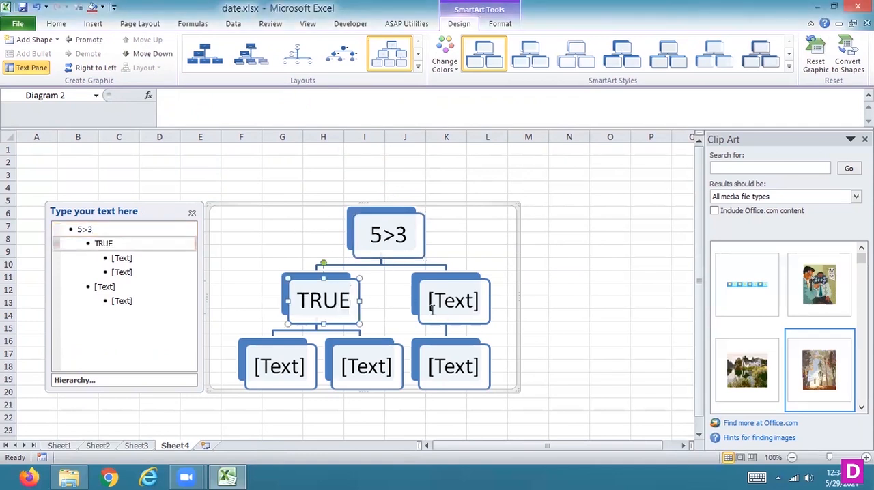
left_click(452, 307)
type("FALSE")
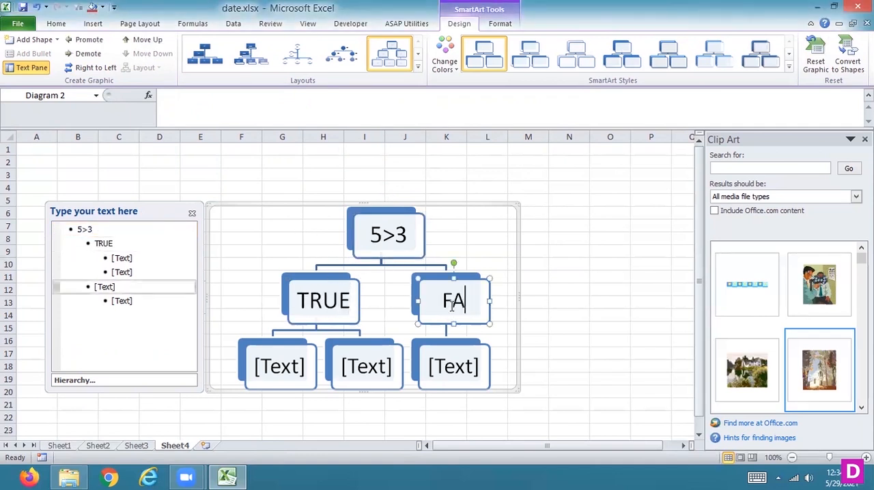
left_click(287, 364)
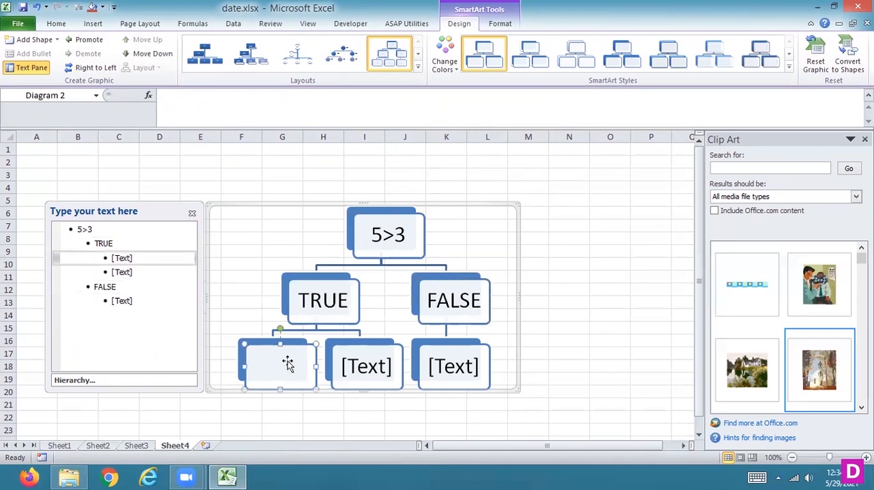
type("5+5")
- Delete the empty second box under TRUE and label the box under FALSE 3+3
left_click(352, 367)
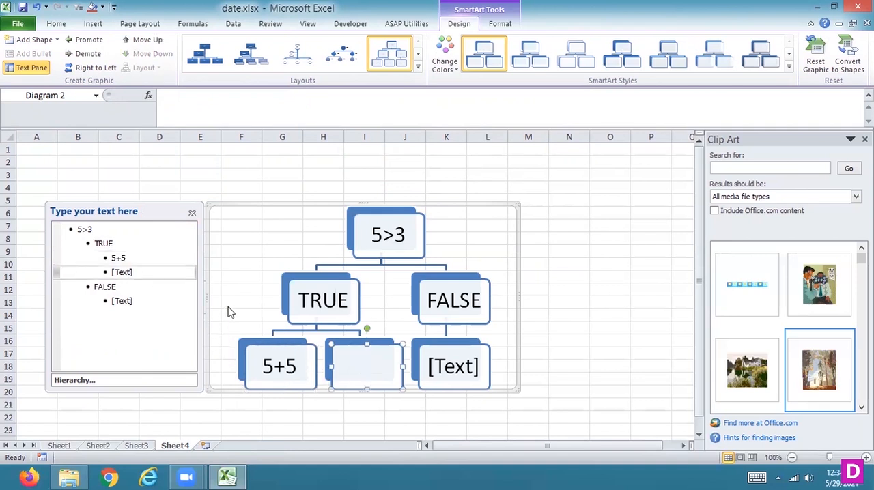
left_click(262, 334)
left_click(387, 362)
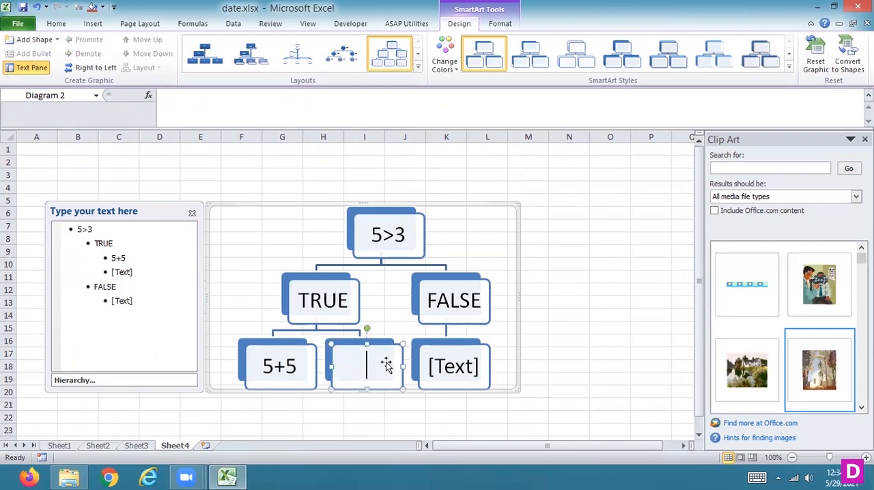
right_click(387, 367)
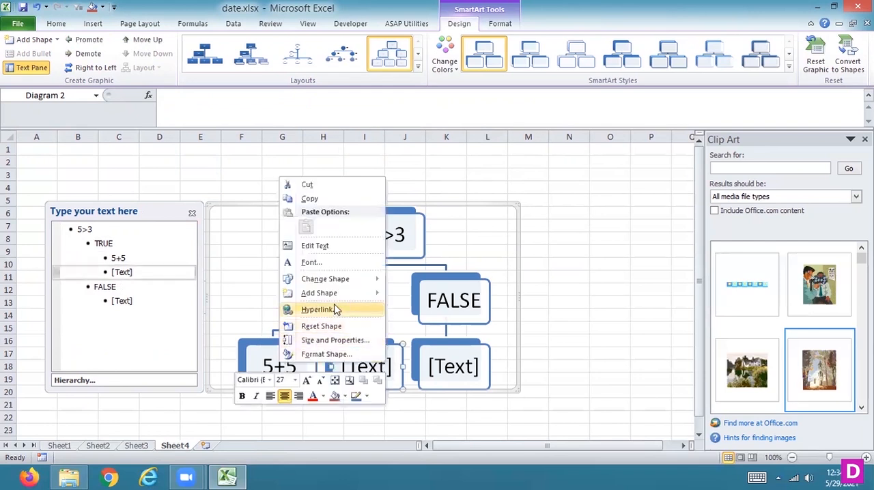
mouse_move(332, 280)
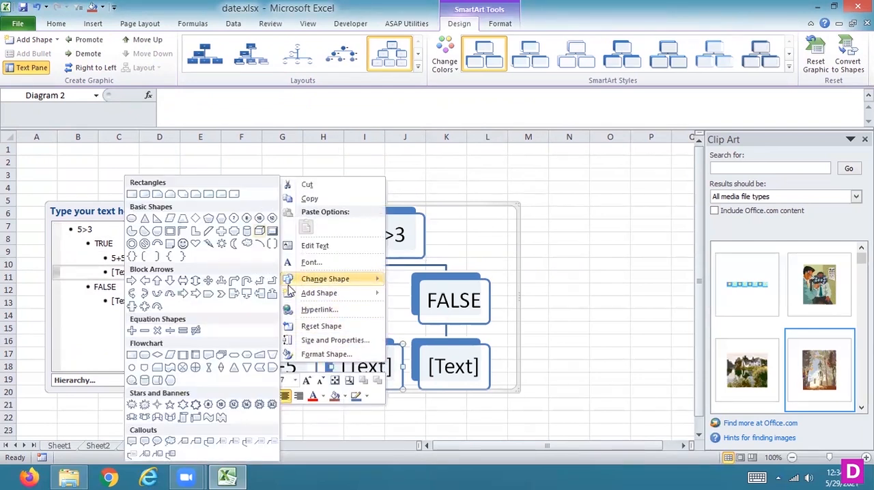
left_click(232, 161)
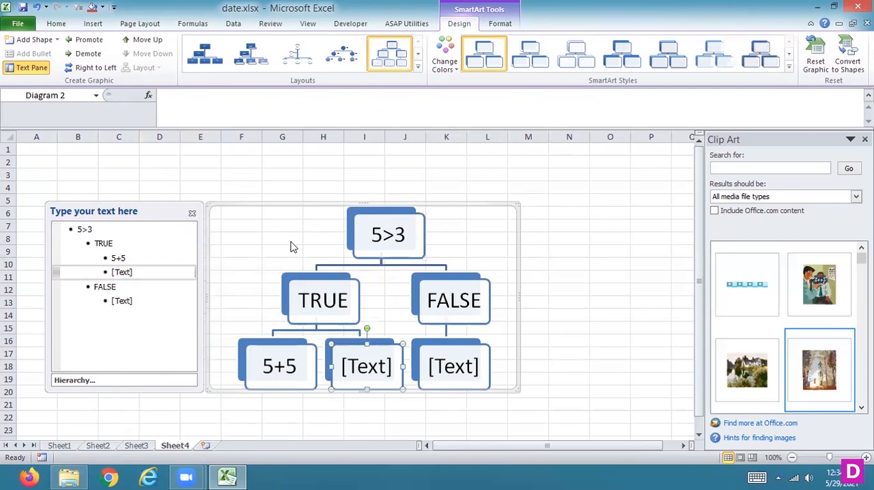
right_click(370, 363)
left_click(326, 324)
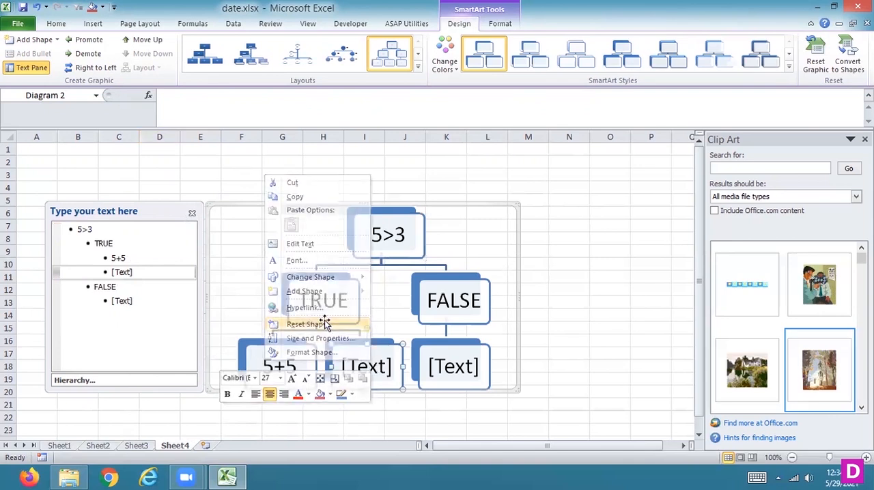
key("Delete")
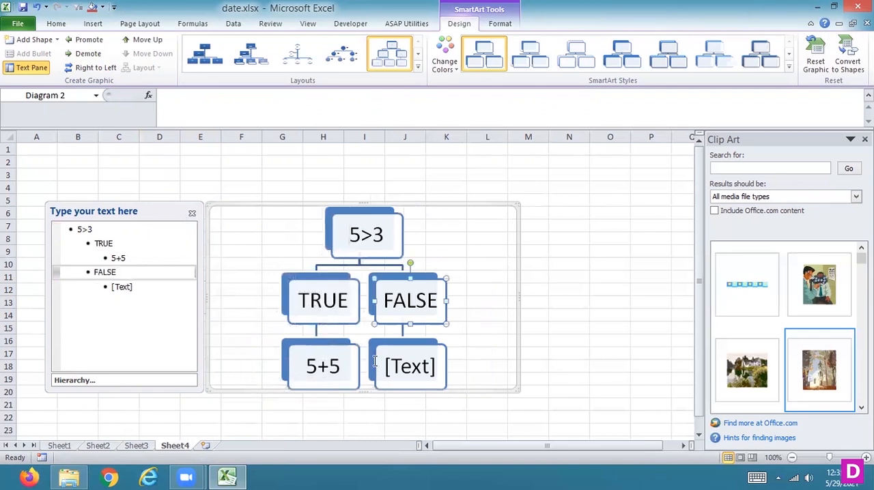
left_click(429, 368)
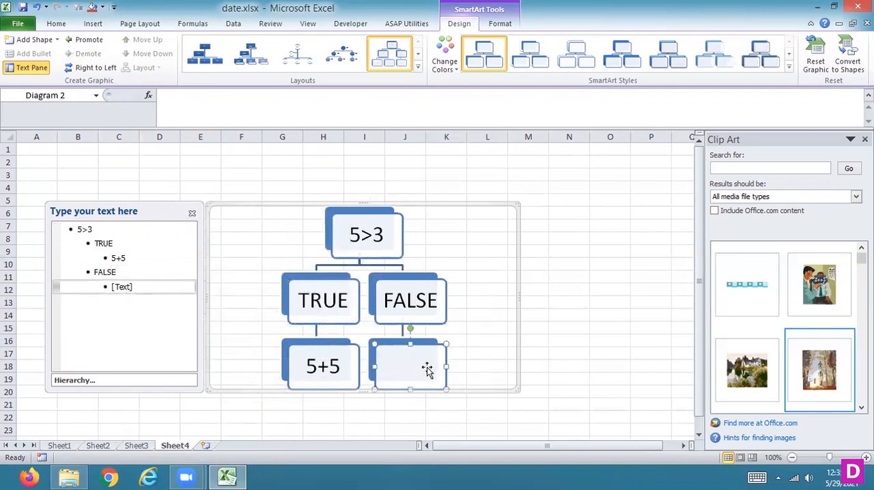
type("3+3")
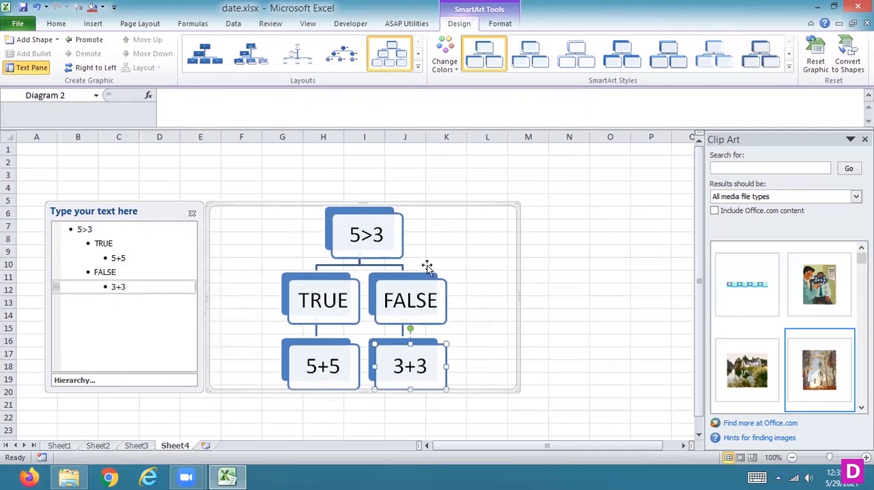
- Recolour the hierarchy with a green Accent 3 scheme, and replace it with the purple, orange and blue Colorful scheme
left_click(445, 66)
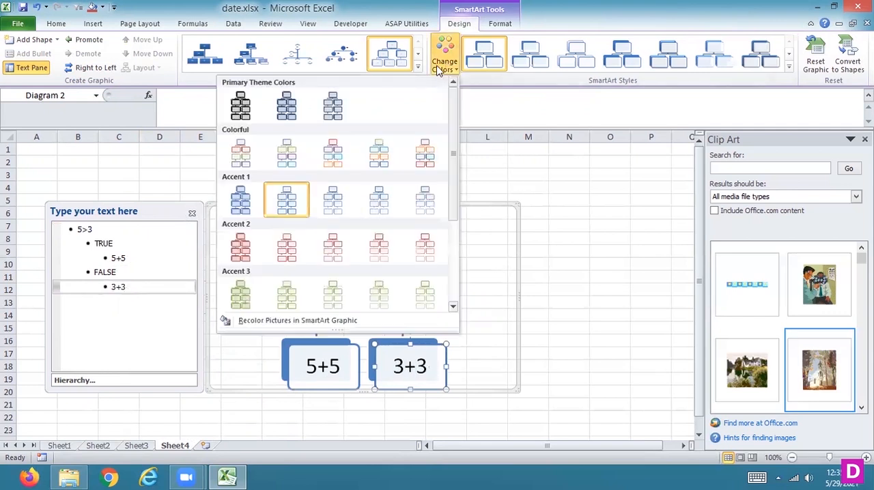
left_click(291, 298)
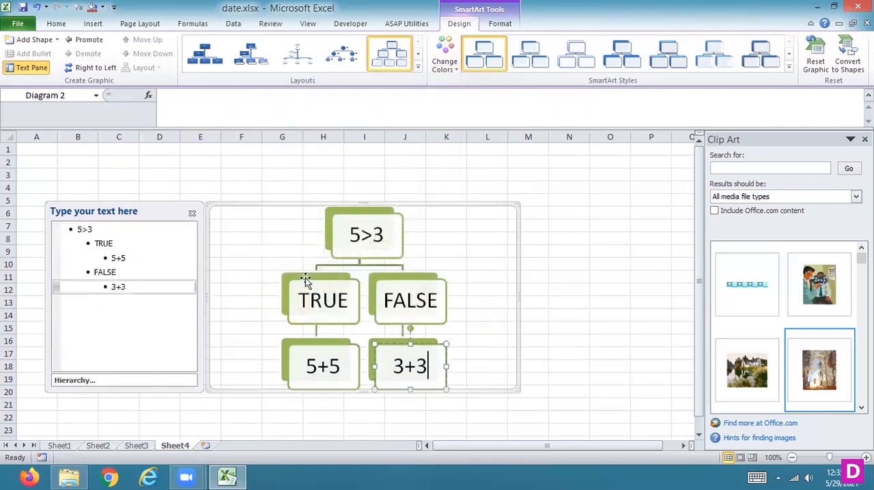
left_click(446, 66)
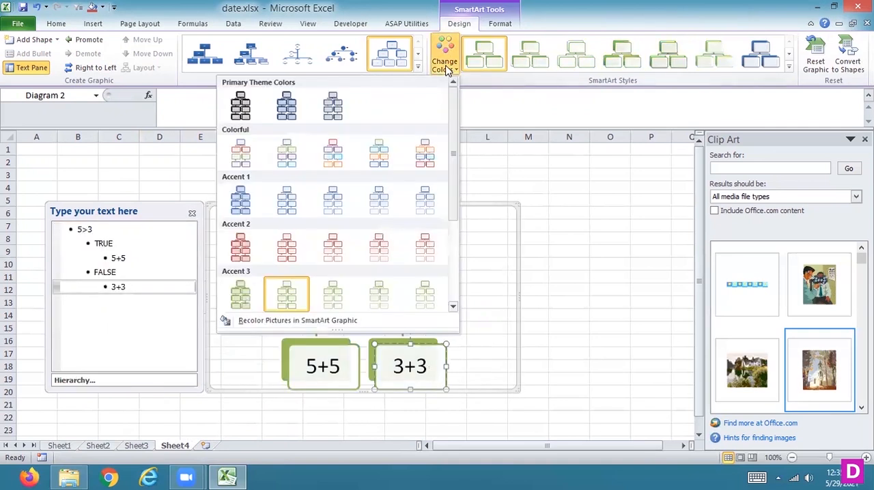
left_click(422, 154)
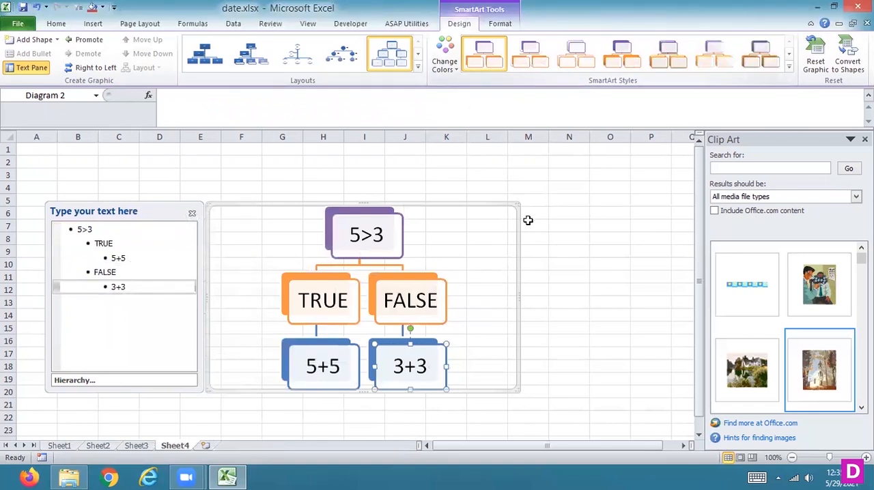
- Try adding a third second-level box under 5>3, move it to the bottom row and back, and delete it
left_click(400, 230)
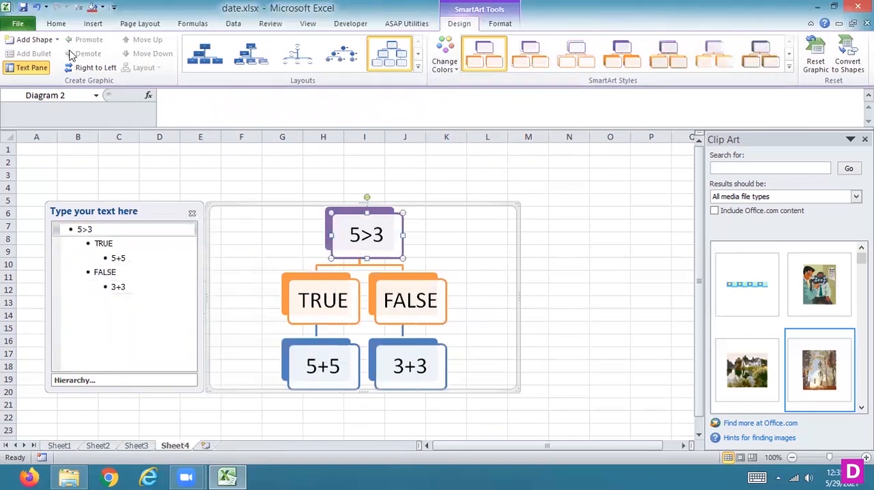
left_click(34, 40)
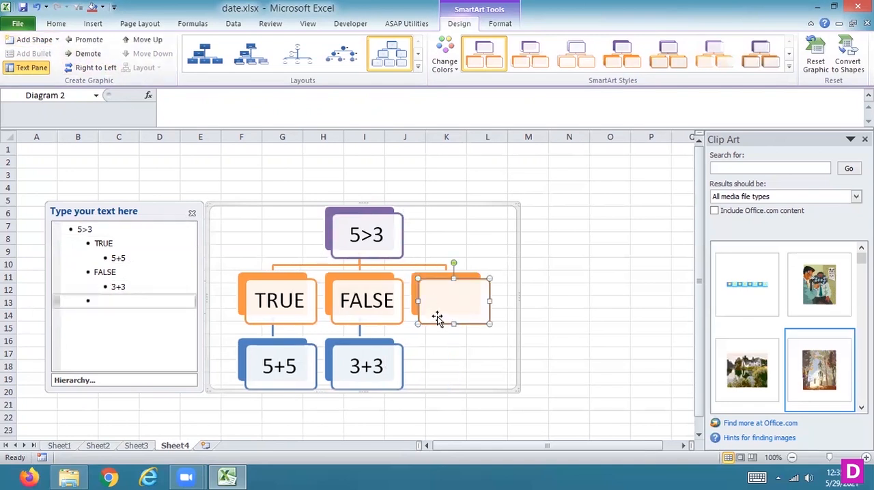
left_click_drag(438, 301, 455, 378)
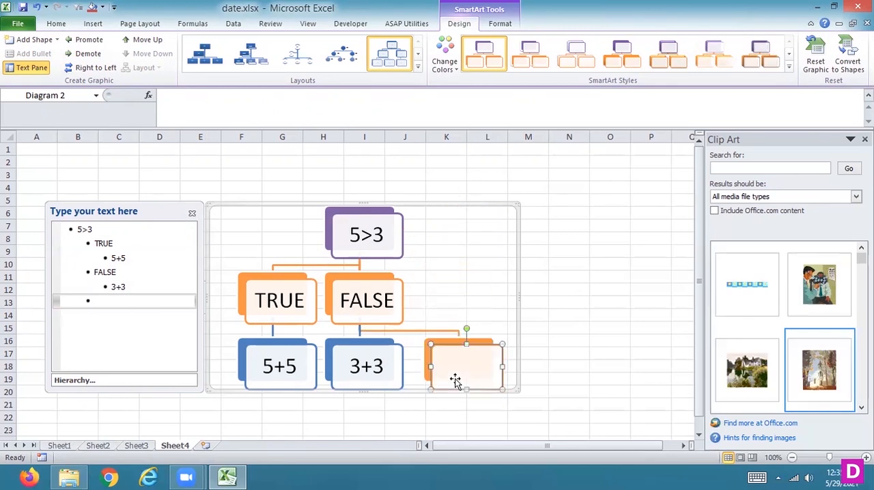
left_click_drag(454, 378, 449, 312)
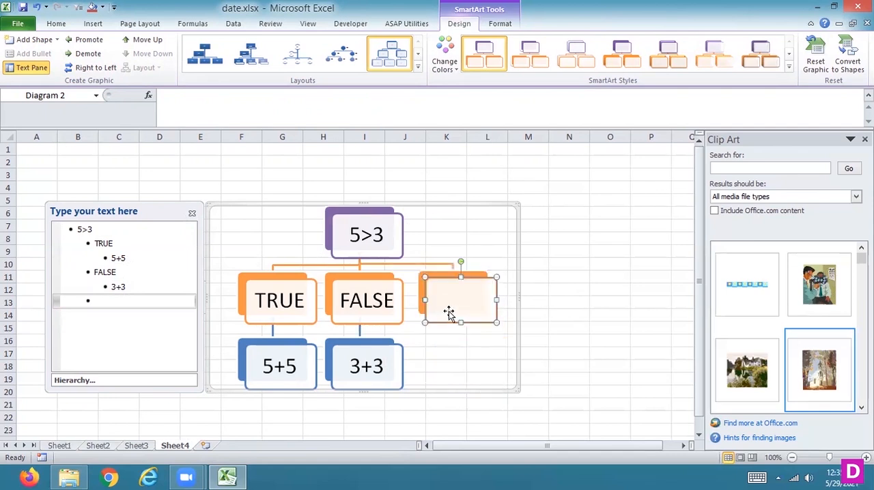
key("Delete")
left_click(390, 243)
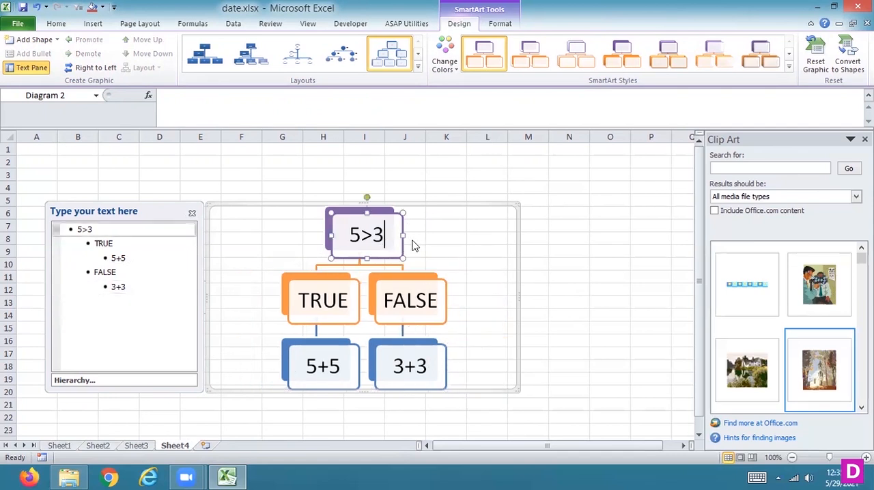
left_click(21, 40)
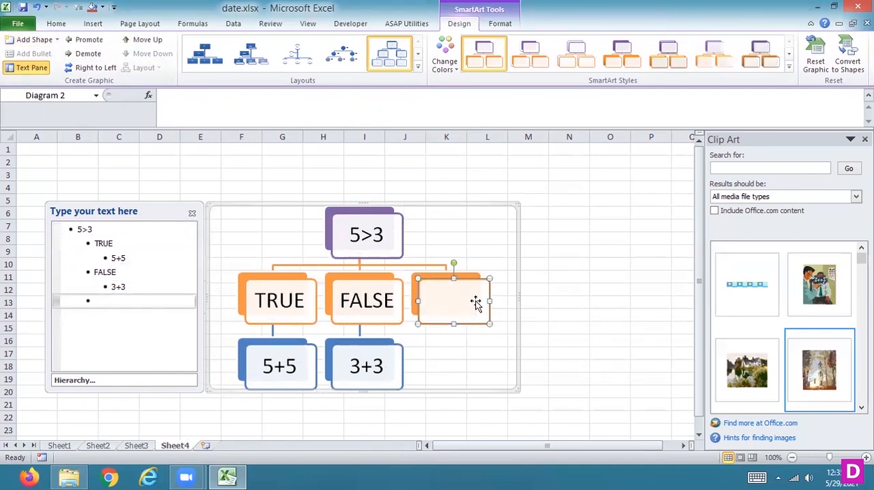
key("Delete")
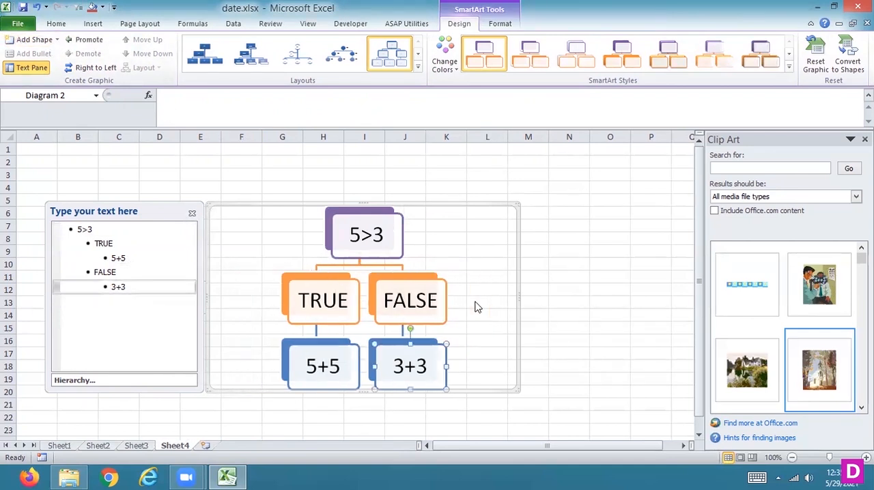
- Add an empty top-level box before the 5>3 box in the hierarchy
right_click(391, 225)
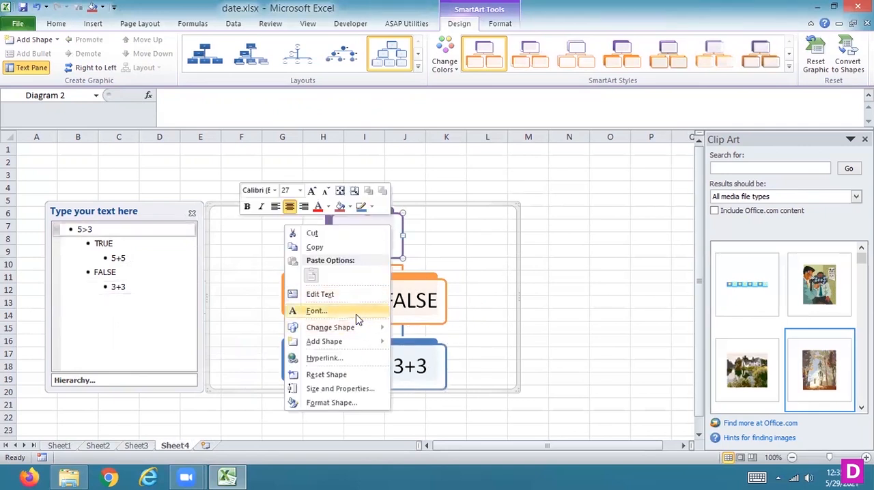
mouse_move(347, 343)
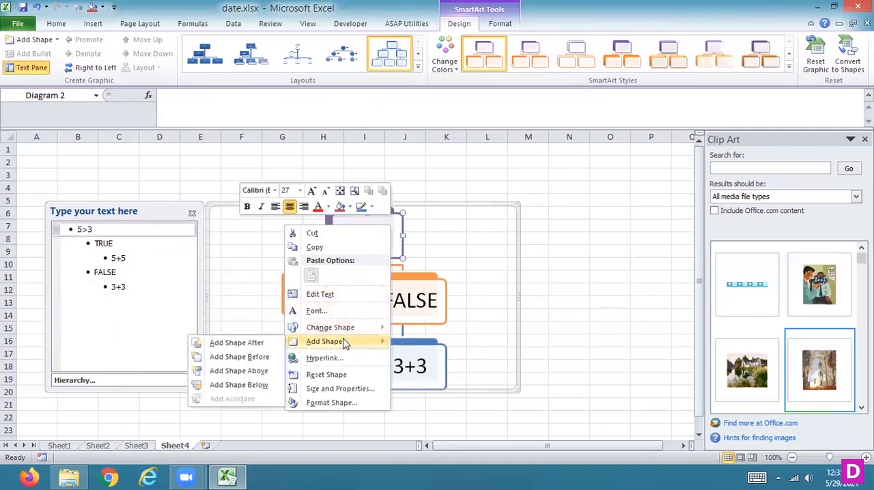
left_click(239, 357)
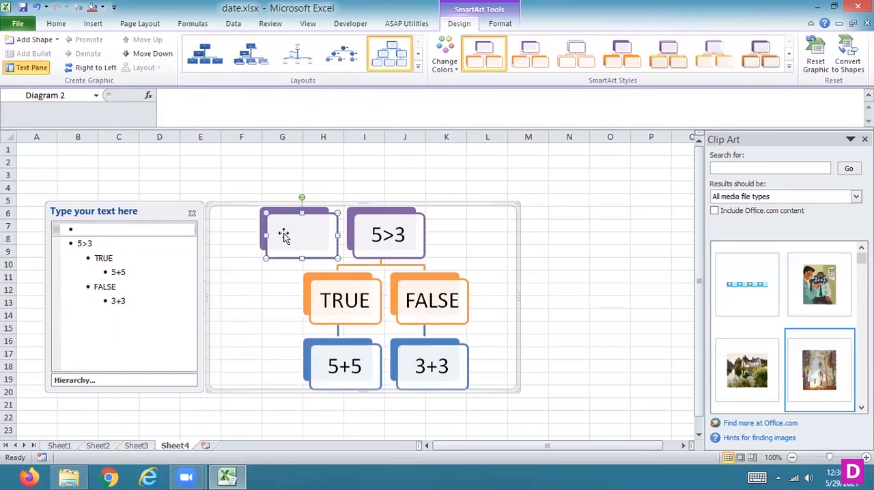
- Delete the empty top-level box beside 5>3 and recolour the hierarchy with the last orange Accent 6 scheme
left_click_drag(287, 236, 242, 237)
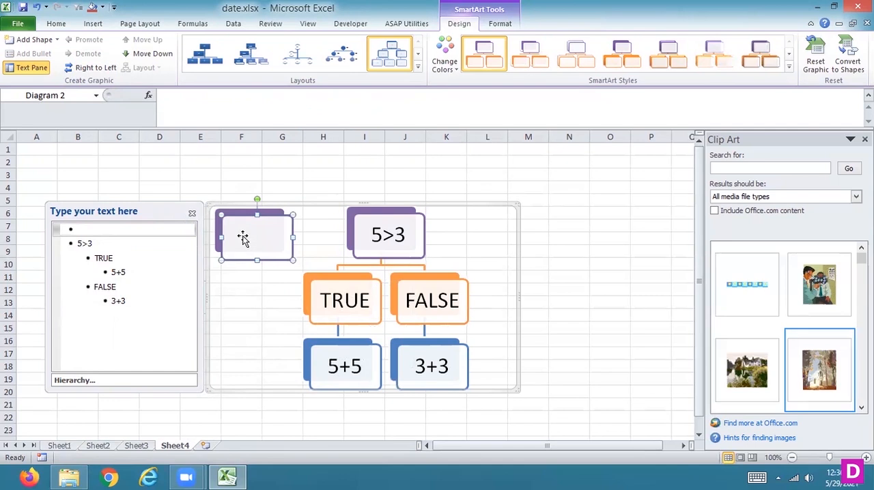
key("Delete")
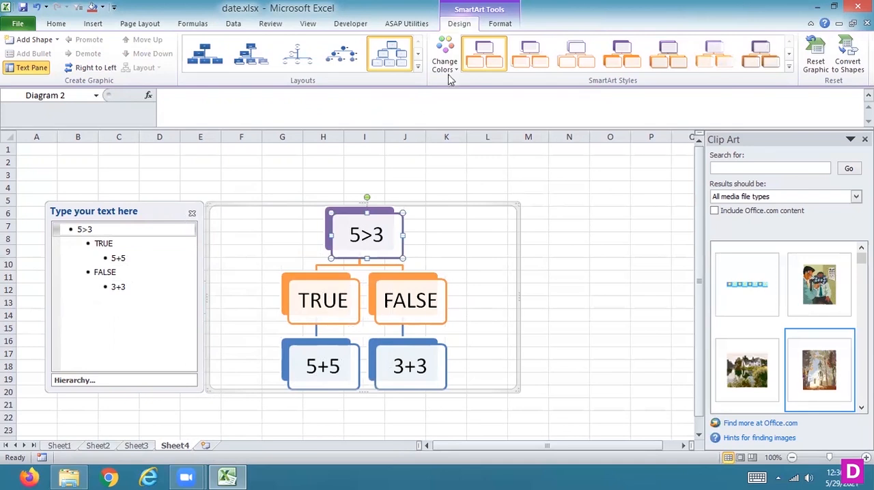
left_click(445, 65)
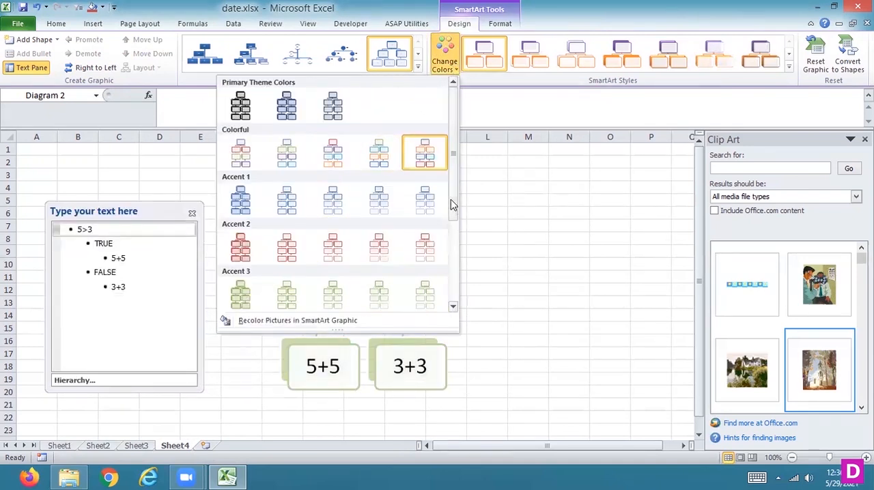
scroll(451, 205, "down", 5)
left_click(426, 294)
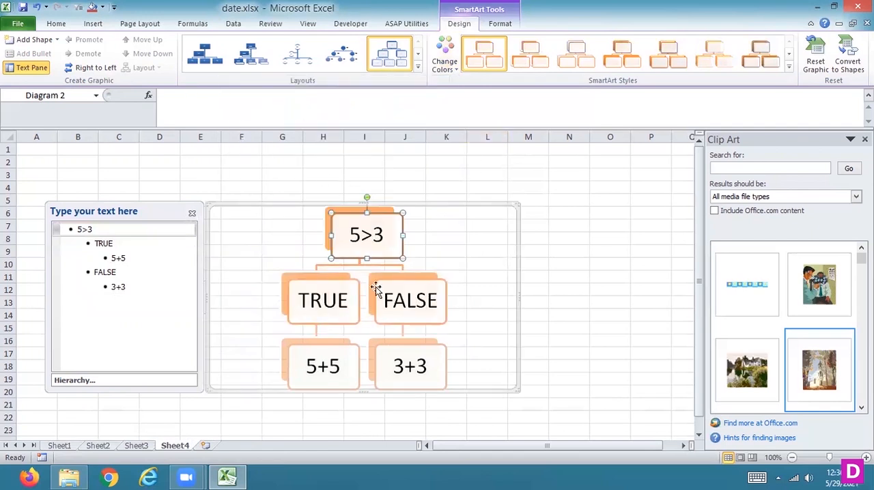
- Try flipping the hierarchy right to left and back, and promoting the 5+5 box one level and demoting it
left_click(415, 367)
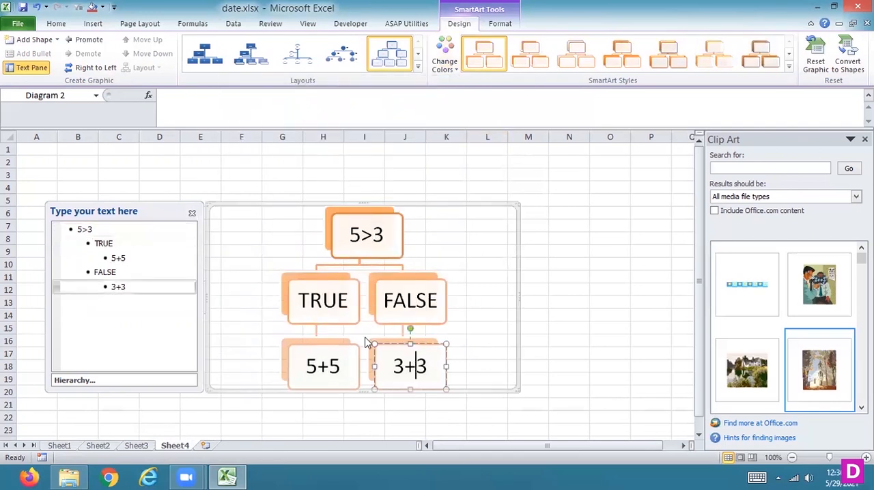
left_click(87, 69)
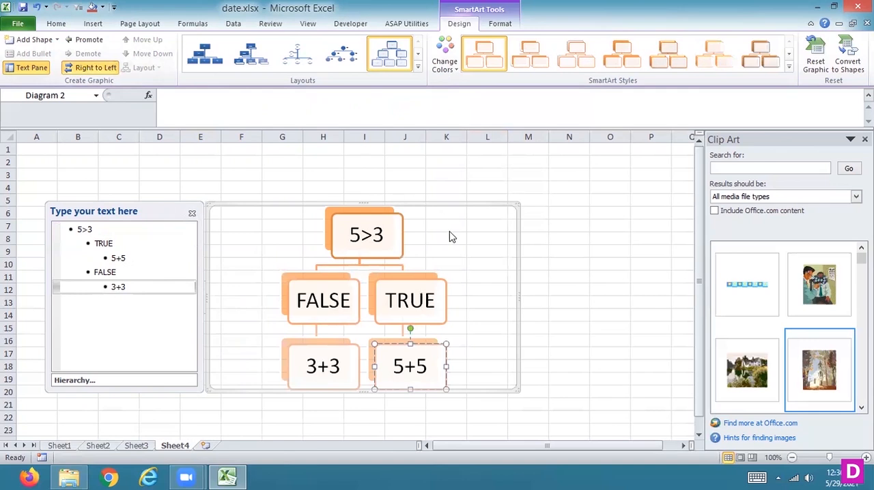
left_click(387, 351)
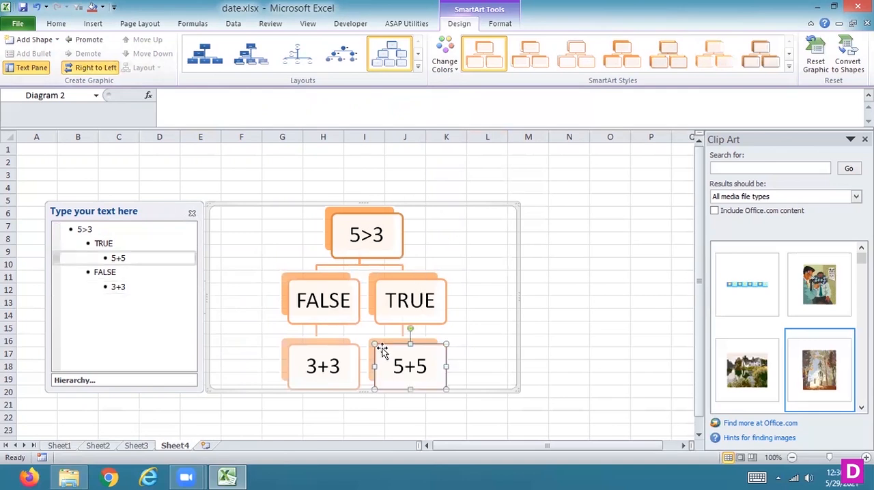
left_click(76, 71)
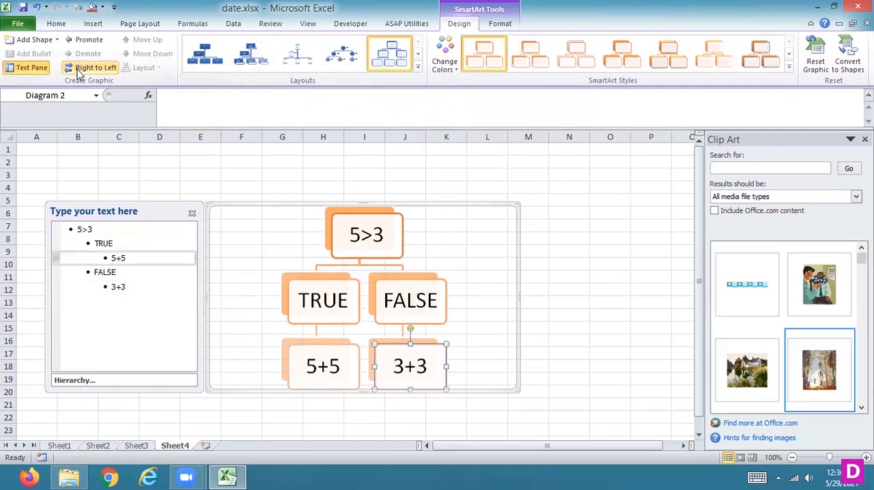
left_click(89, 40)
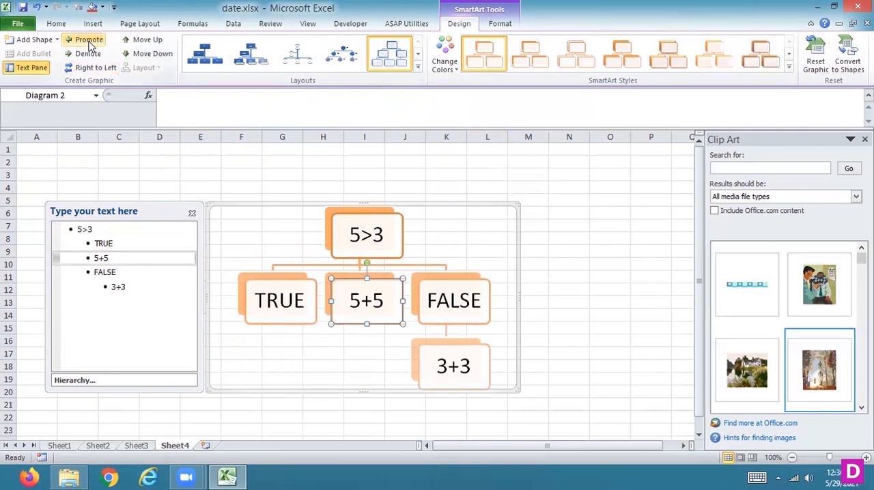
left_click(86, 55)
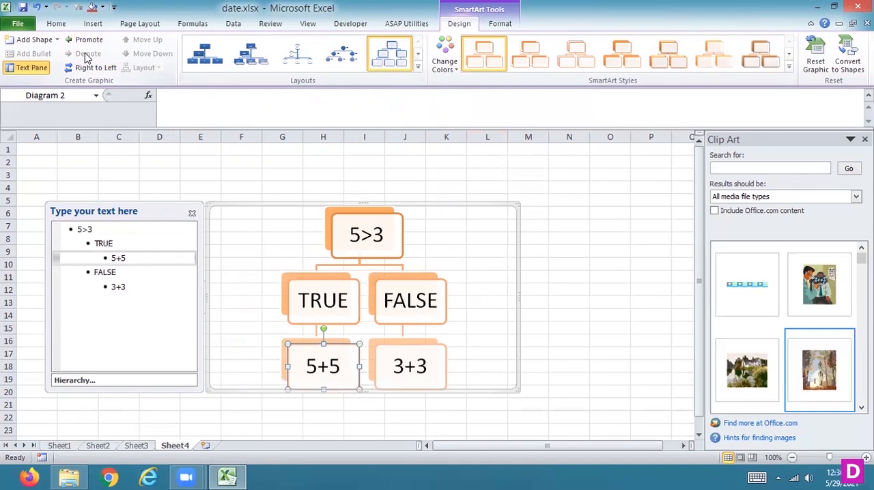
- Hide the text pane of the hierarchy diagram
left_click(192, 215)
left_click(444, 63)
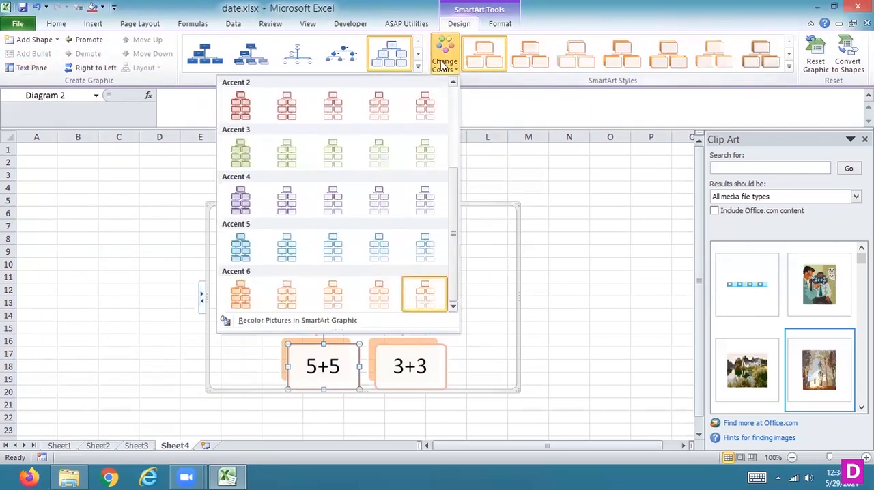
key("Escape")
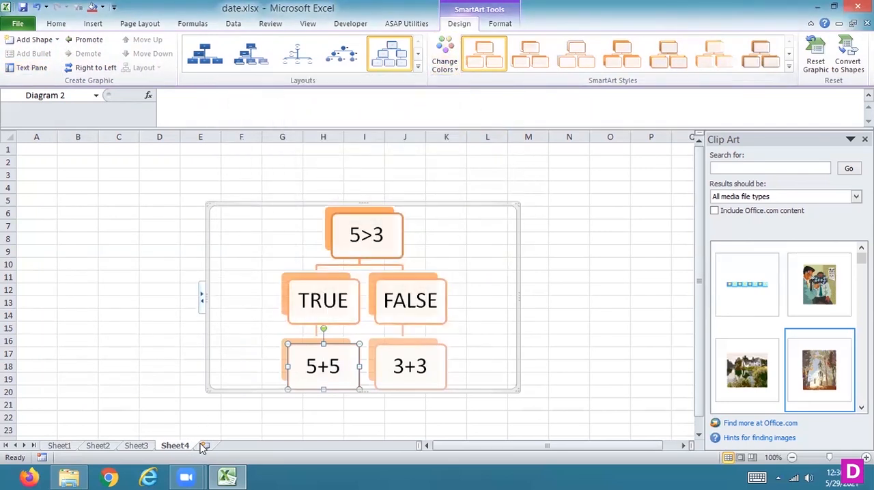
- Add a new worksheet and insert the Relationship SmartArt graphic with an up arrow and a down arrow beside text
left_click(205, 446)
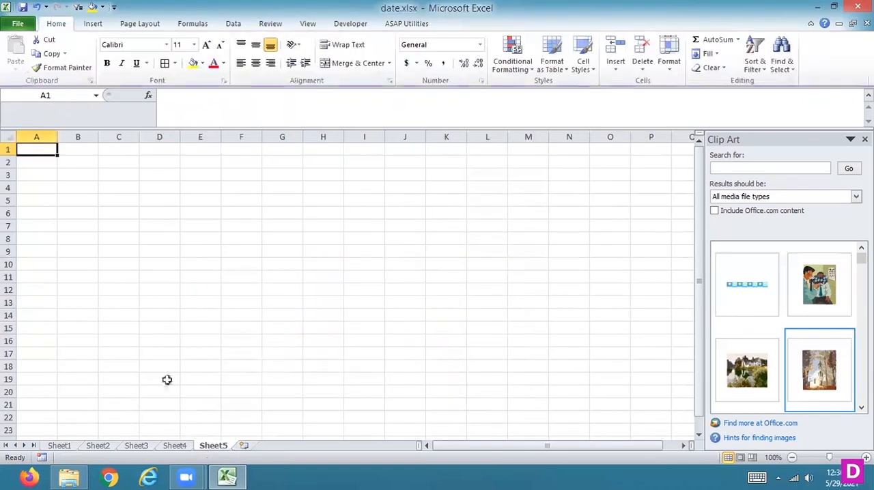
left_click(94, 24)
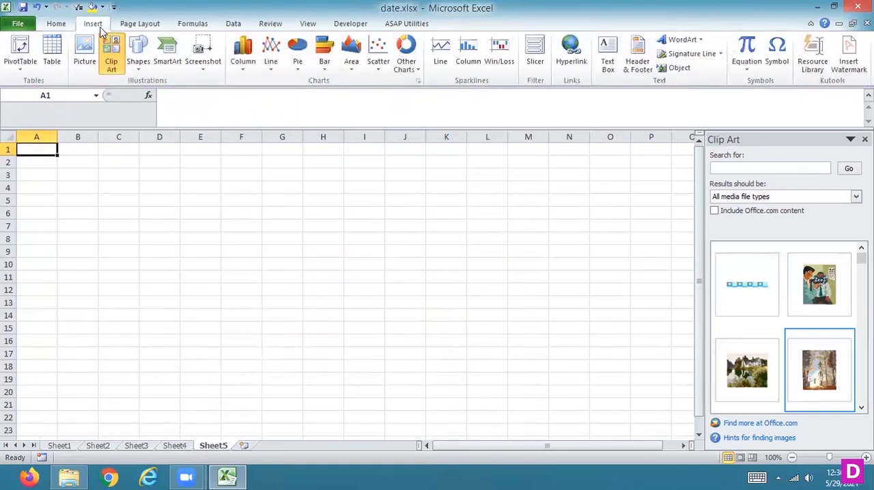
left_click(139, 65)
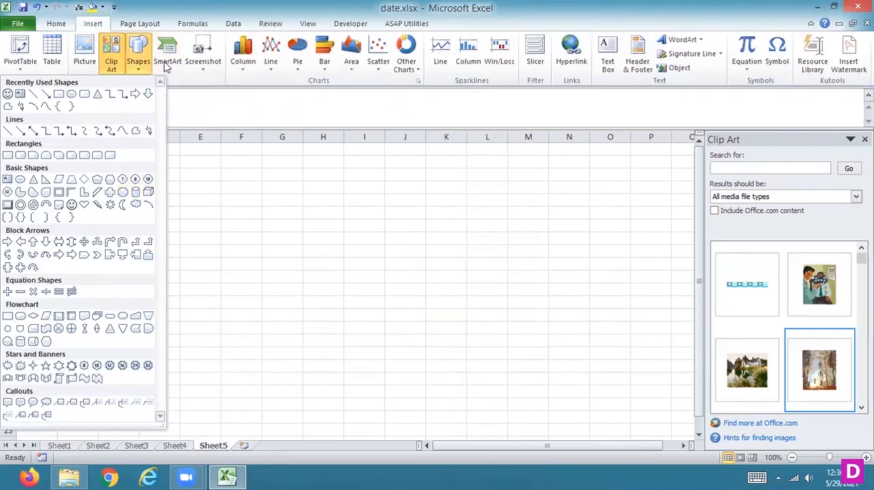
left_click(167, 62)
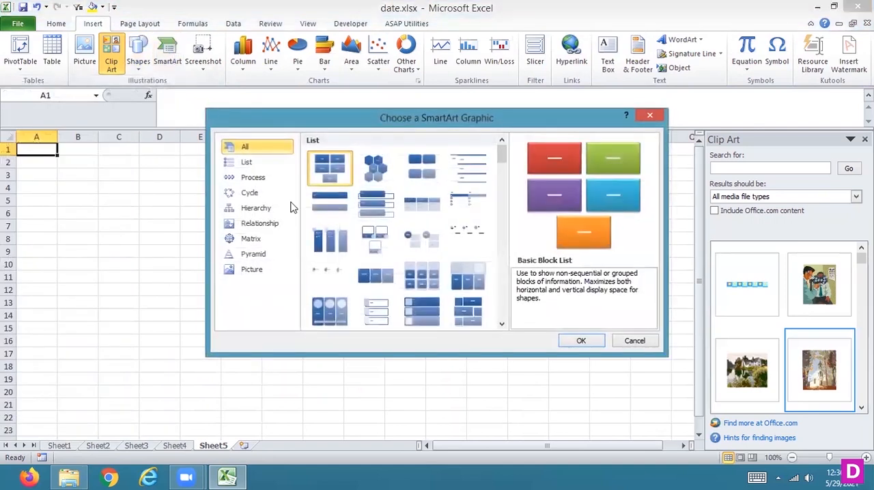
left_click(275, 226)
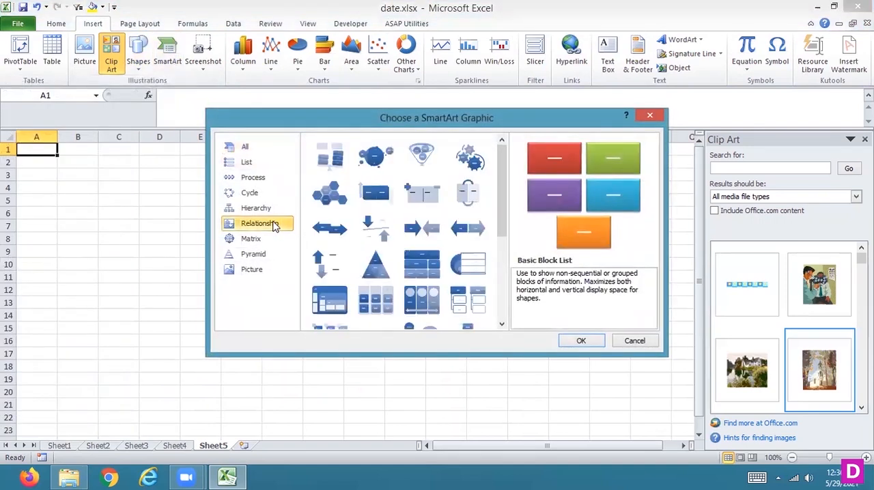
left_click(345, 269)
left_click(579, 340)
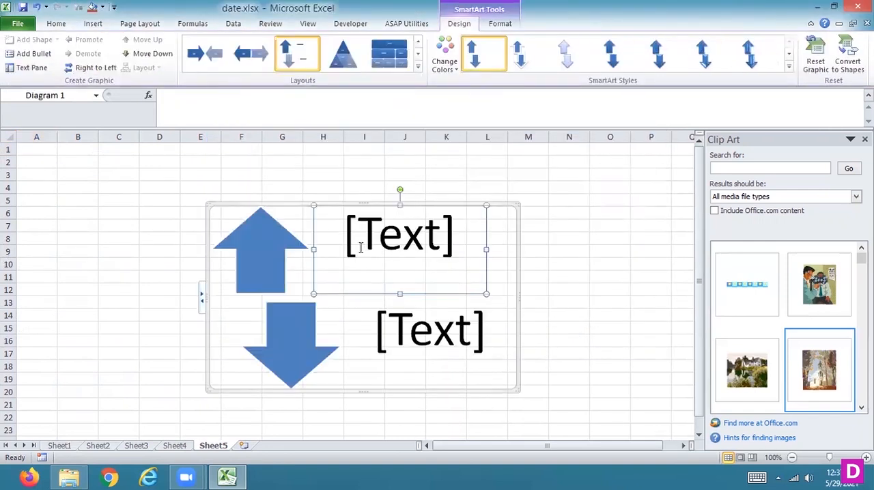
- Change the SmartArt layout to the segmented triangle, and replace it with the ring of four circles around a central circle
left_click(399, 231)
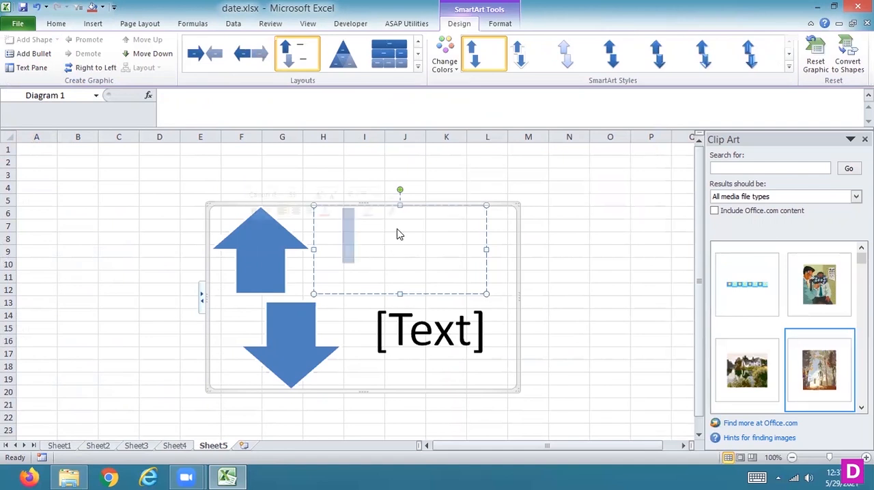
left_click(344, 60)
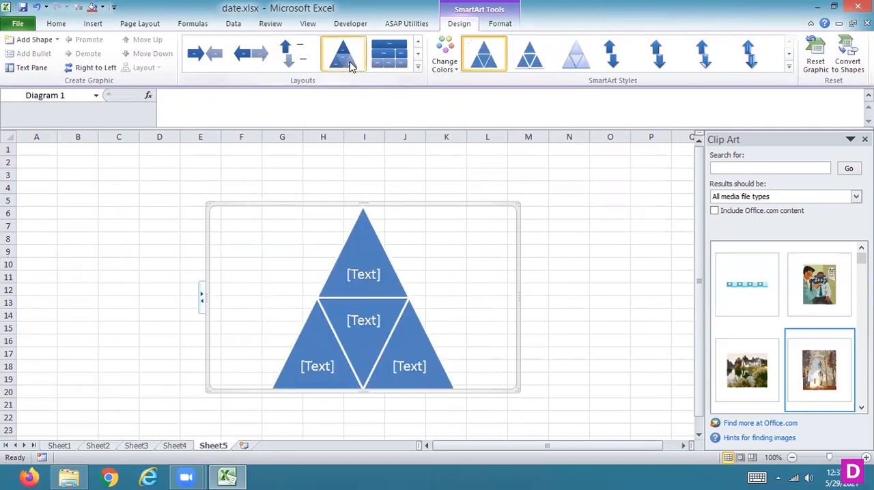
left_click(417, 66)
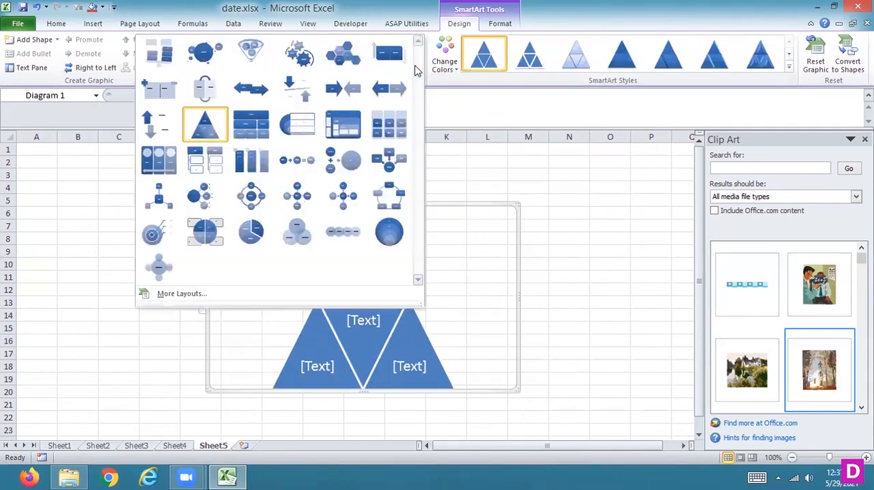
left_click(251, 202)
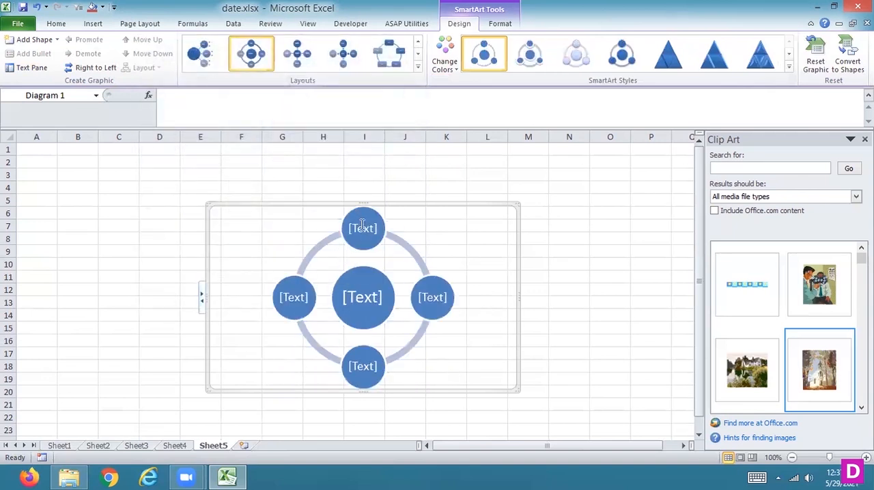
- Label the outer circles INPUT, SCHEDULE, WORKING and OUTPUT clockwise from the uppermost one, and the central circle PROCESS
left_click(362, 229)
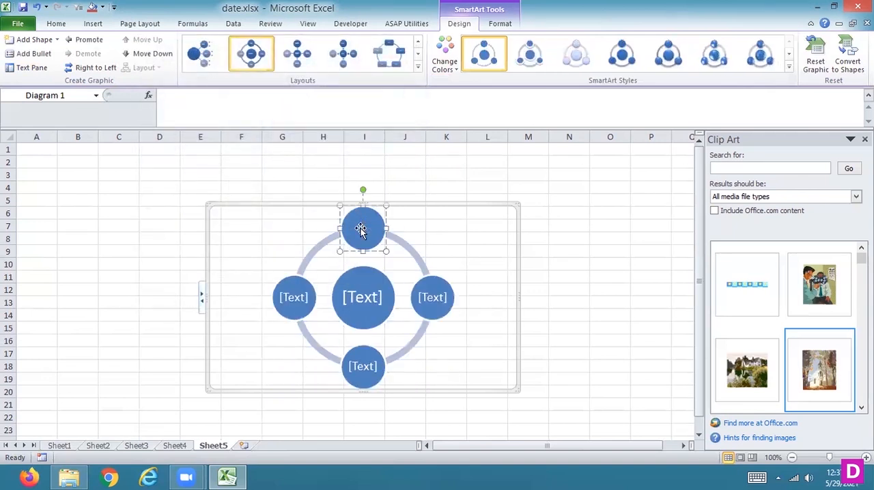
type("INPUT")
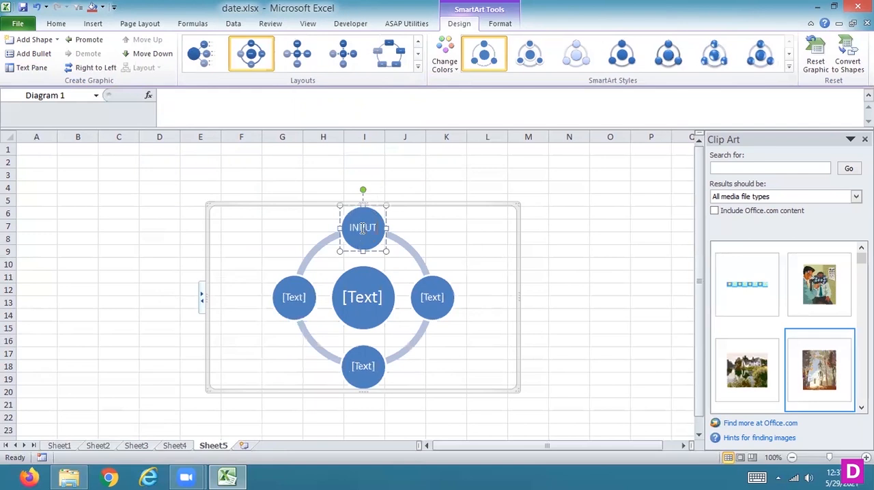
left_click(435, 298)
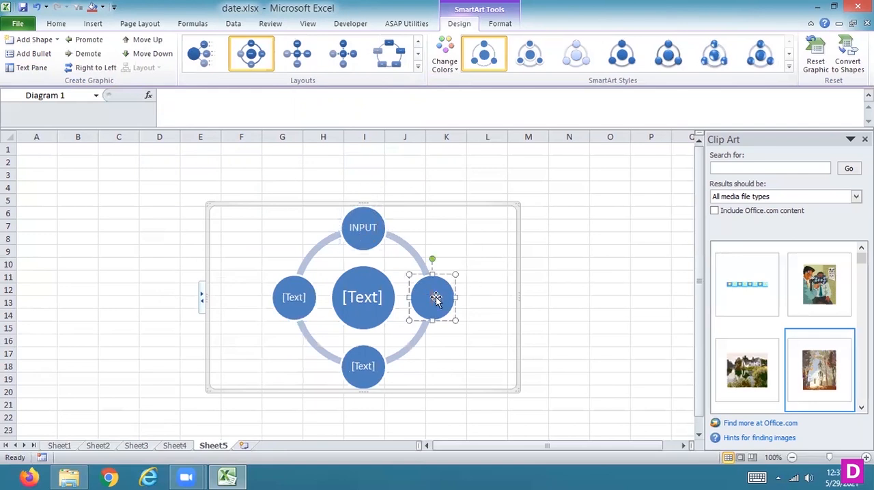
type("SCHEDULE")
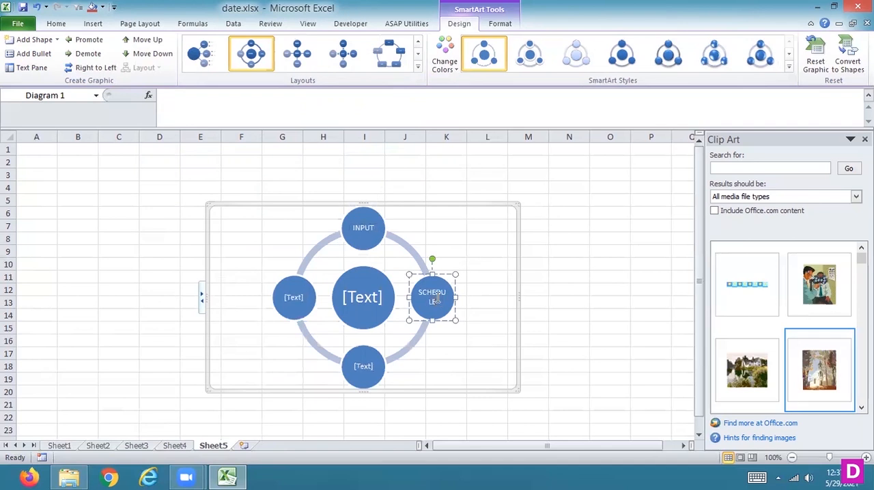
left_click(358, 370)
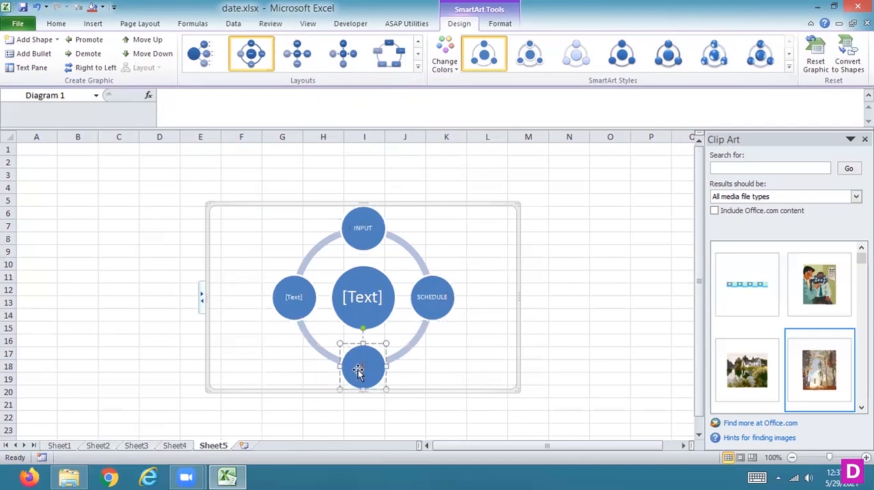
type("WORKING")
left_click(300, 301)
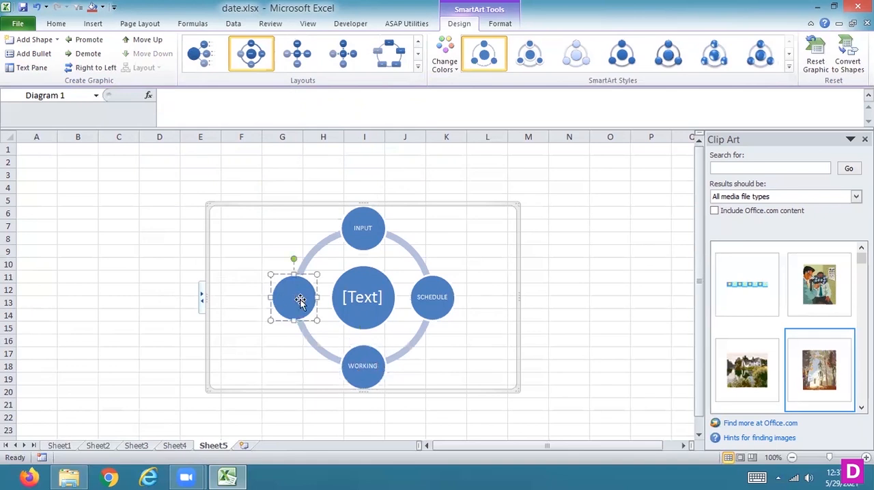
type("OUTPUT")
left_click(375, 299)
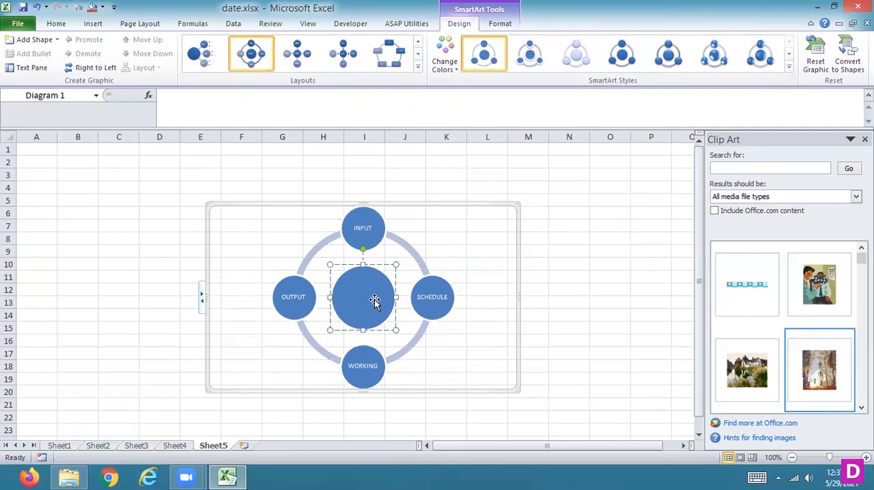
type("ROCESS")
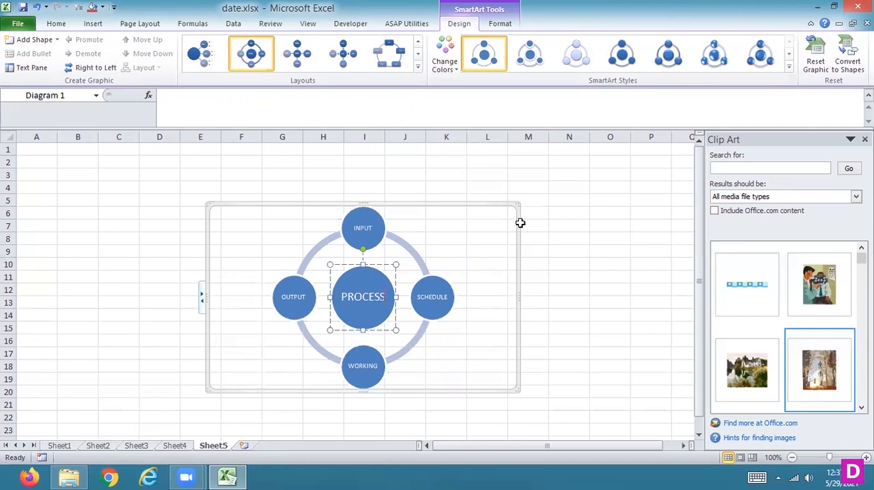
- Recolour the circle diagram with the green, purple and blue Colorful scheme, and replace it with the fading green Accent 3 scheme
left_click(449, 72)
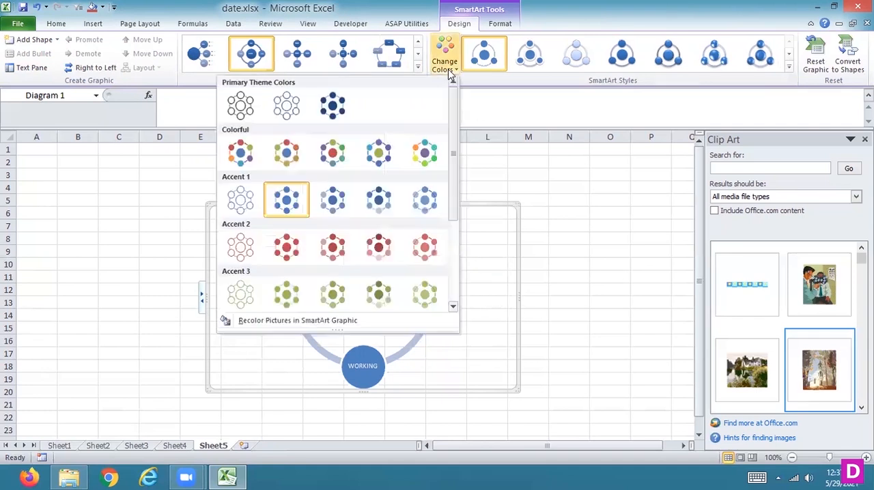
left_click(378, 157)
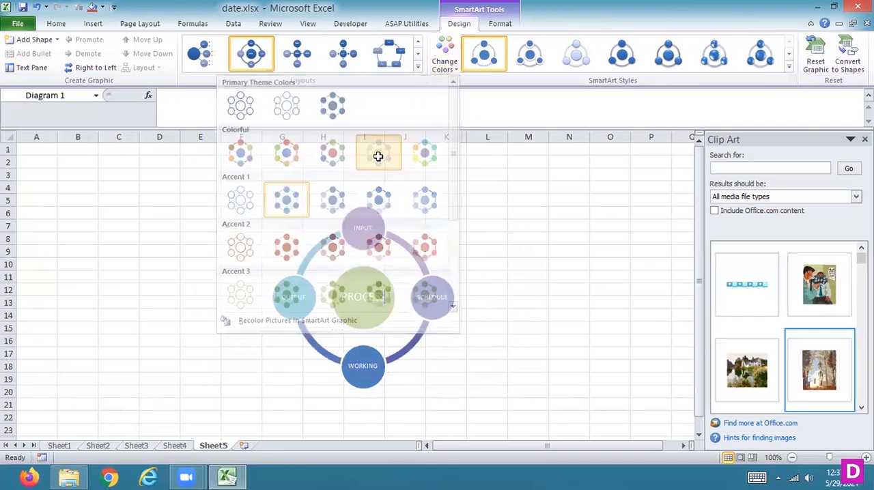
left_click(449, 71)
left_click(424, 294)
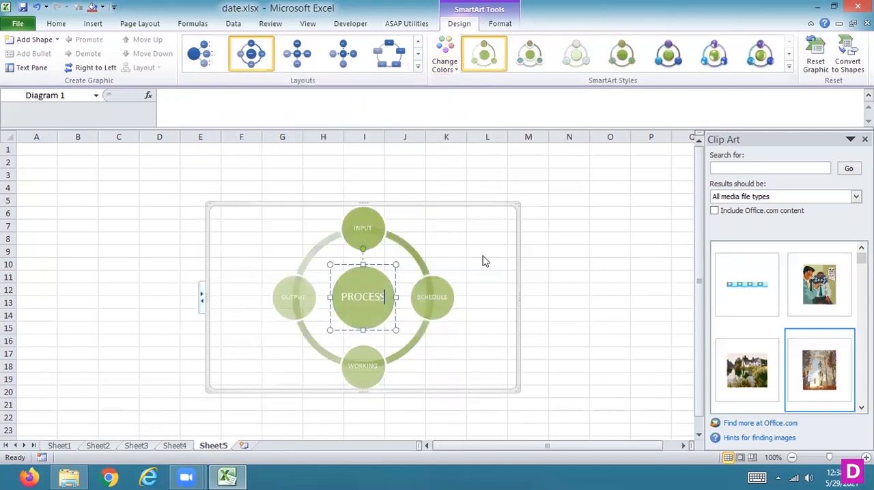
- Apply a glossy bevelled SmartArt style to the circle diagram, and replace it with a tilted 3-D style with thick discs
left_click(759, 60)
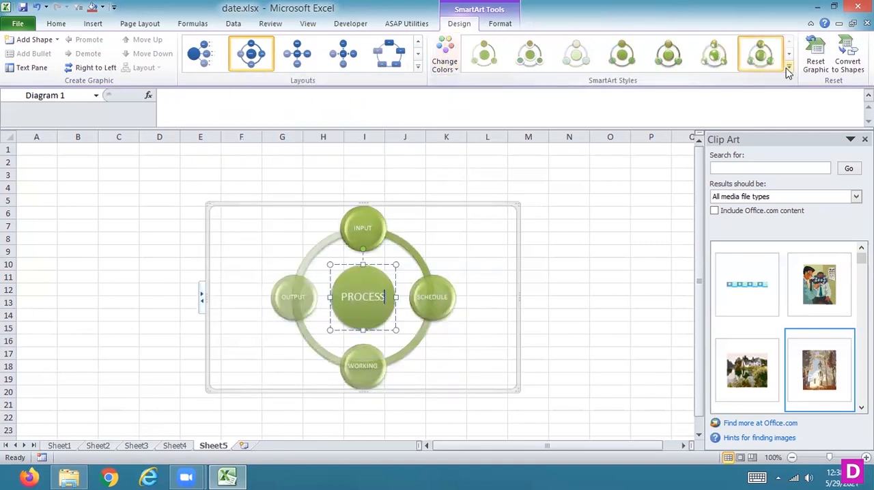
left_click(789, 66)
left_click(524, 158)
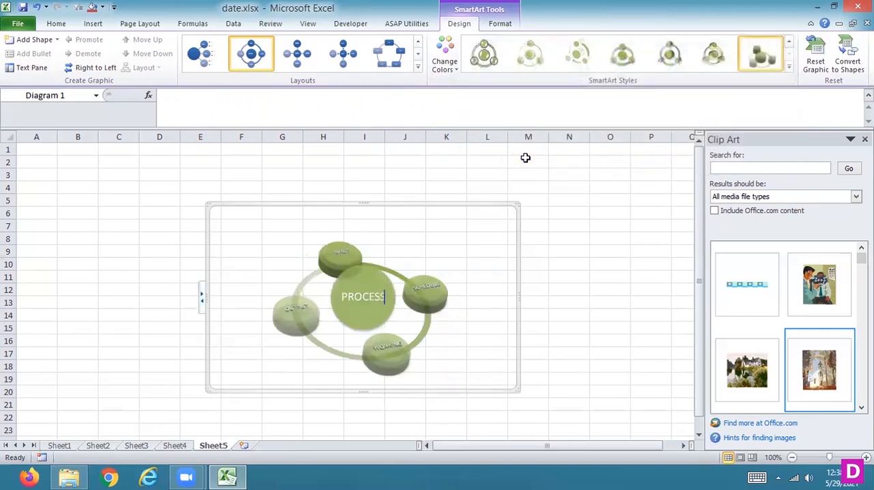
- Recolour the circle diagram with the fading red Accent 2 scheme, and change its layout to the quartered circle with corner text boxes
left_click(442, 65)
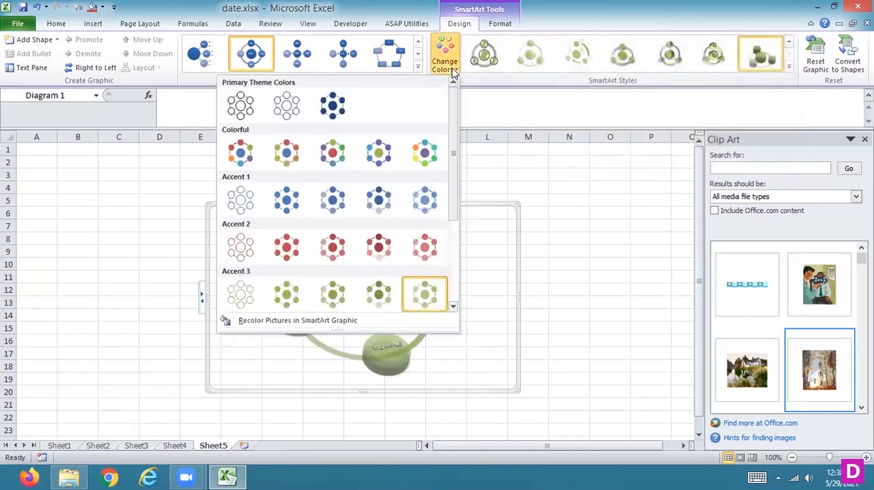
left_click(431, 256)
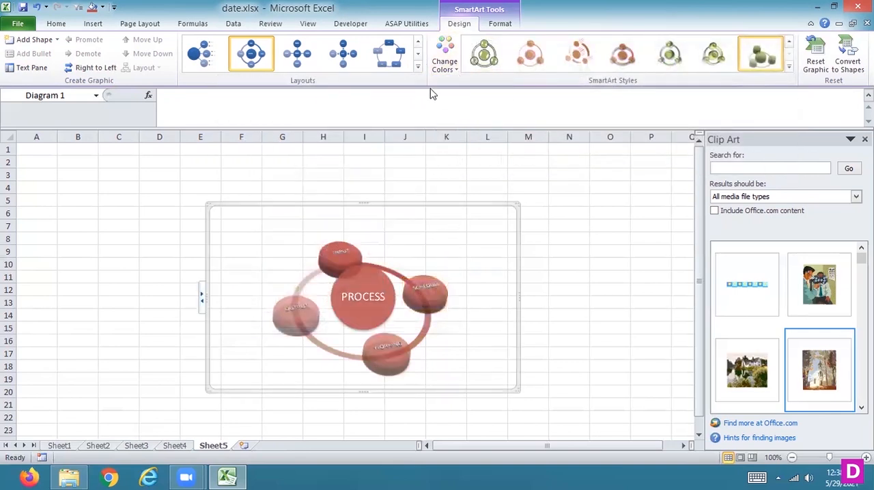
left_click(418, 66)
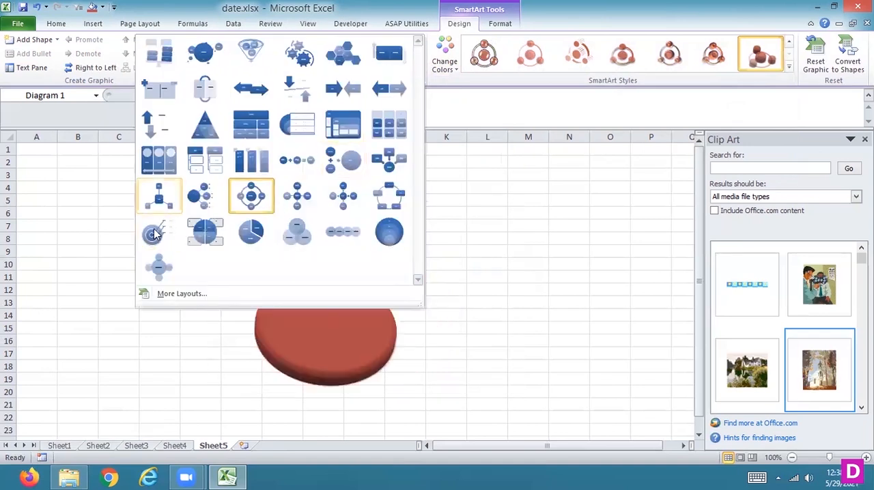
left_click(198, 232)
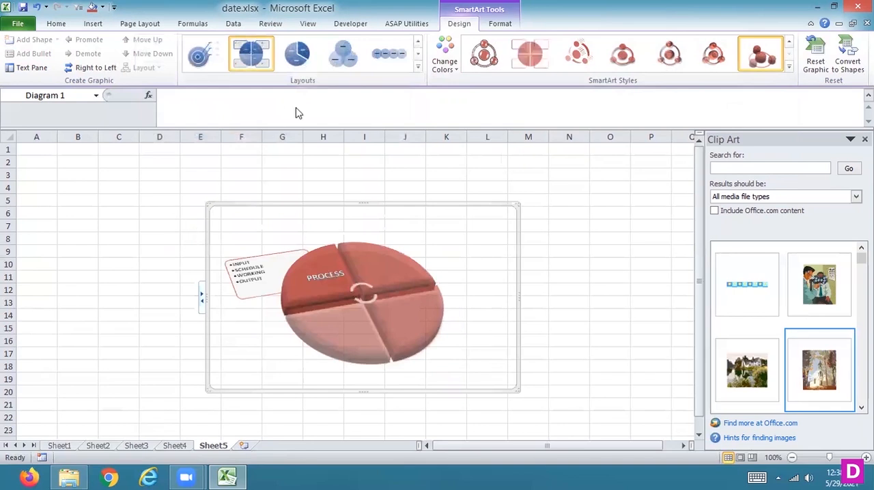
- Change the SmartArt layout to the basic pie, and try several glossy and 3-D SmartArt styles on it
left_click(297, 61)
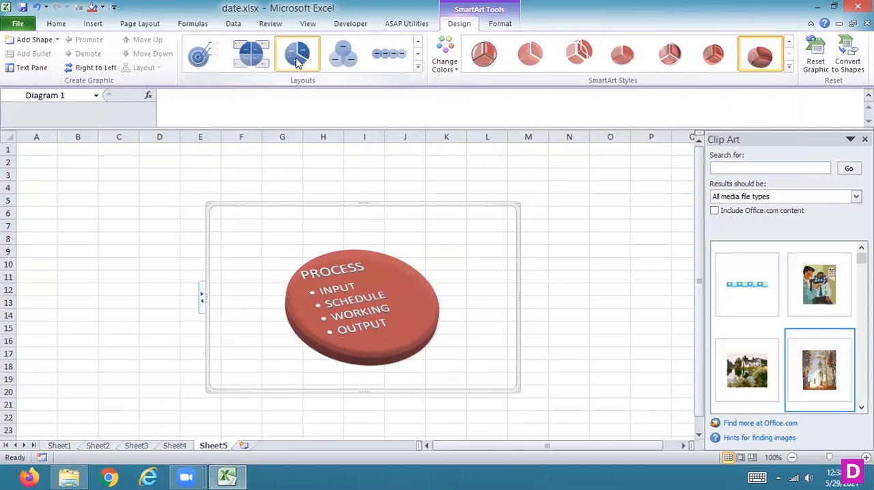
left_click(489, 60)
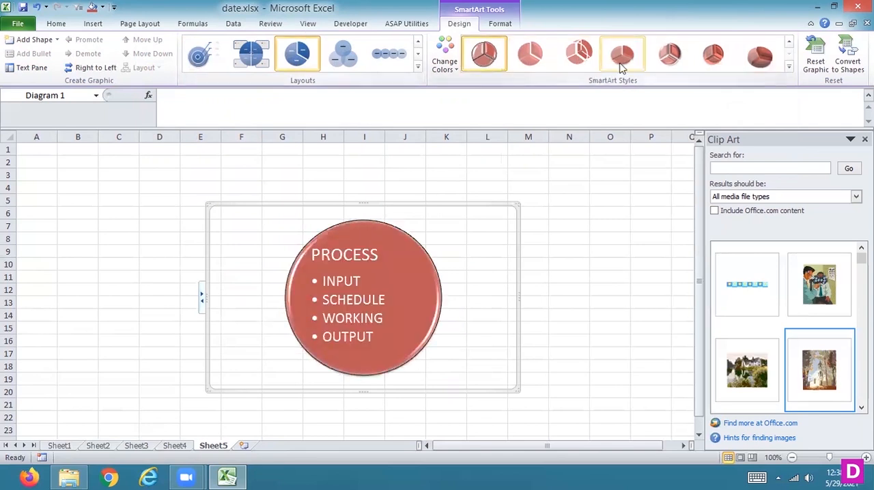
left_click(668, 60)
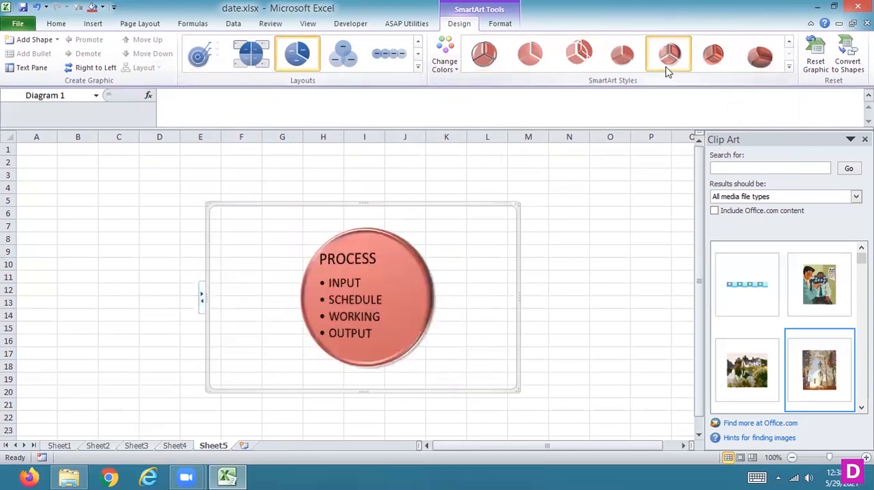
left_click(713, 59)
left_click(758, 61)
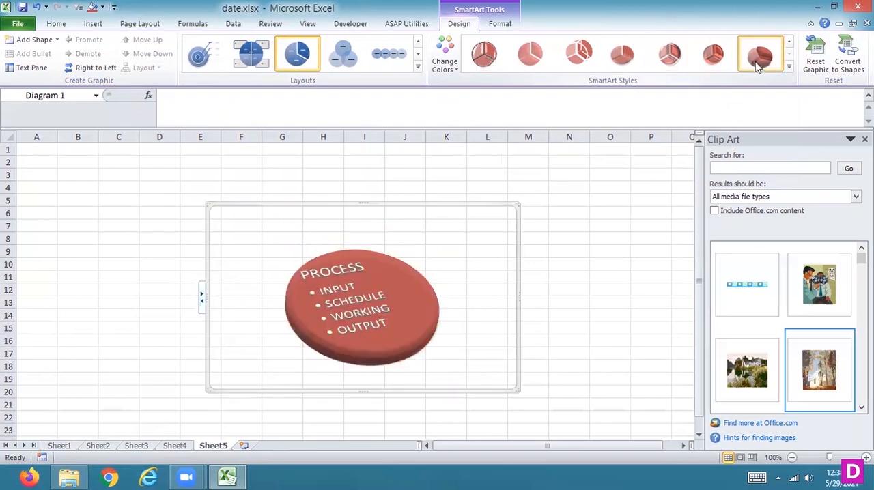
- Try the row of overlapping circles and the Stacked Venn, and replace them with the layout of four circles overlapping a central circle
left_click(384, 67)
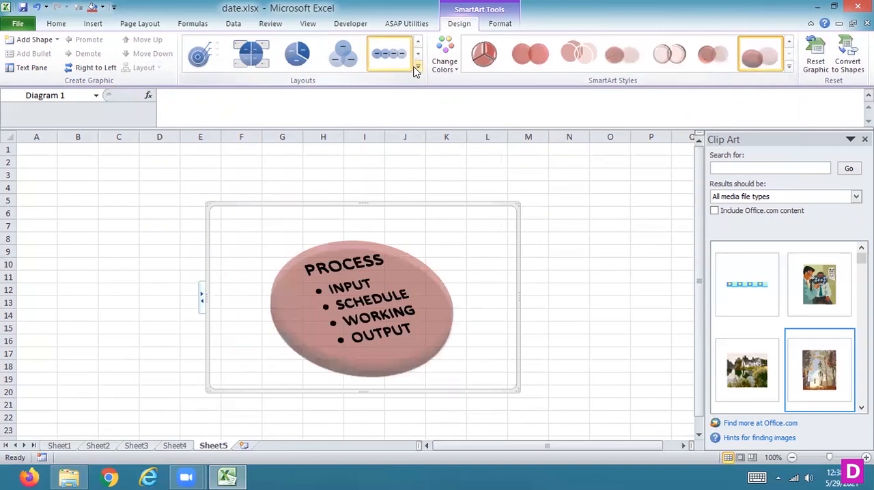
left_click(416, 67)
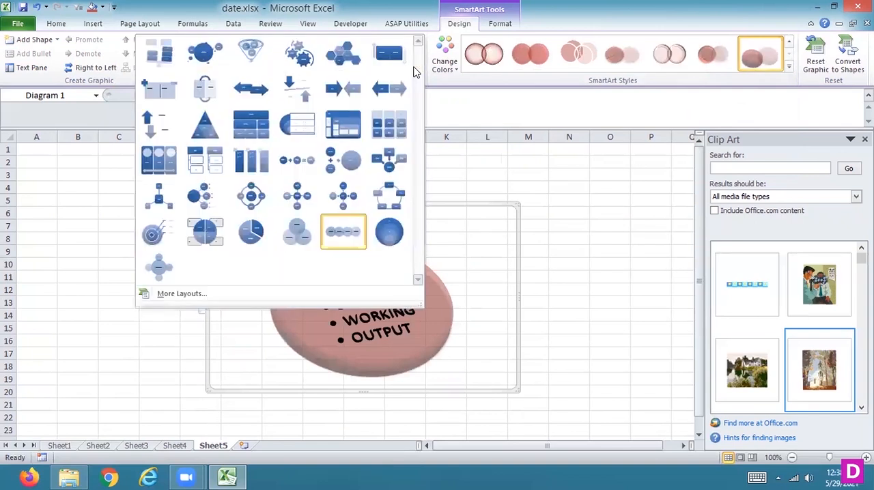
left_click(399, 235)
left_click(258, 56)
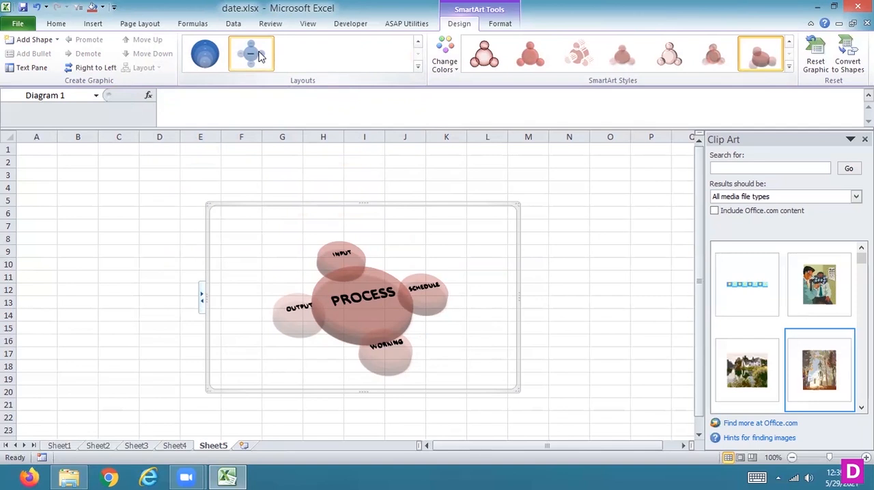
- Recolour the overlapping-circle diagram with a green Accent 3 scheme, and change its layout to a titled block containing four boxes
left_click(454, 74)
left_click(333, 295)
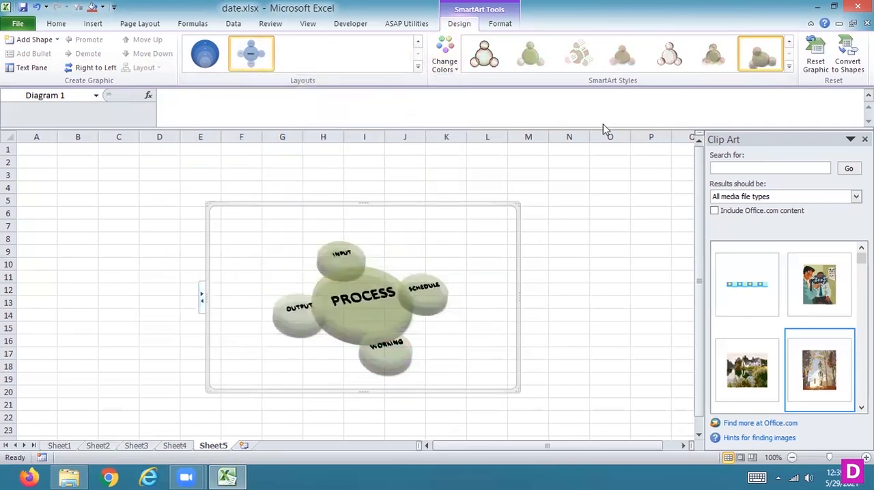
left_click(418, 42)
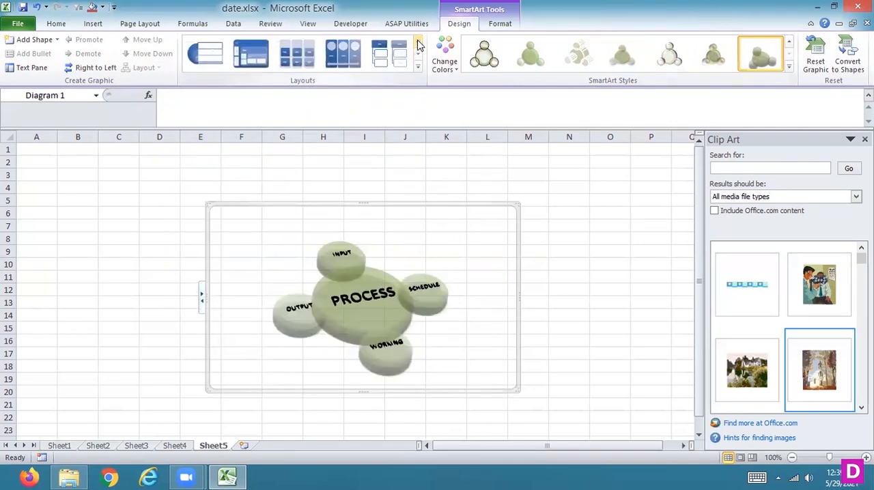
left_click(265, 59)
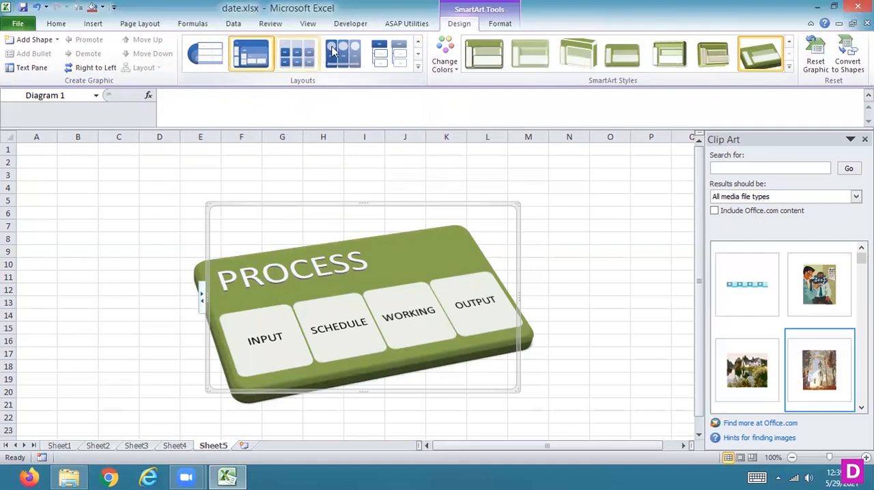
- Apply a bevelled perspective SmartArt style to the titled block diagram, and replace it with the tilted 3-D slab style
left_click(717, 68)
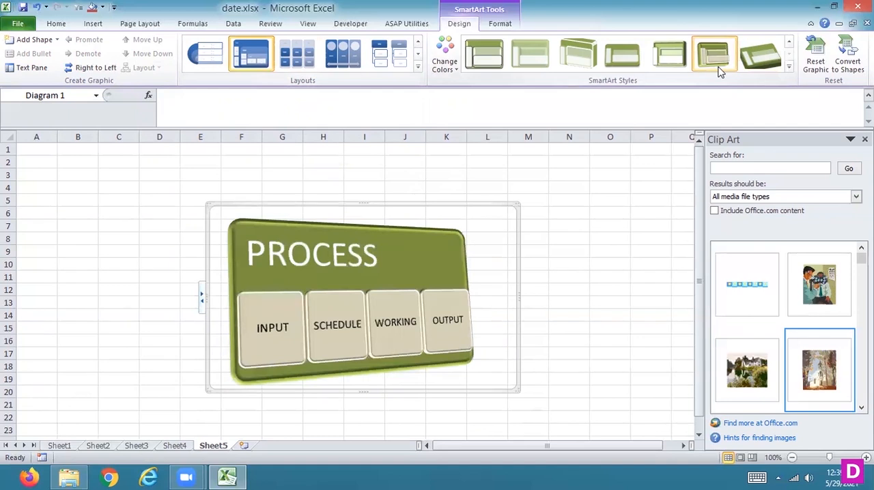
left_click(790, 69)
left_click(525, 152)
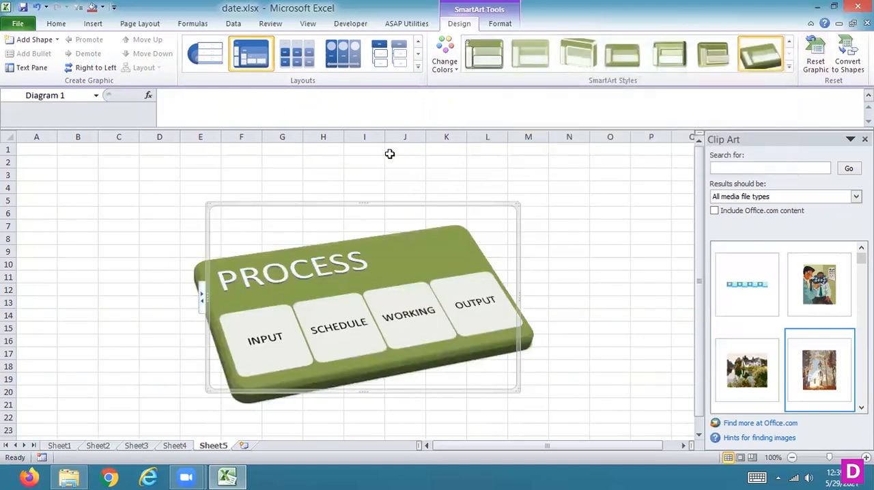
- Change the SmartArt layout to the picture list with a double-headed arrow, and replace it with the Stacked Venn
left_click(347, 60)
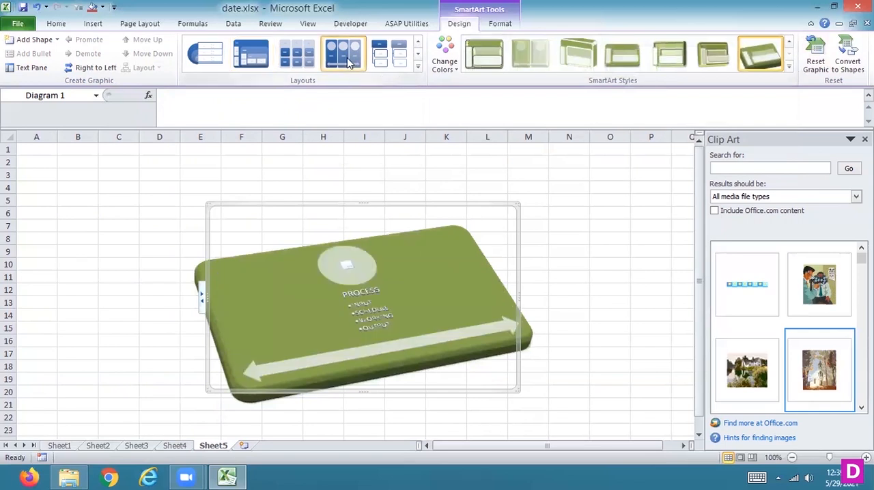
left_click(417, 66)
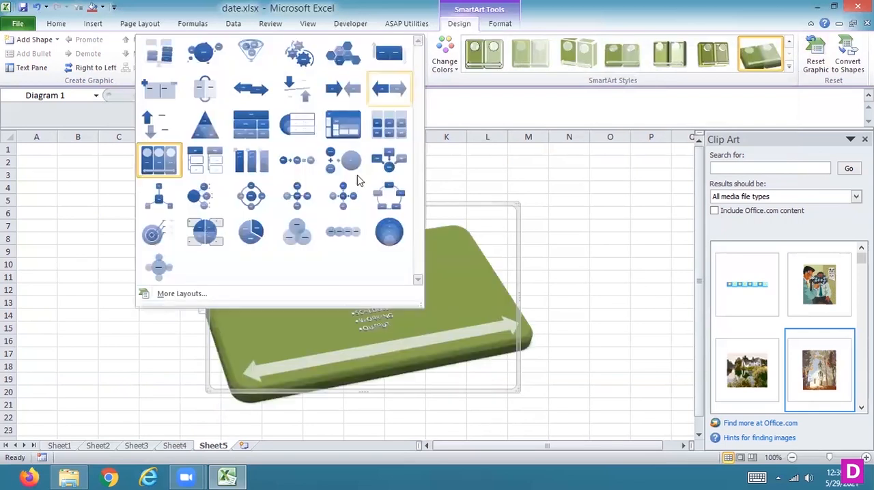
left_click(387, 232)
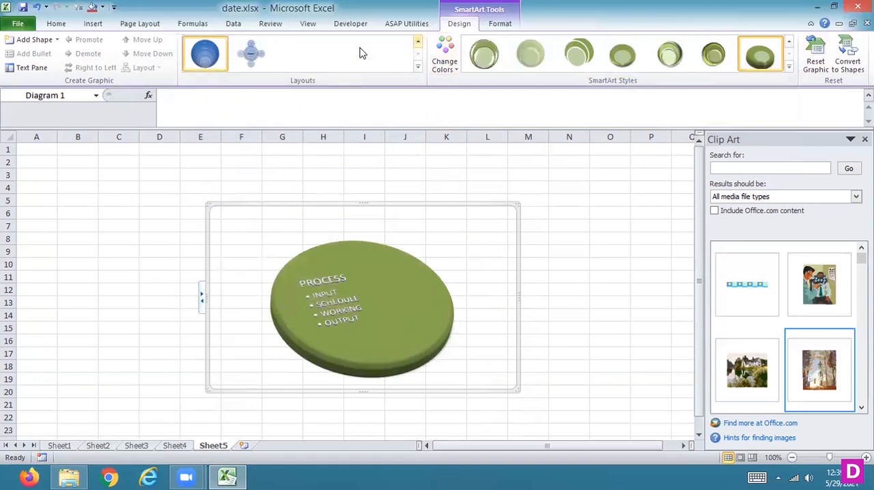
- Look through the SmartArt categories, insert a Continuous Block Process graphic on Sheet5, and undo the insertion
left_click(101, 24)
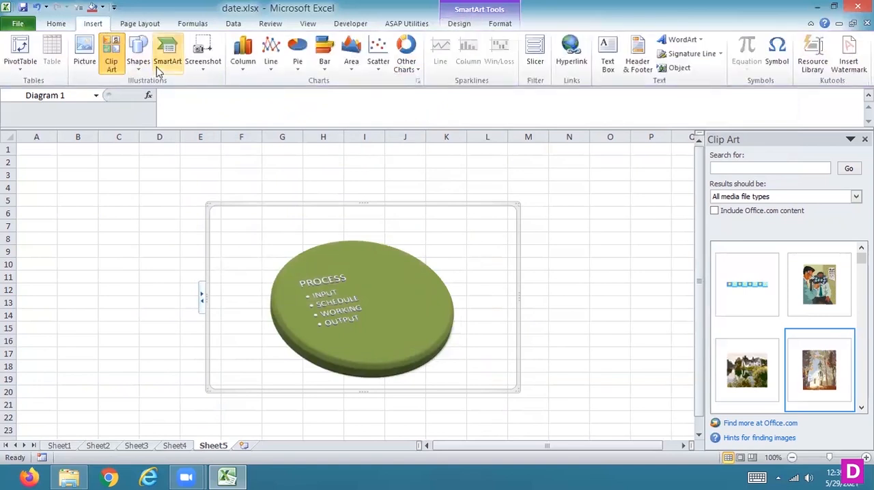
left_click(168, 61)
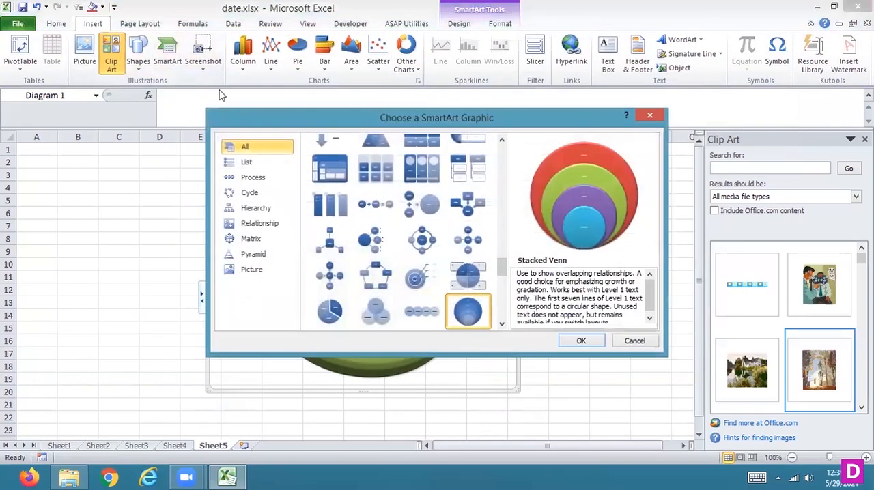
left_click(247, 272)
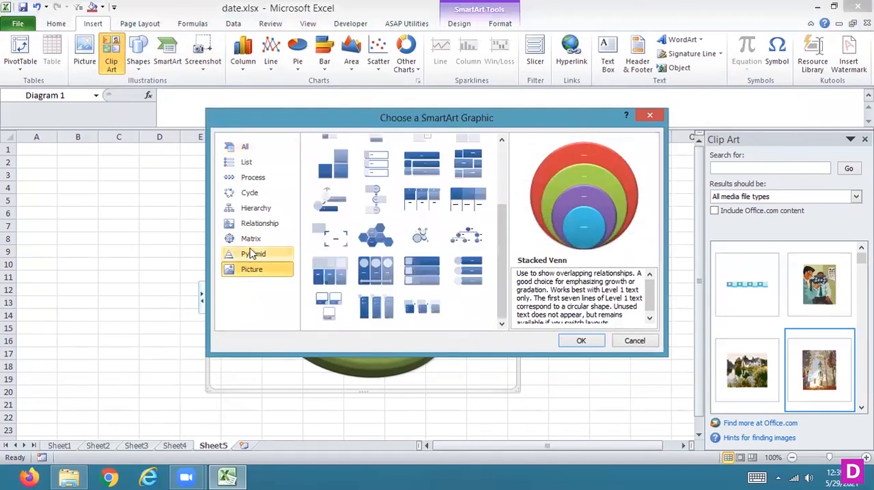
left_click(245, 209)
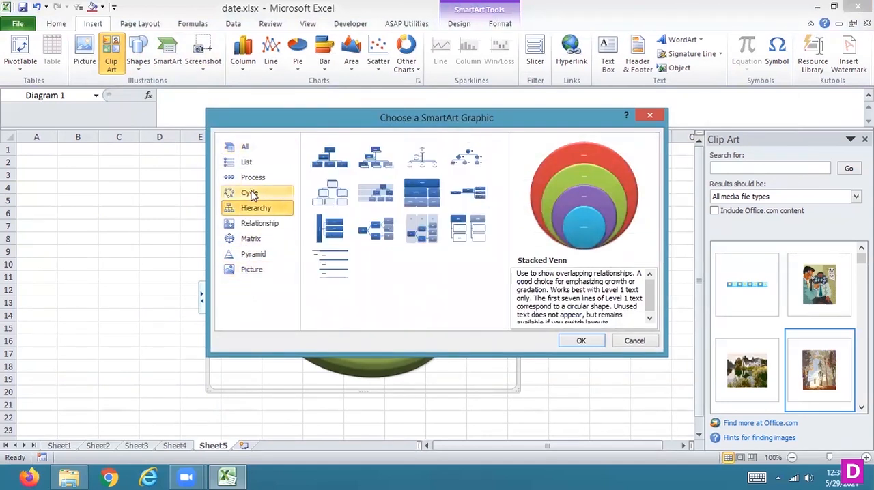
left_click(260, 195)
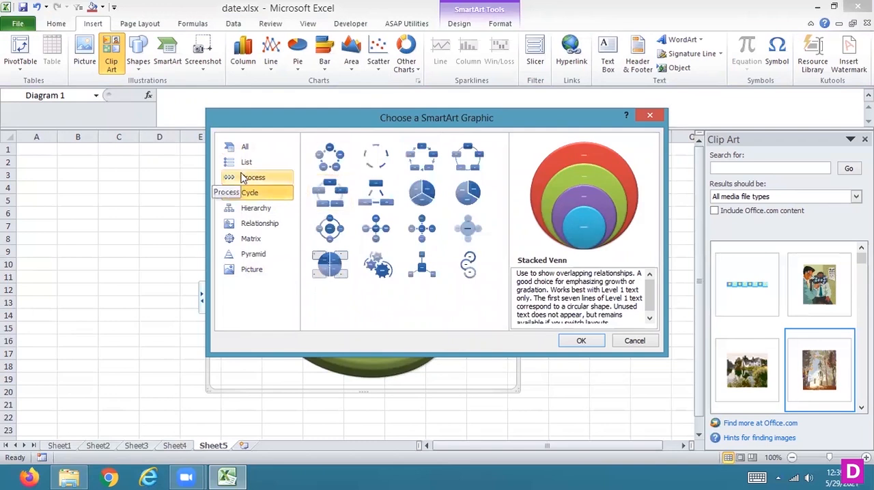
left_click(242, 177)
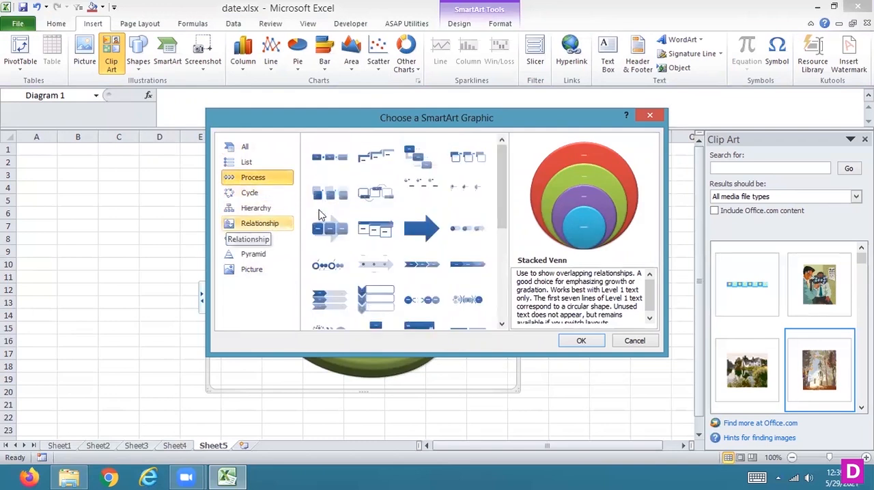
left_click(331, 239)
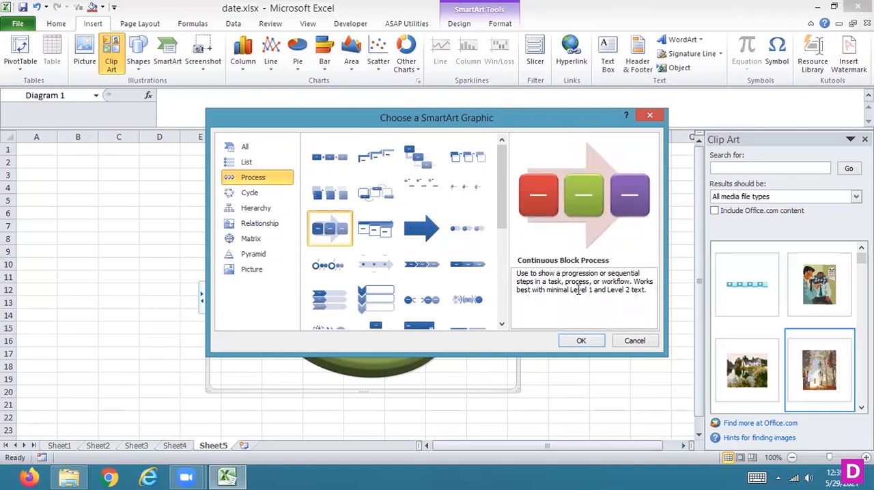
left_click(579, 341)
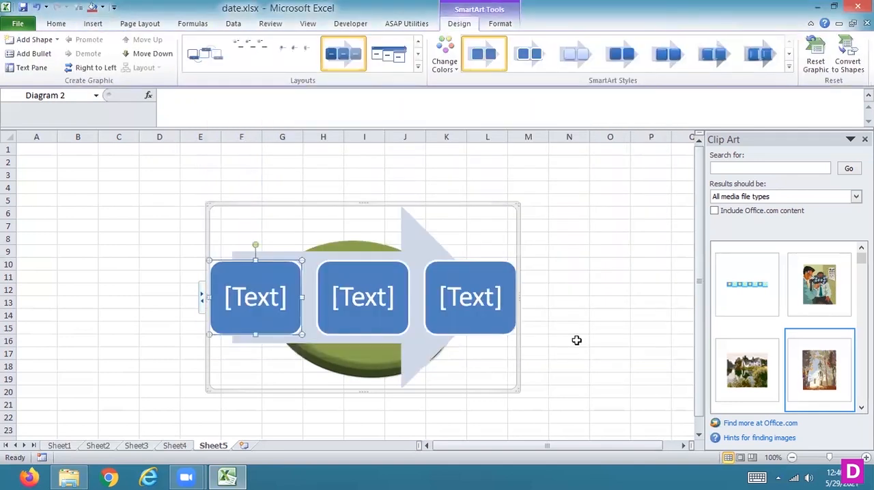
key("ctrl+z")
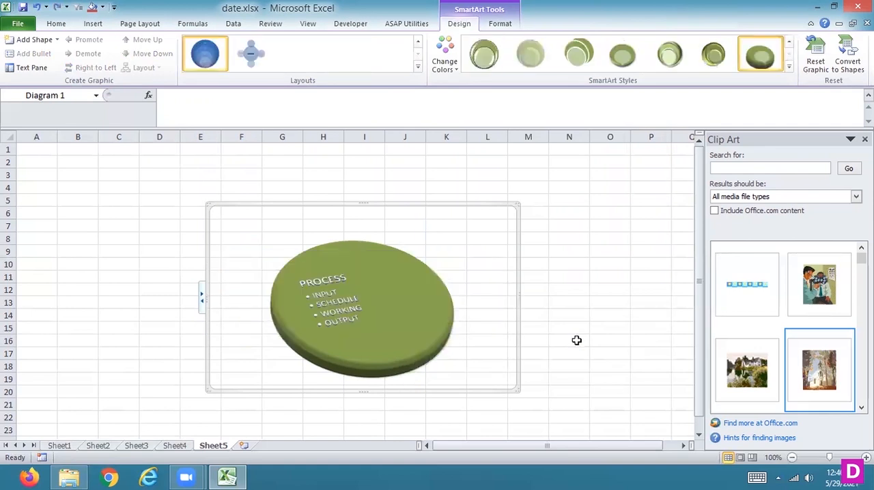
- Apply the glossy outlined SmartArt style to the green PROCESS circle, and convert the graphic to ordinary shapes
left_click(483, 60)
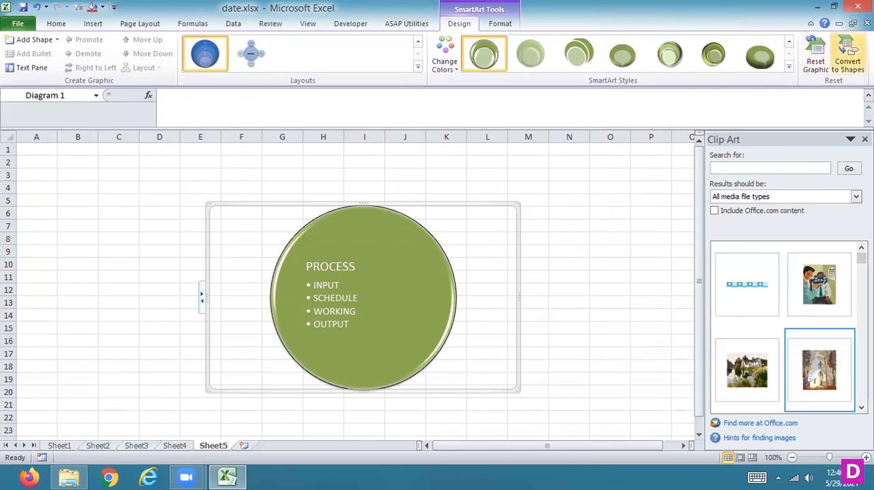
left_click(844, 58)
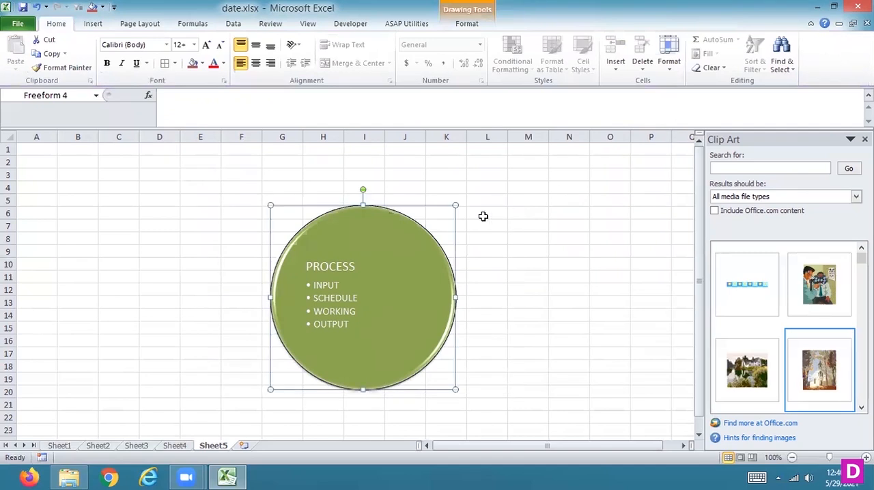
- Move the converted PROCESS circle slightly up and to the left on Sheet5, and delete it
left_click_drag(404, 280, 354, 267)
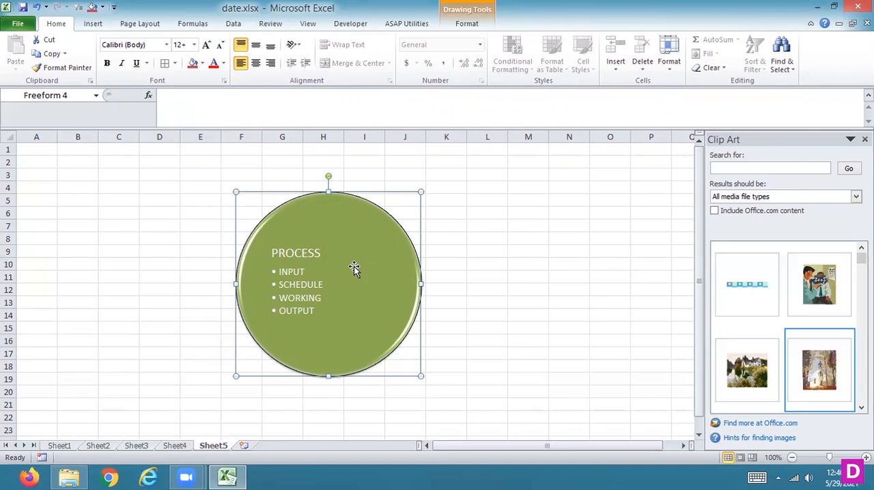
key("Delete")
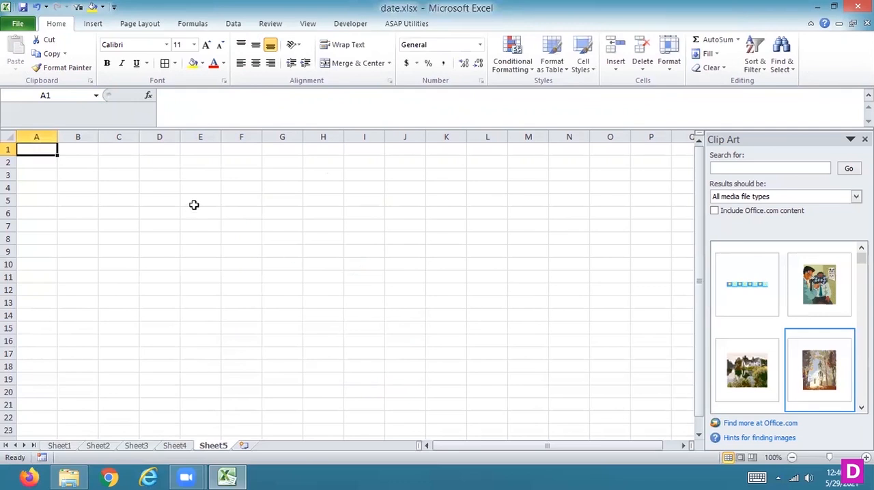
left_click(93, 24)
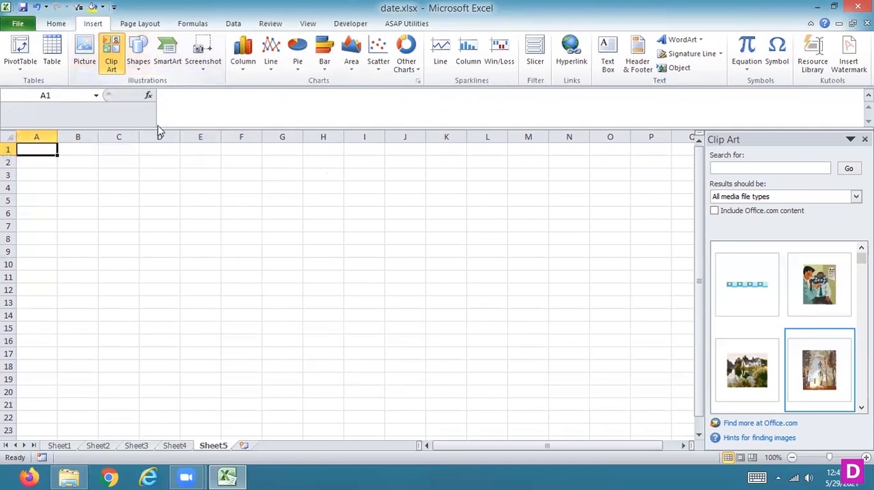
scroll(819, 283, "down", 5)
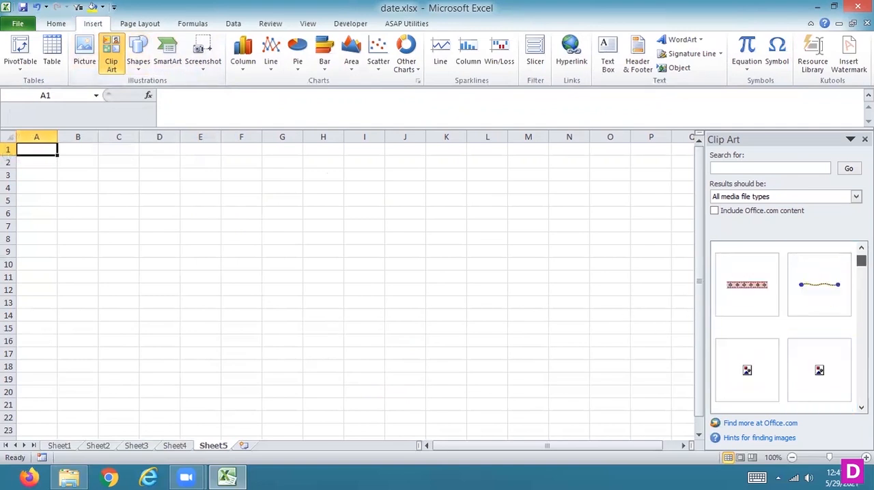
left_click_drag(861, 335, 861, 260)
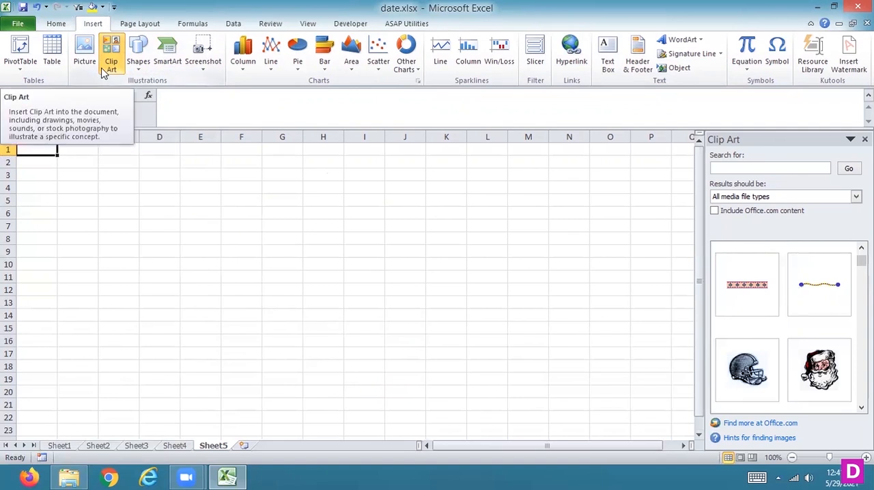
left_click(137, 71)
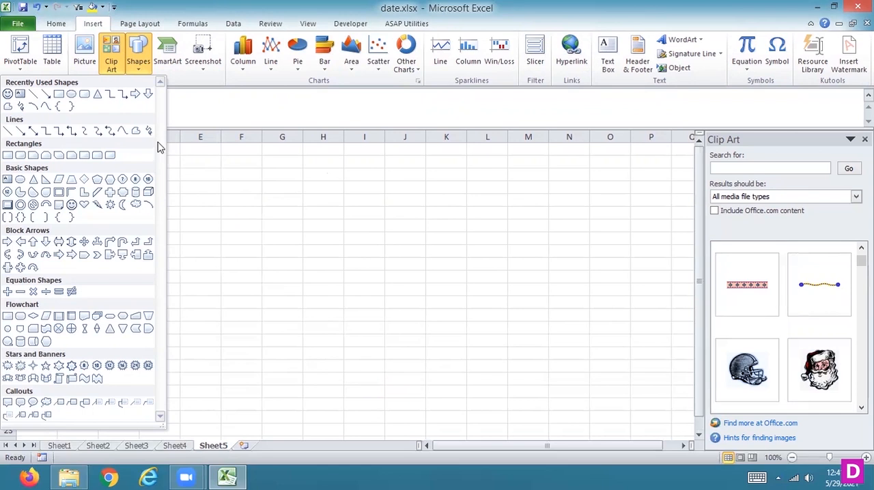
left_click(174, 51)
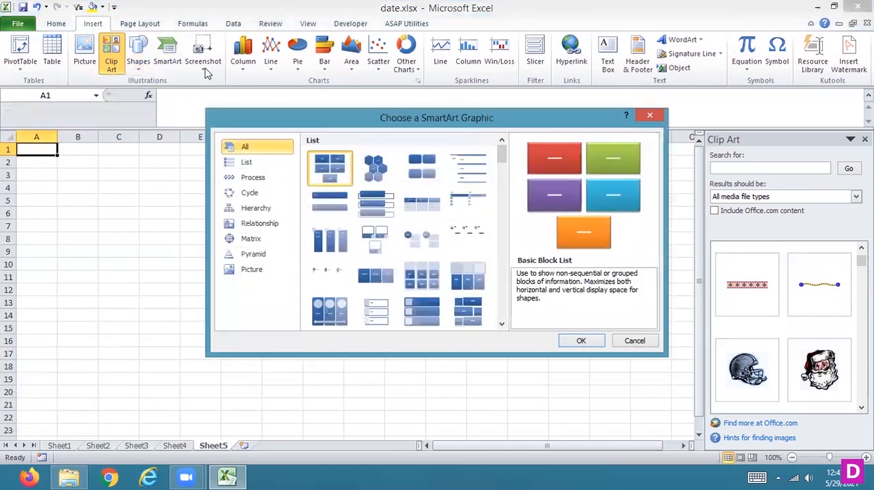
left_click(636, 341)
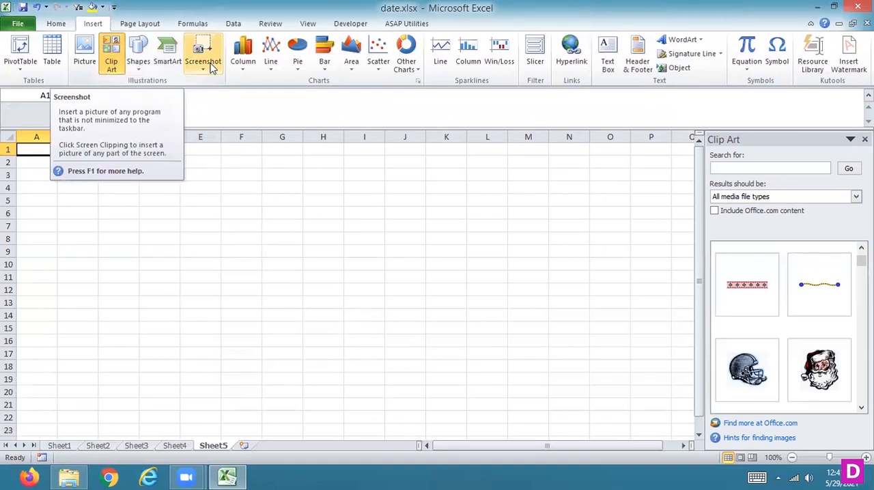
- Insert a Sun basic shape of 1" by 1" on Sheet5 with its upper corner around cell D7
left_click(140, 68)
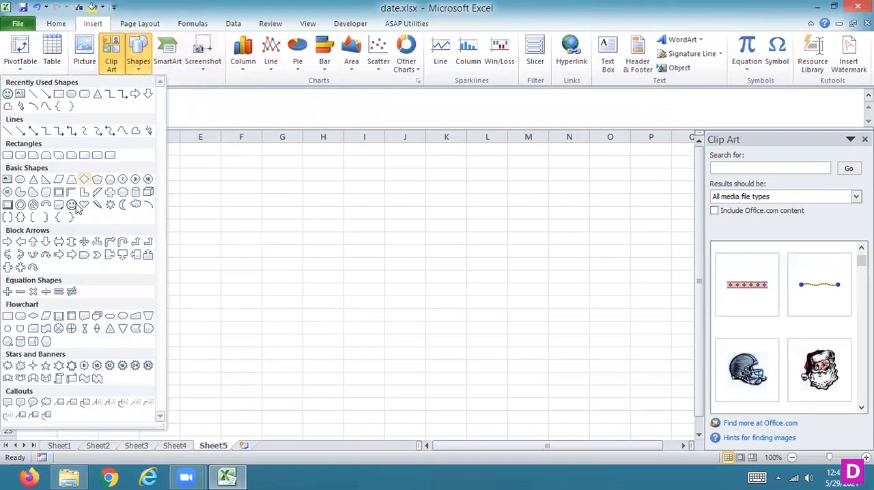
left_click(109, 204)
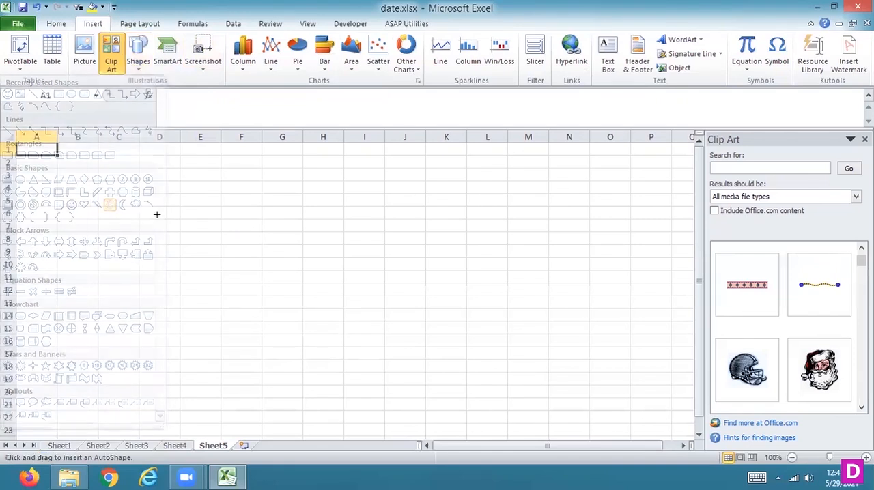
left_click(167, 218)
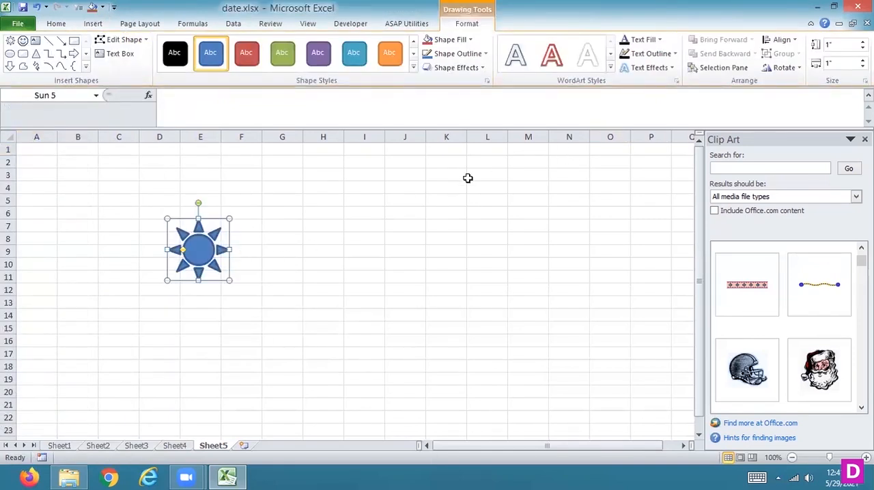
- Apply the solid orange shape style to the sun and add the second bevel preset of the first row
left_click(389, 54)
left_click(454, 68)
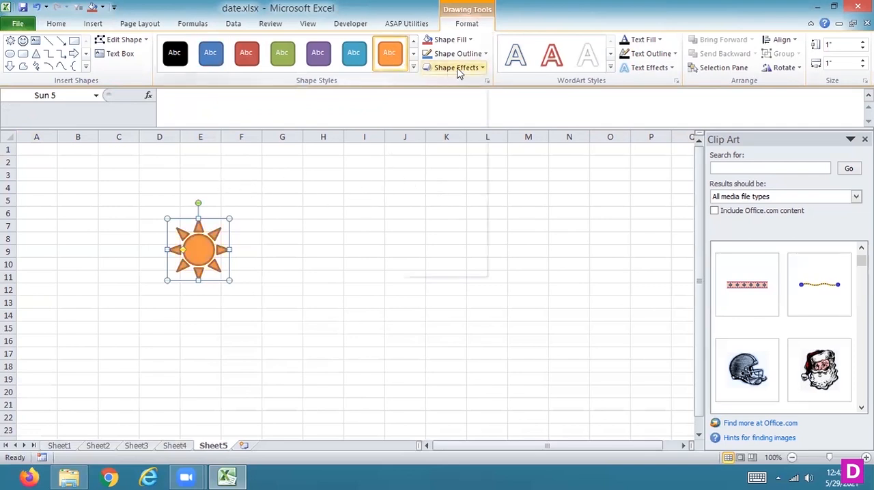
mouse_move(437, 241)
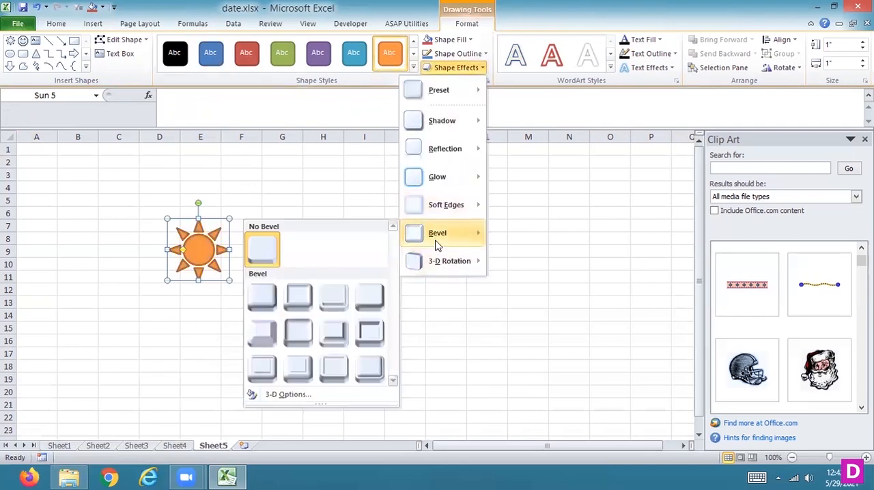
left_click(291, 296)
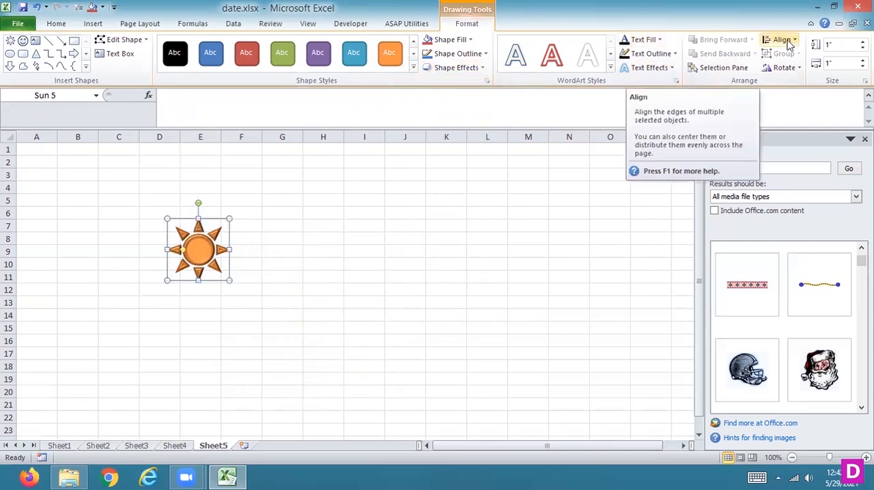
- Give the sun the shape style with a white fill and green outline
left_click(469, 41)
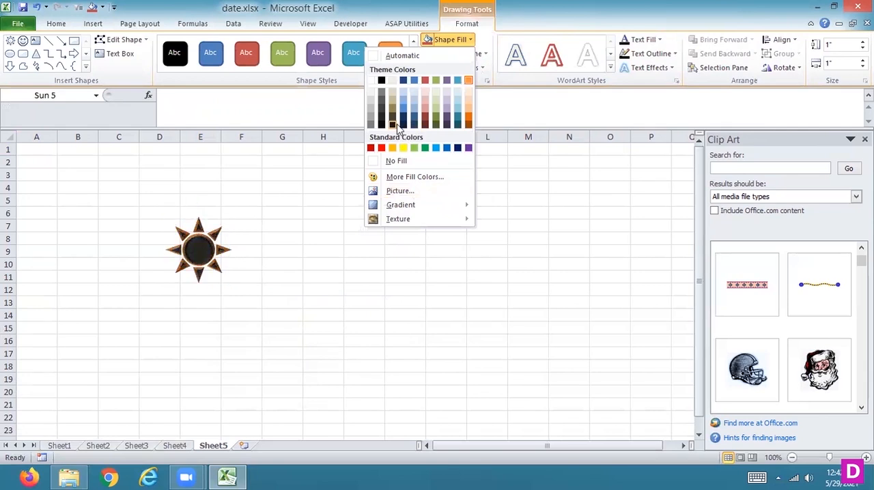
left_click(413, 40)
left_click(413, 42)
left_click(414, 67)
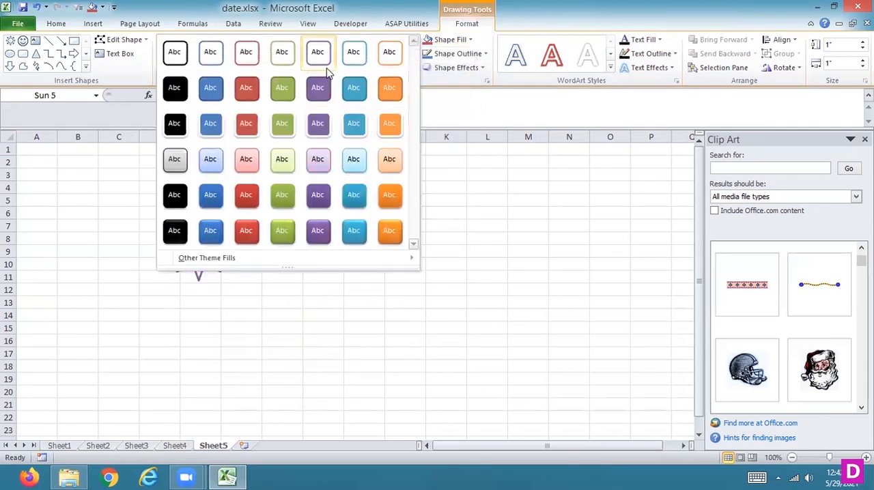
left_click(283, 53)
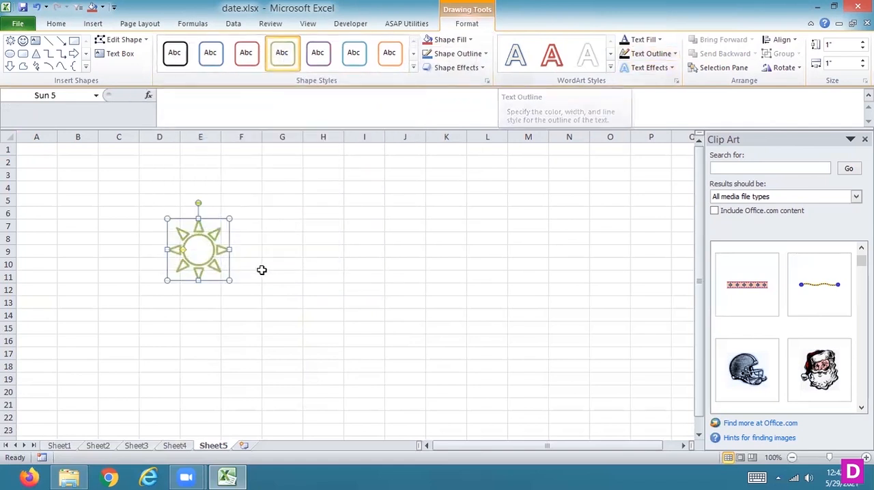
- Add the text SUBMIT inside the sun and enlarge the shape to about 1.82" high by 2.24" wide
right_click(202, 253)
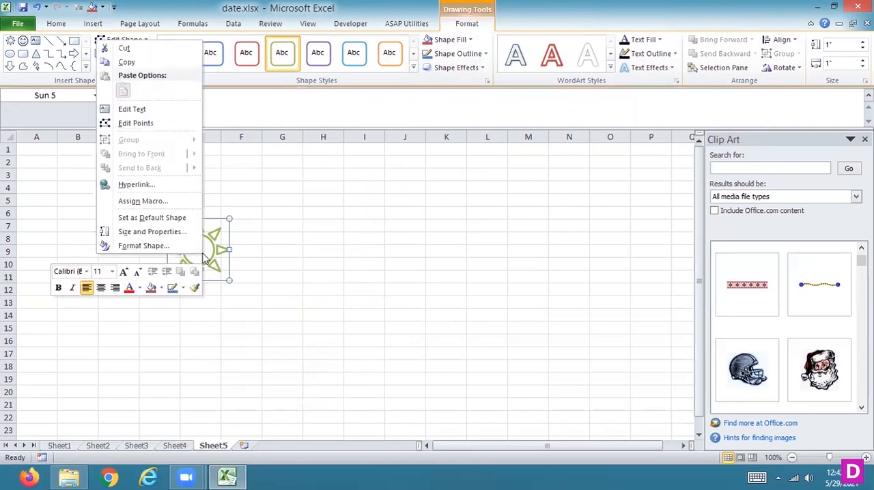
left_click(131, 110)
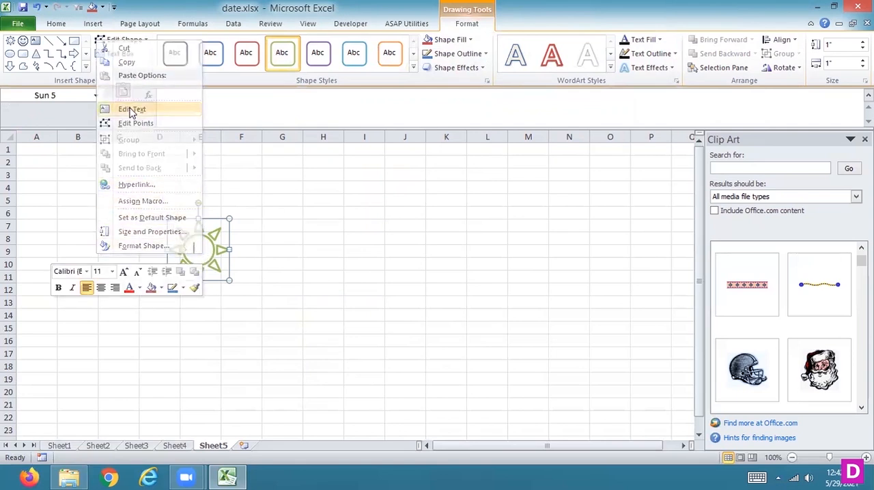
type("SUBMIT")
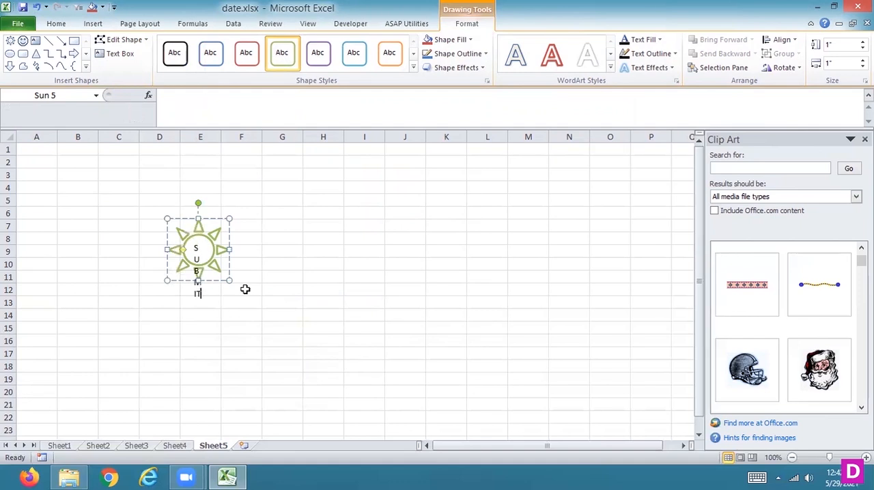
left_click_drag(198, 281, 198, 331)
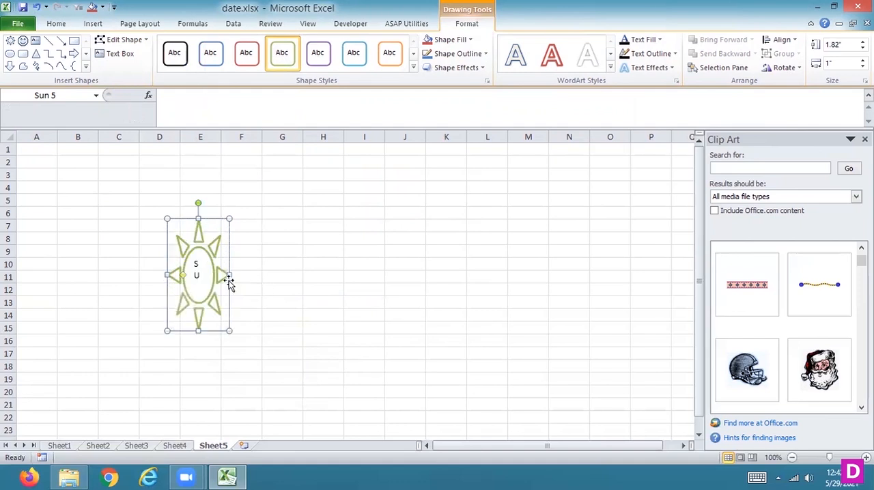
left_click_drag(230, 275, 305, 276)
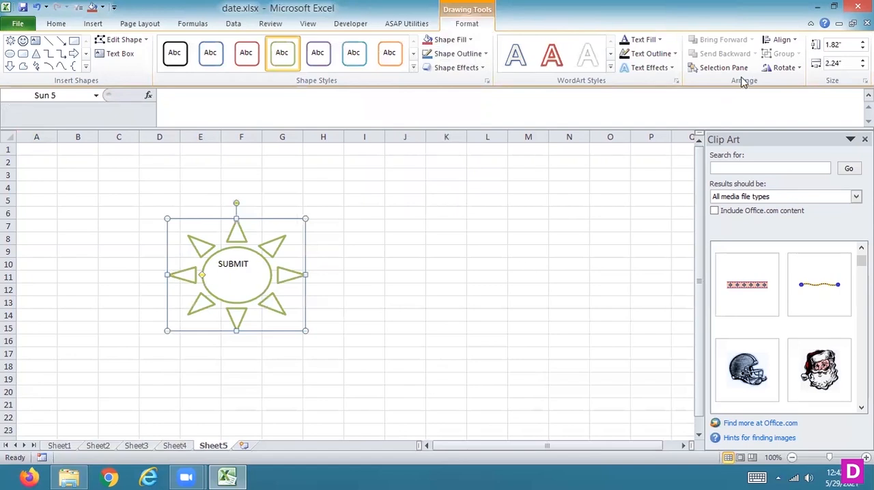
- Look through the alignment and rotation options for the SUBMIT sun, and view its size settings in Format Shape
left_click(781, 40)
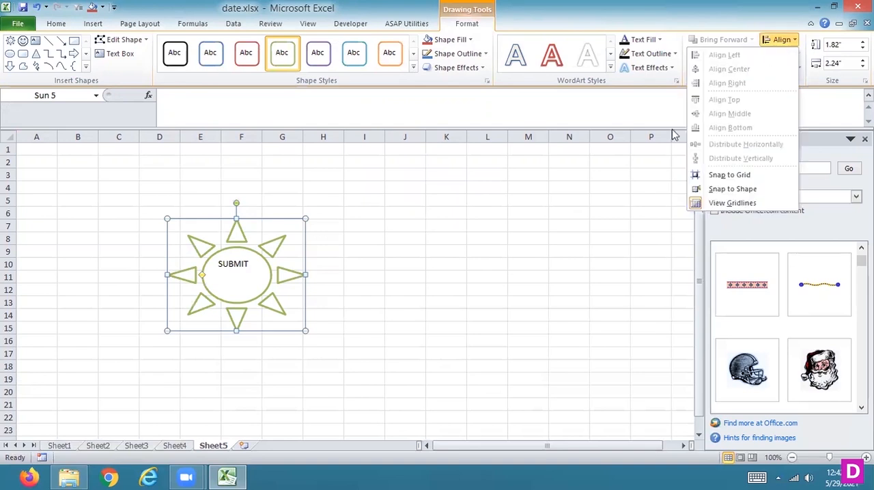
left_click(619, 204)
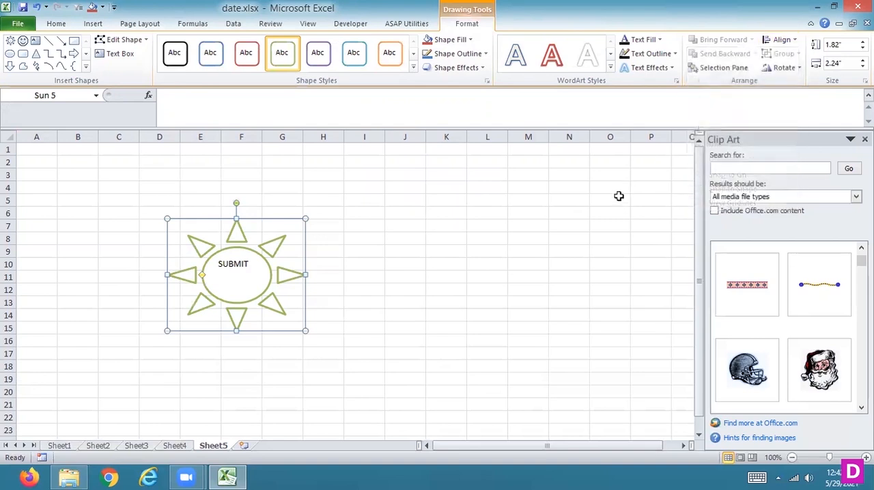
left_click(782, 69)
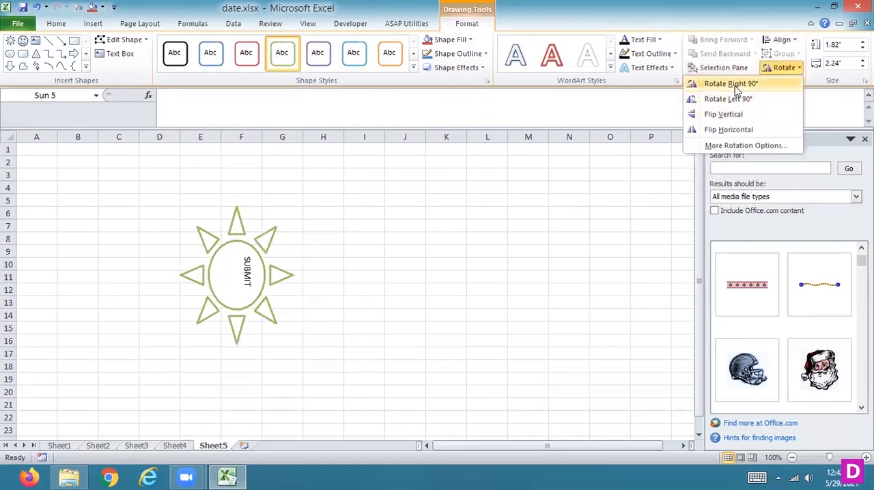
left_click(717, 144)
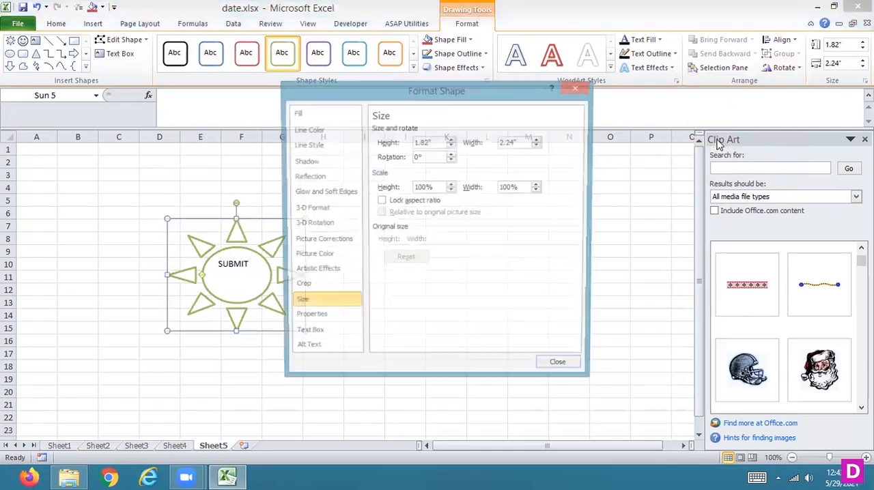
left_click(560, 370)
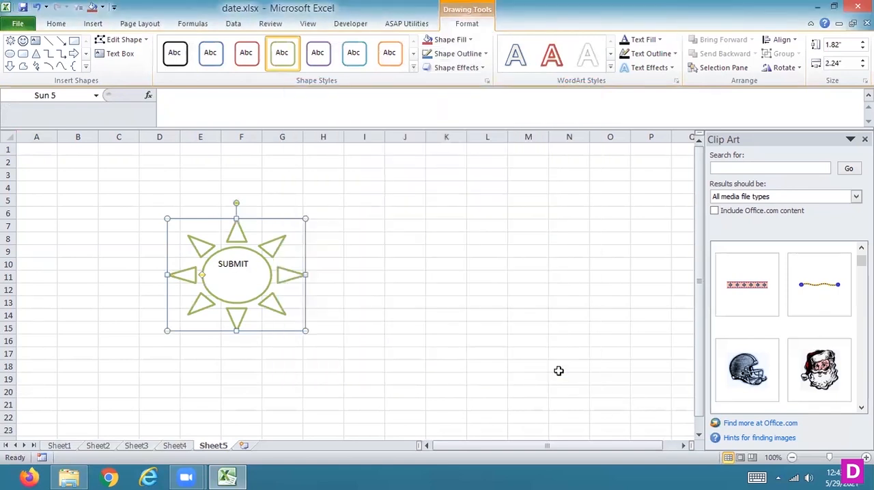